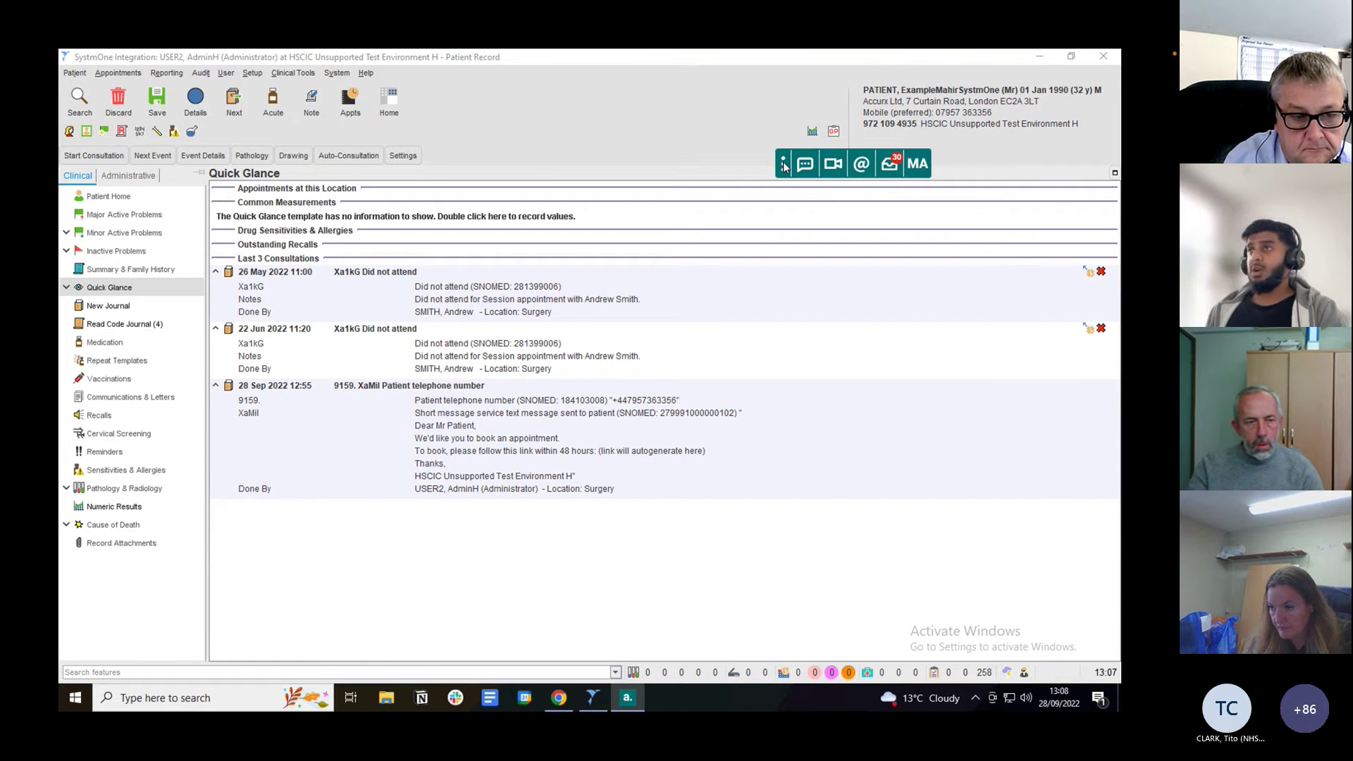
Open the Batch Messaging page from the Accurx toolbar.
left_click(915, 173)
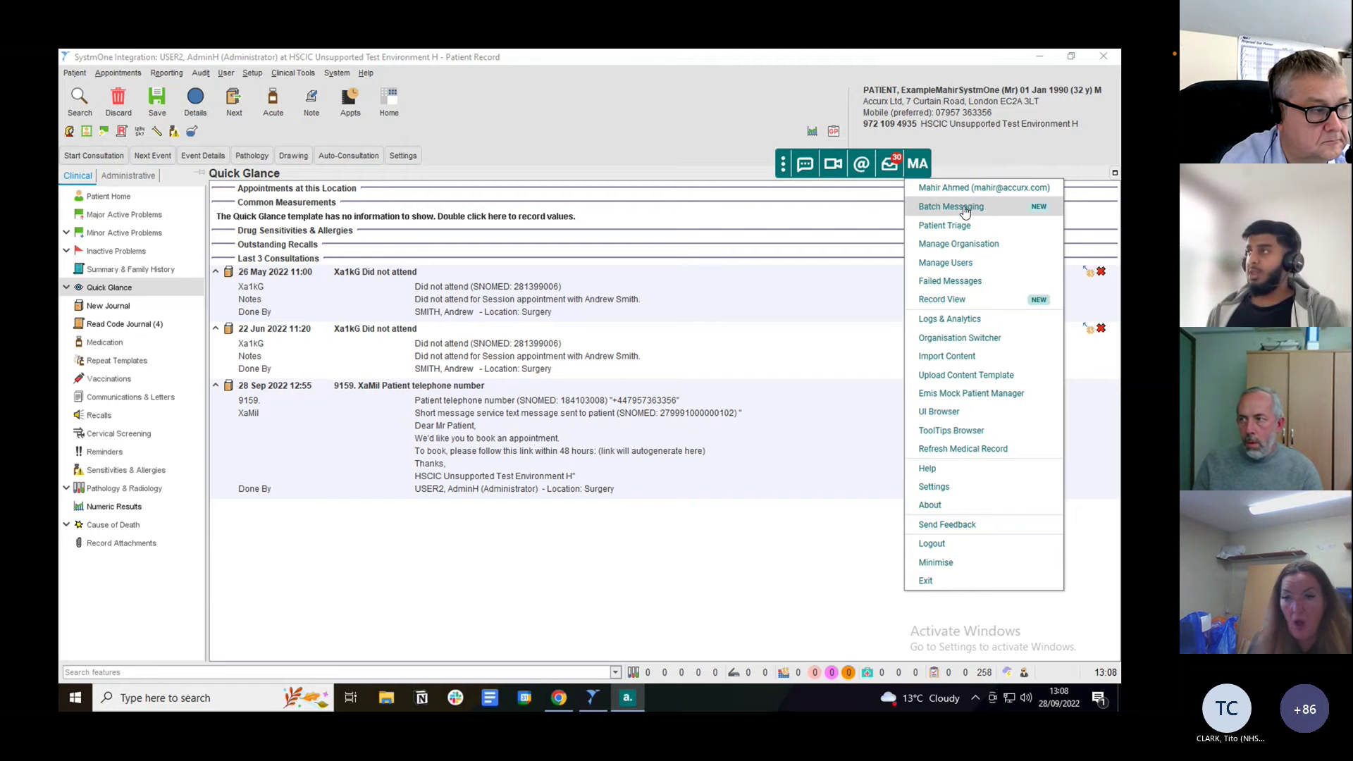
left_click(963, 210)
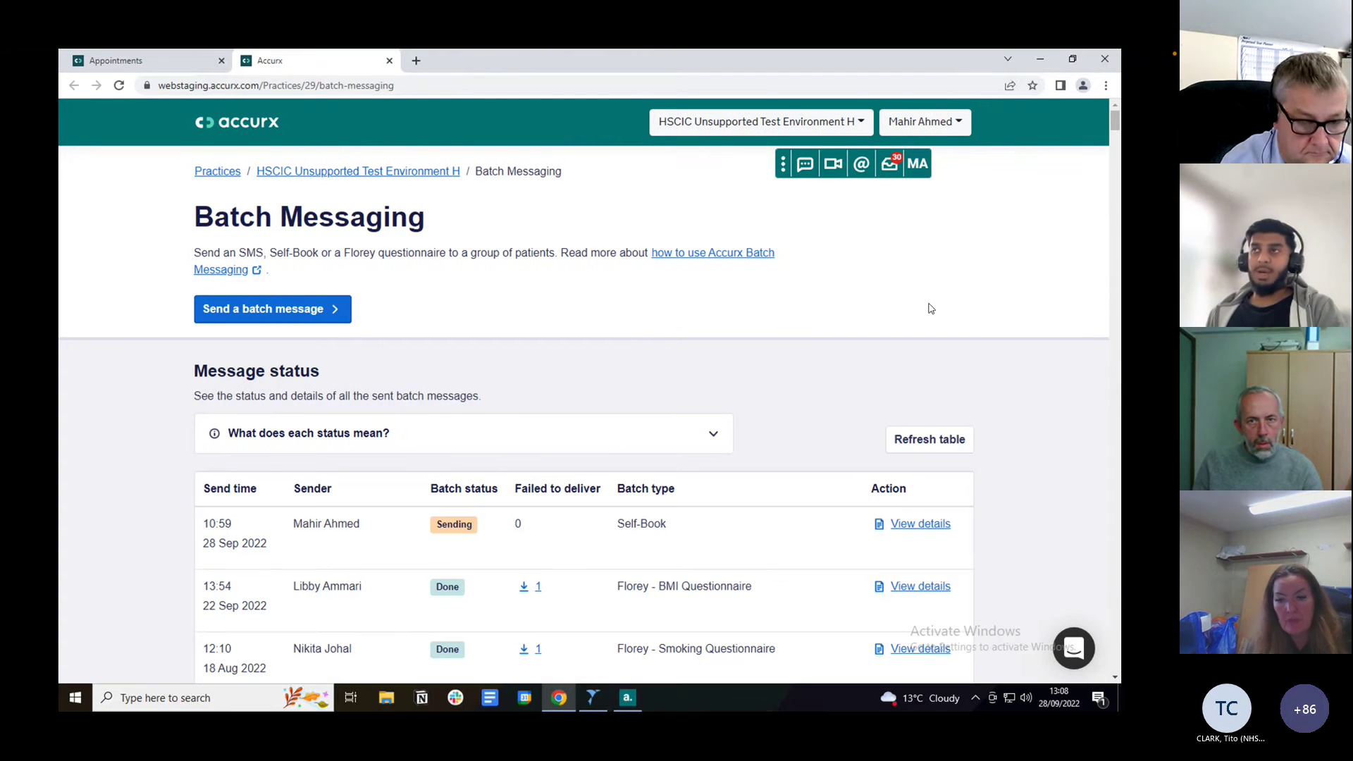
Examine the message status table of sent batches, including batch status, failed deliveries and batch type.
scroll(930, 309, "down", 1)
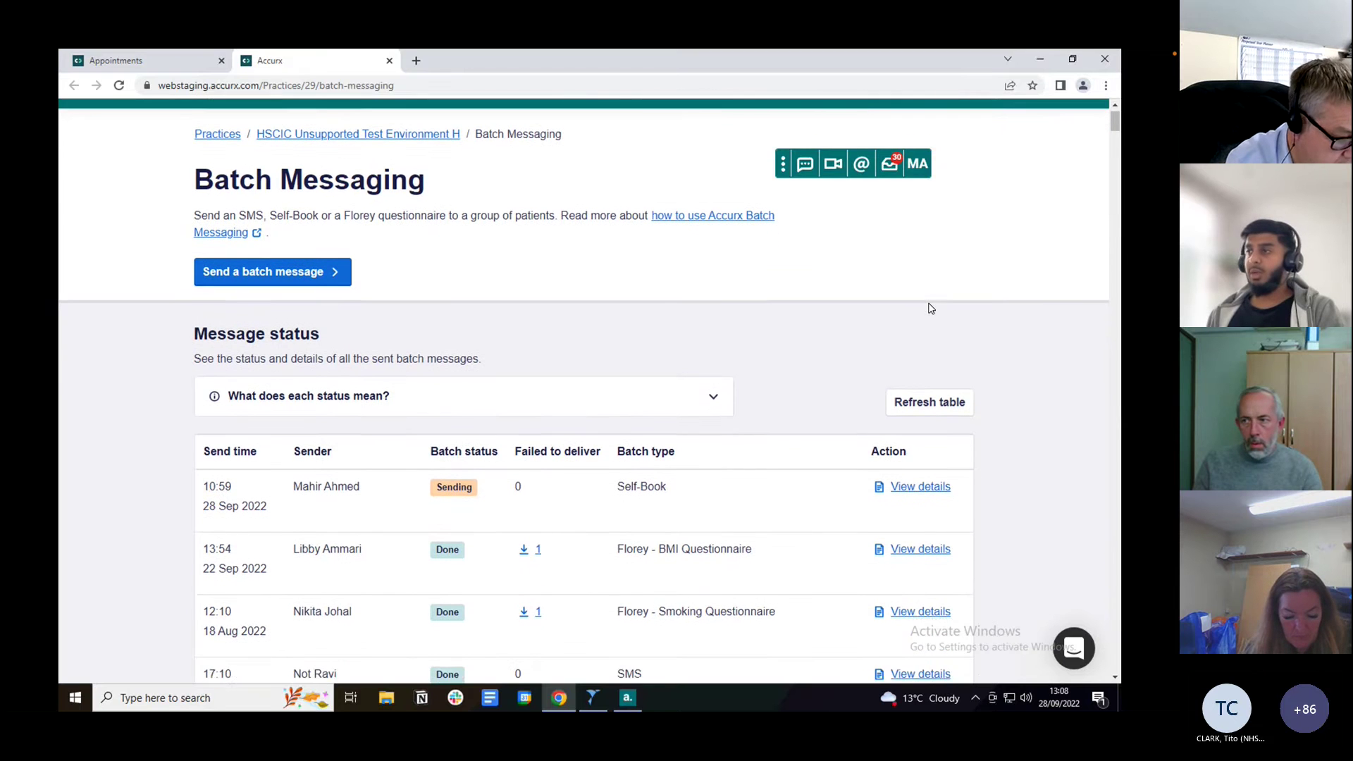
scroll(930, 309, "down", 1)
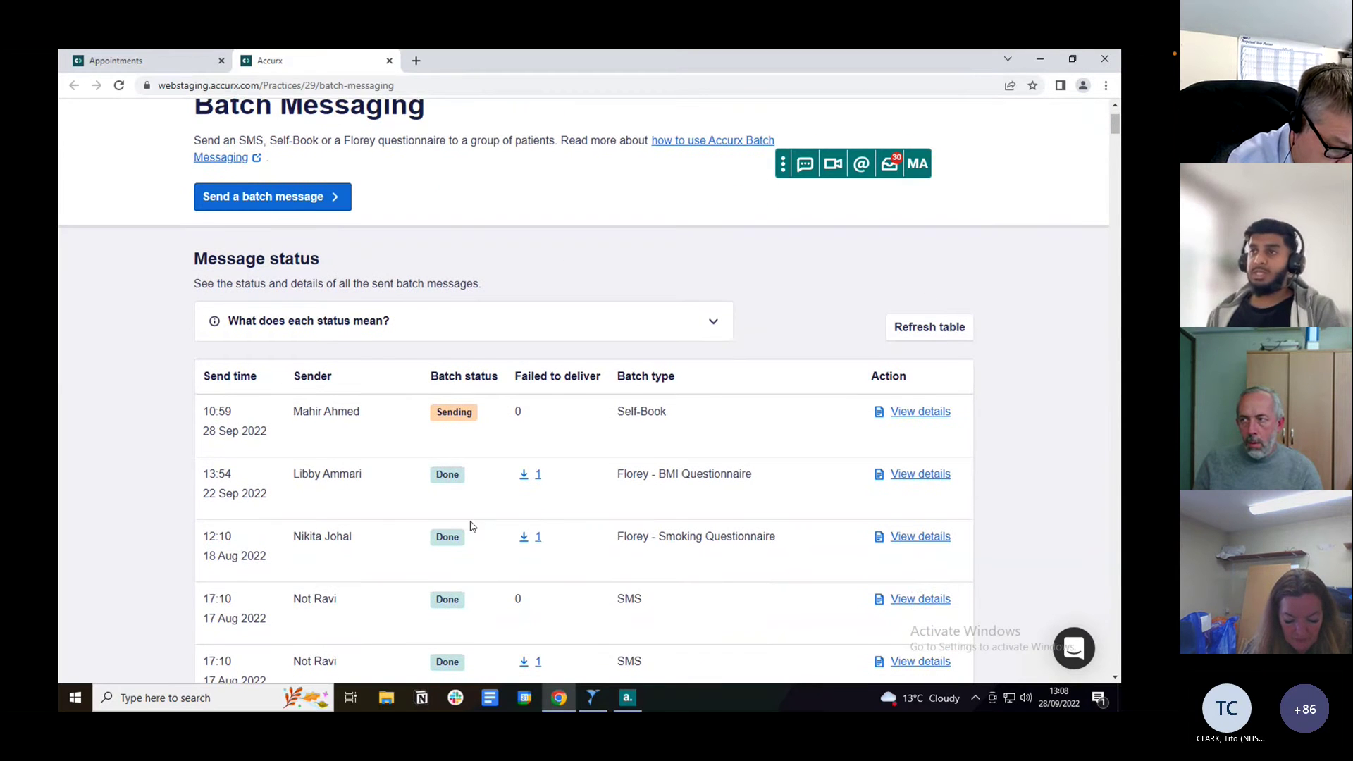
scroll(477, 514, "down", 1)
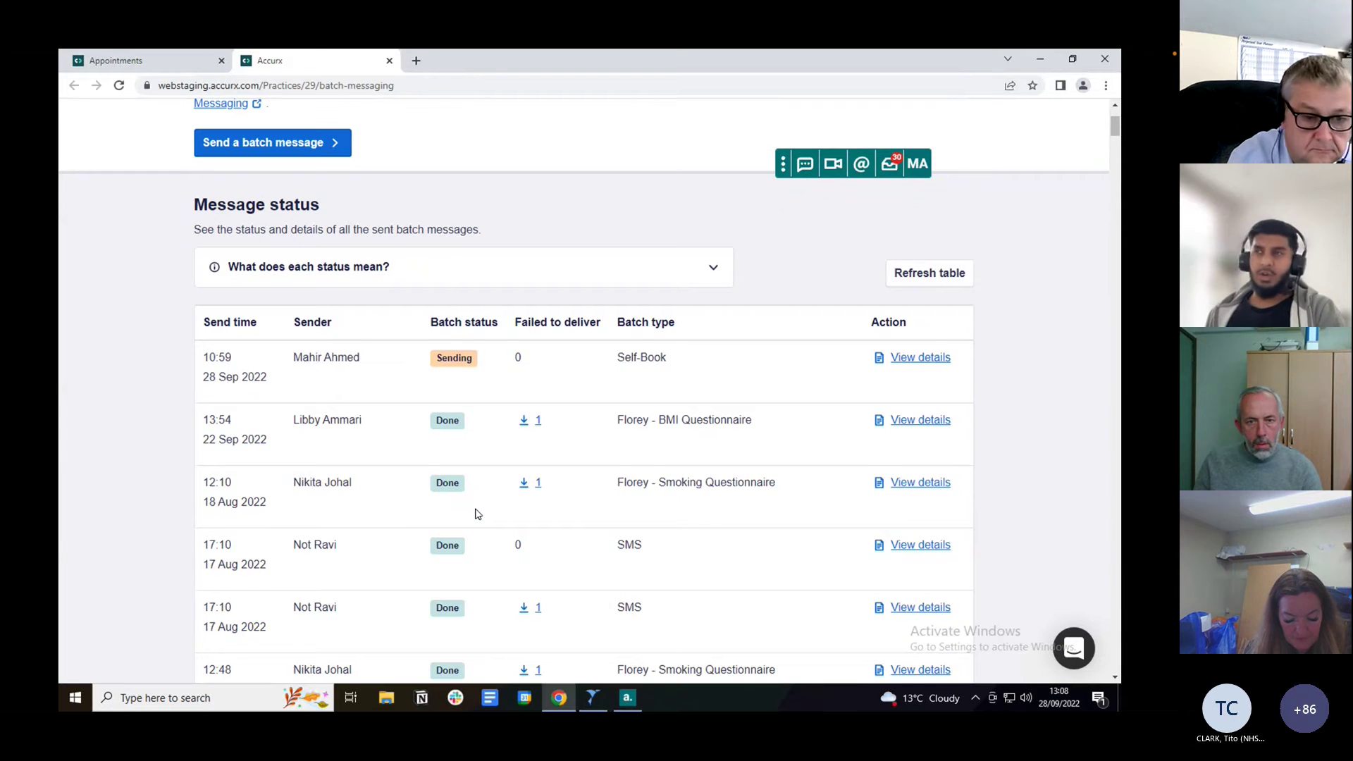
scroll(491, 508, "down", 1)
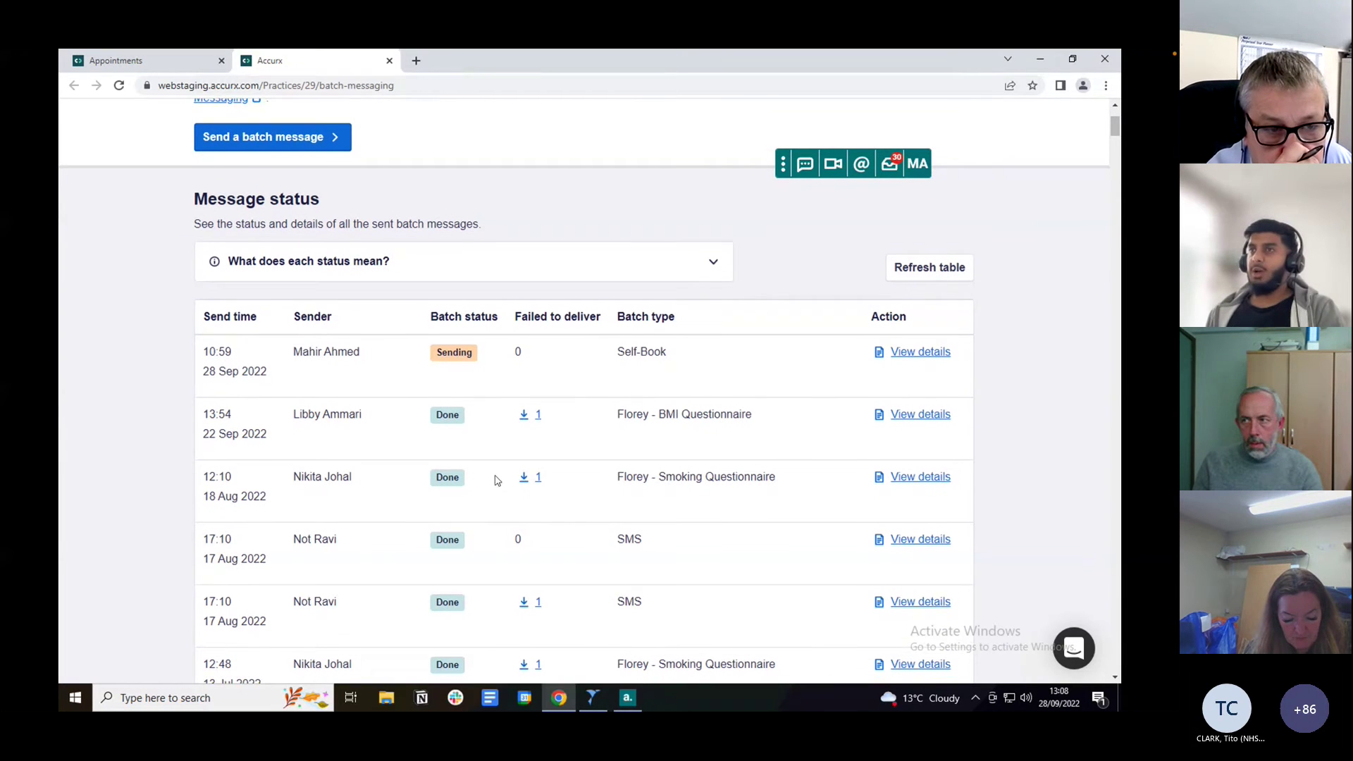
scroll(495, 480, "down", 1)
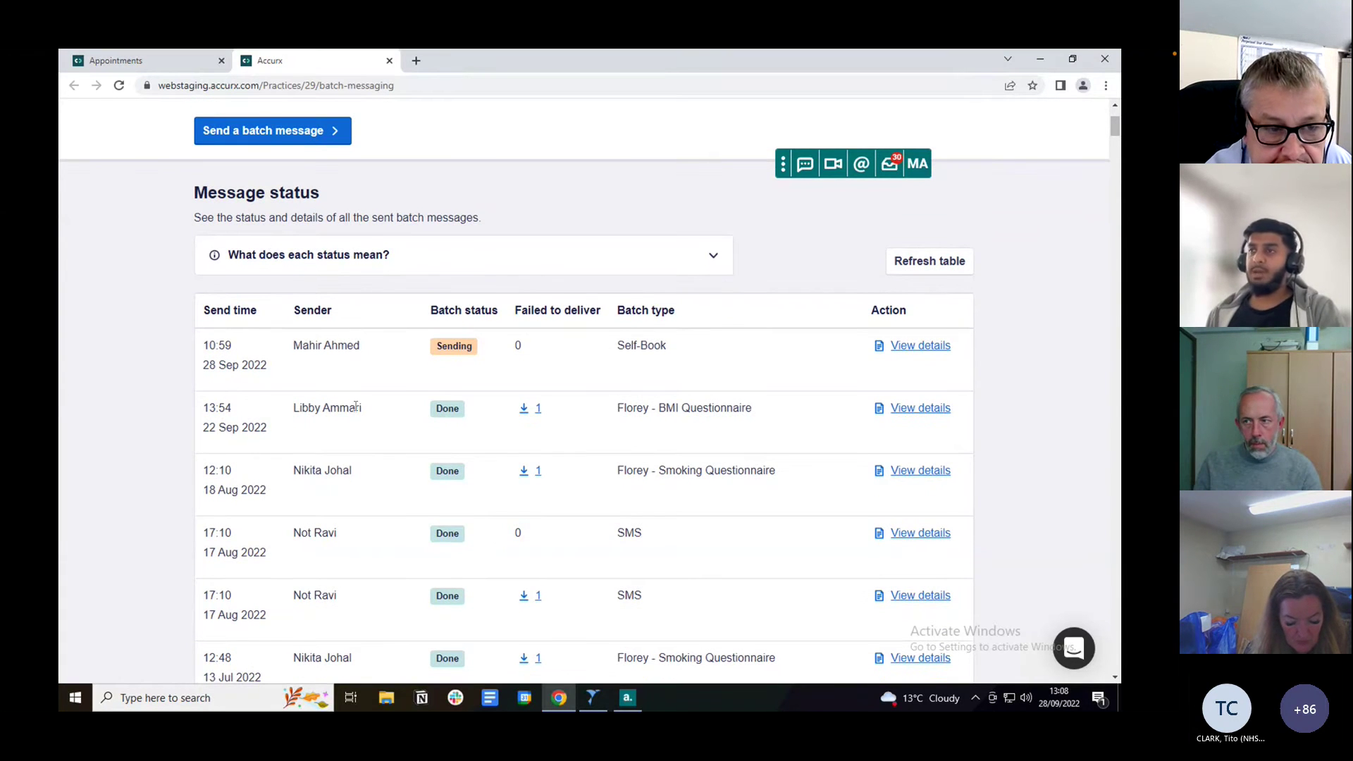
scroll(356, 407, "down", 1)
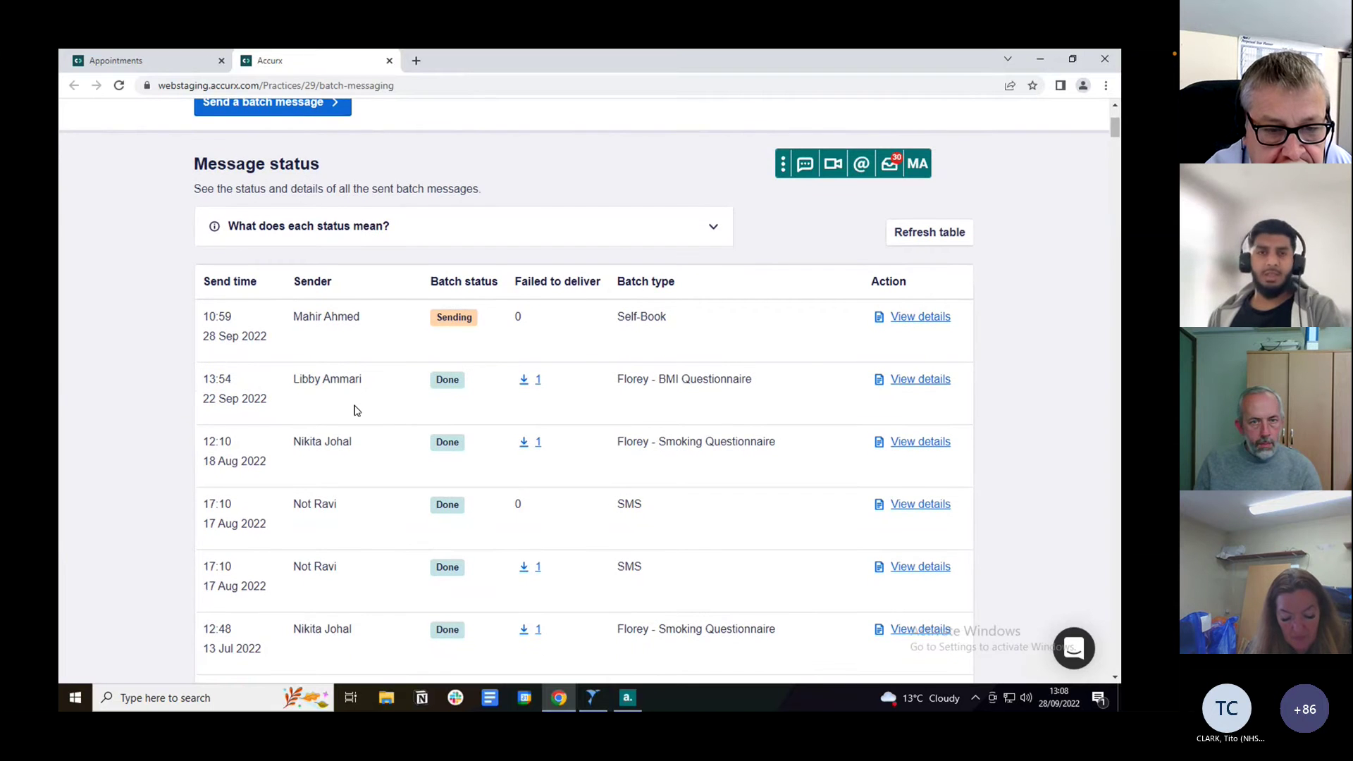
scroll(356, 411, "up", 2)
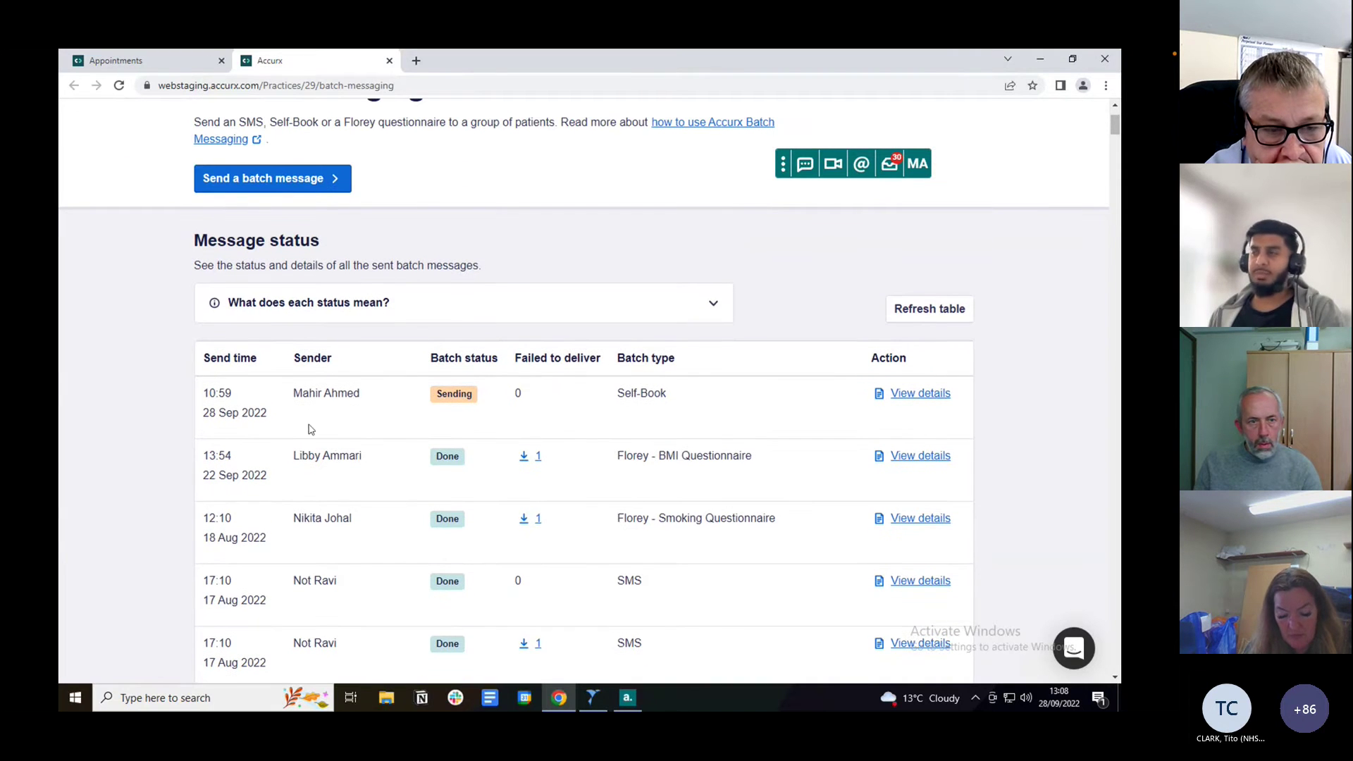
scroll(341, 427, "up", 1)
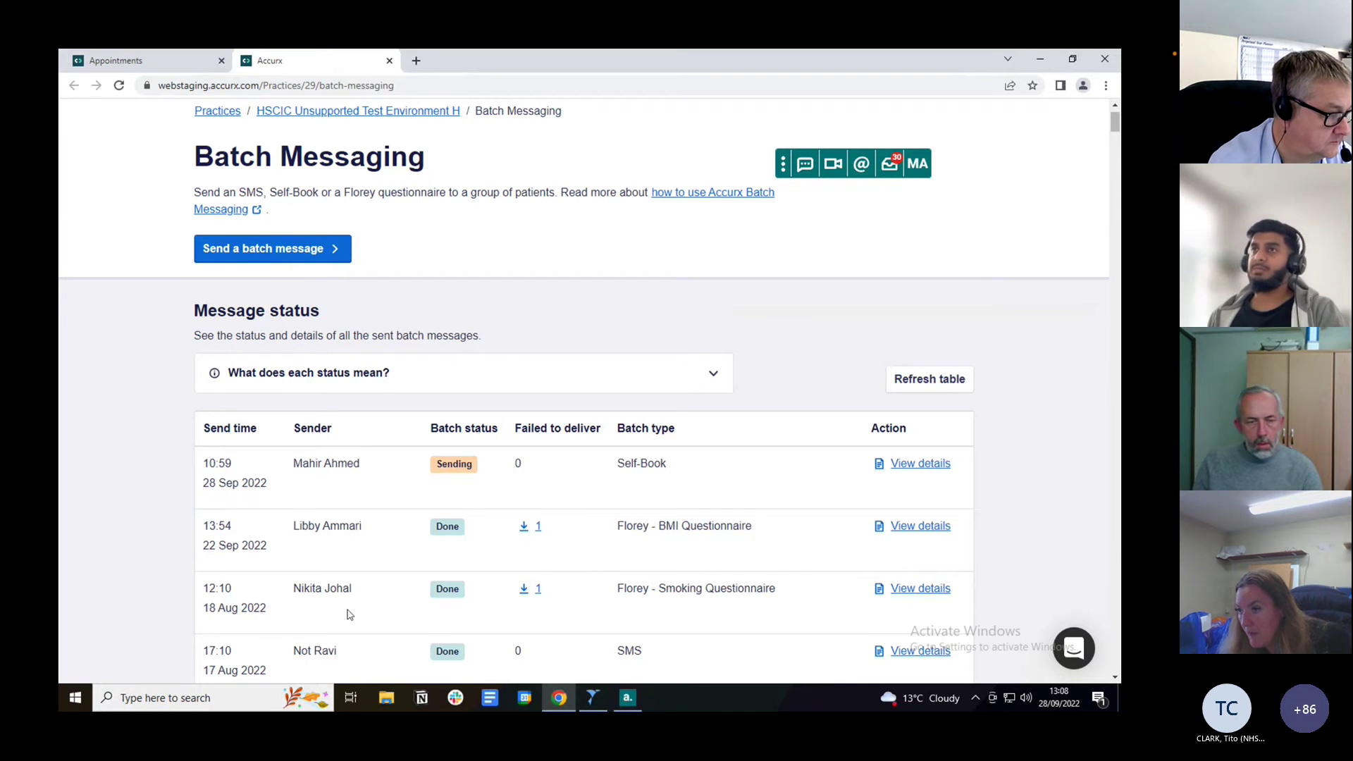
scroll(358, 399, "up", 1)
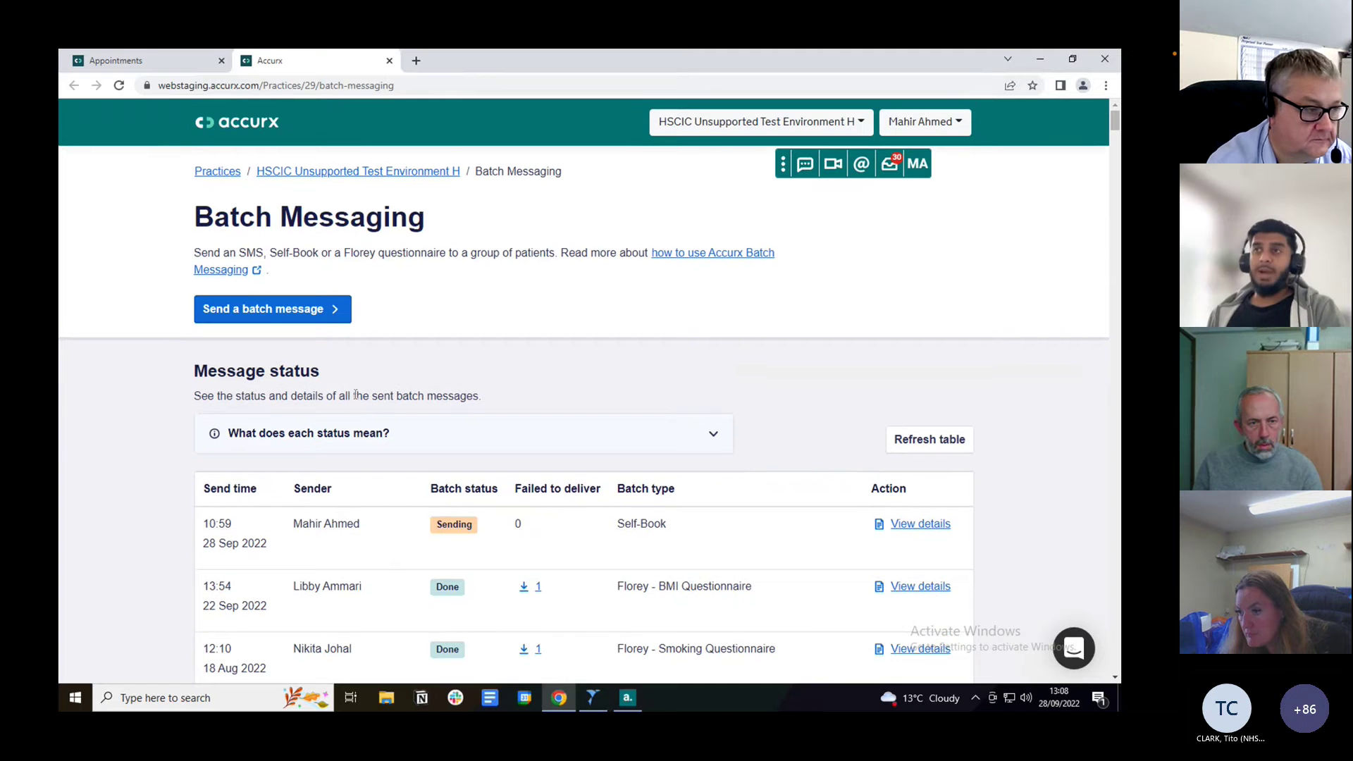
Start a new Self-Book batch message and set its slot type to Slot.
left_click(260, 317)
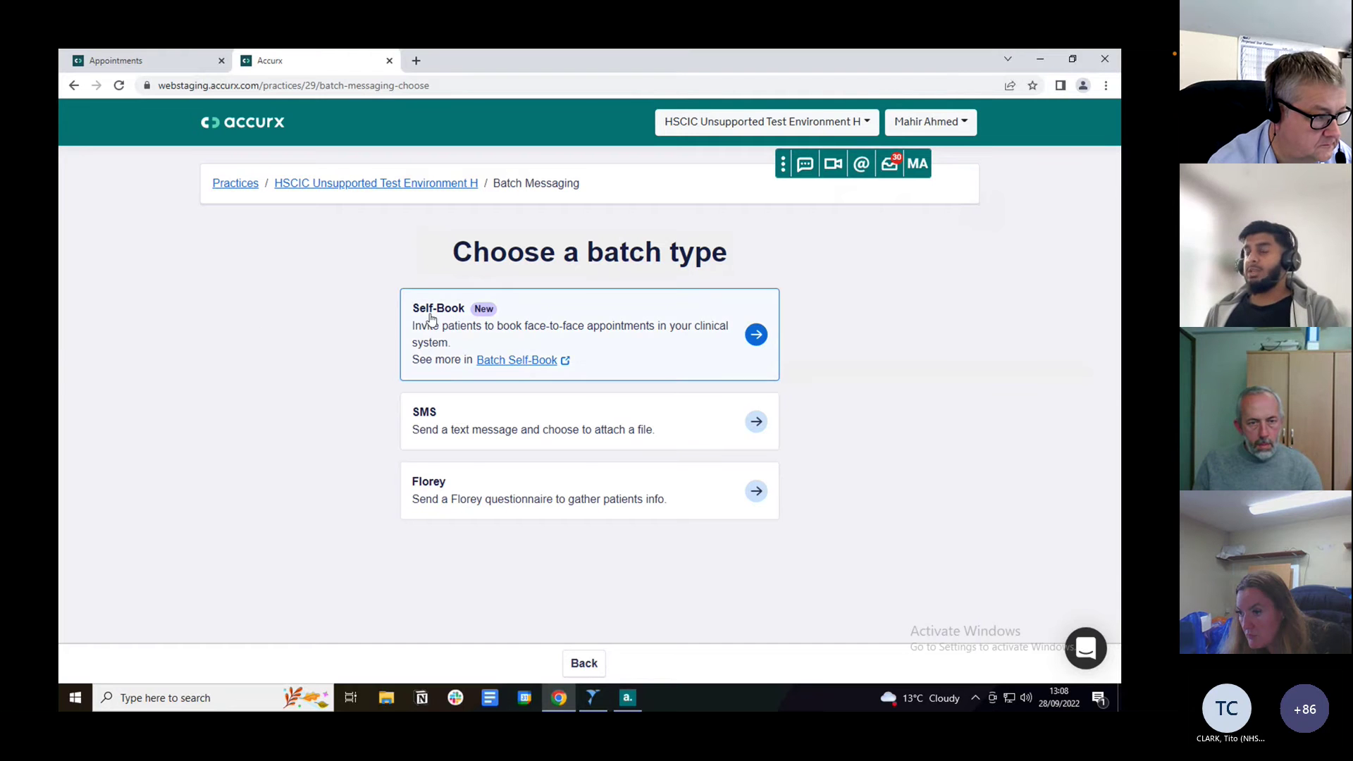
left_click(484, 327)
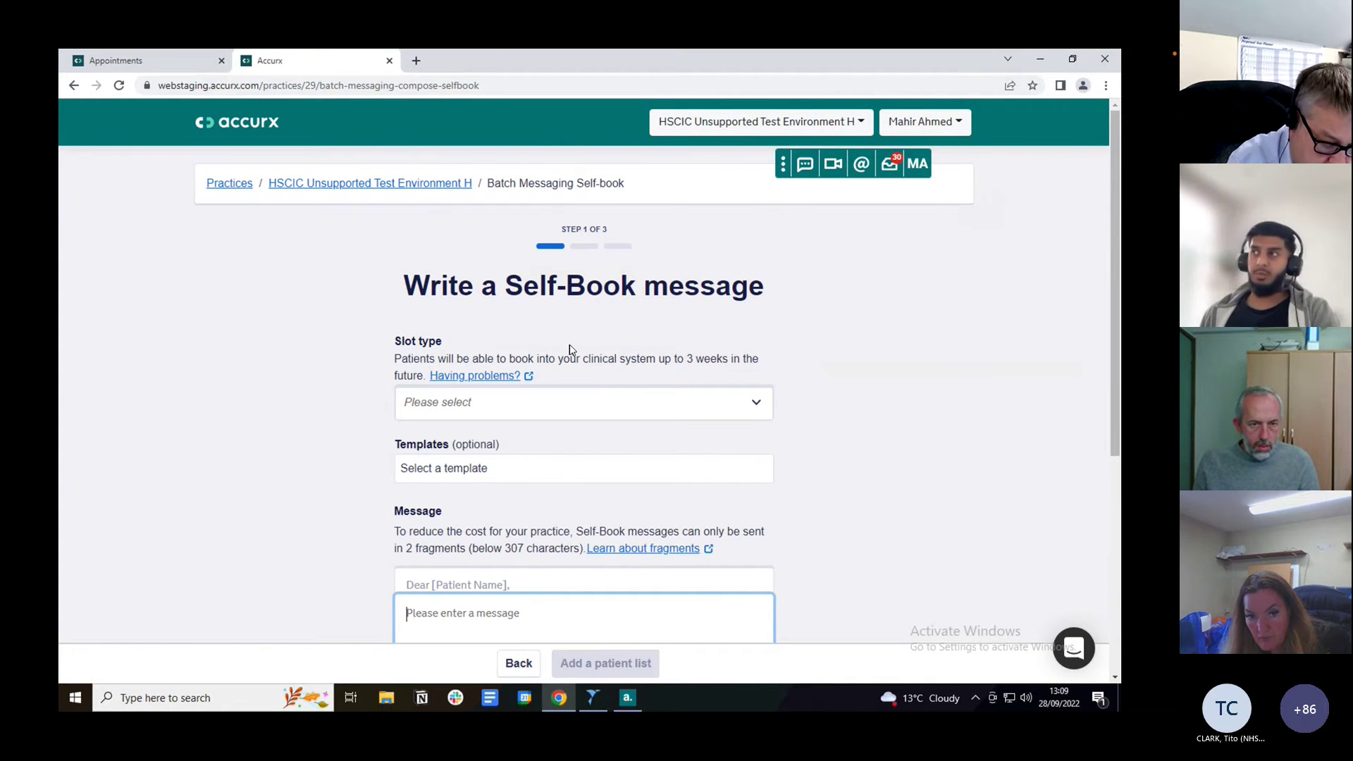
scroll(571, 351, "down", 1)
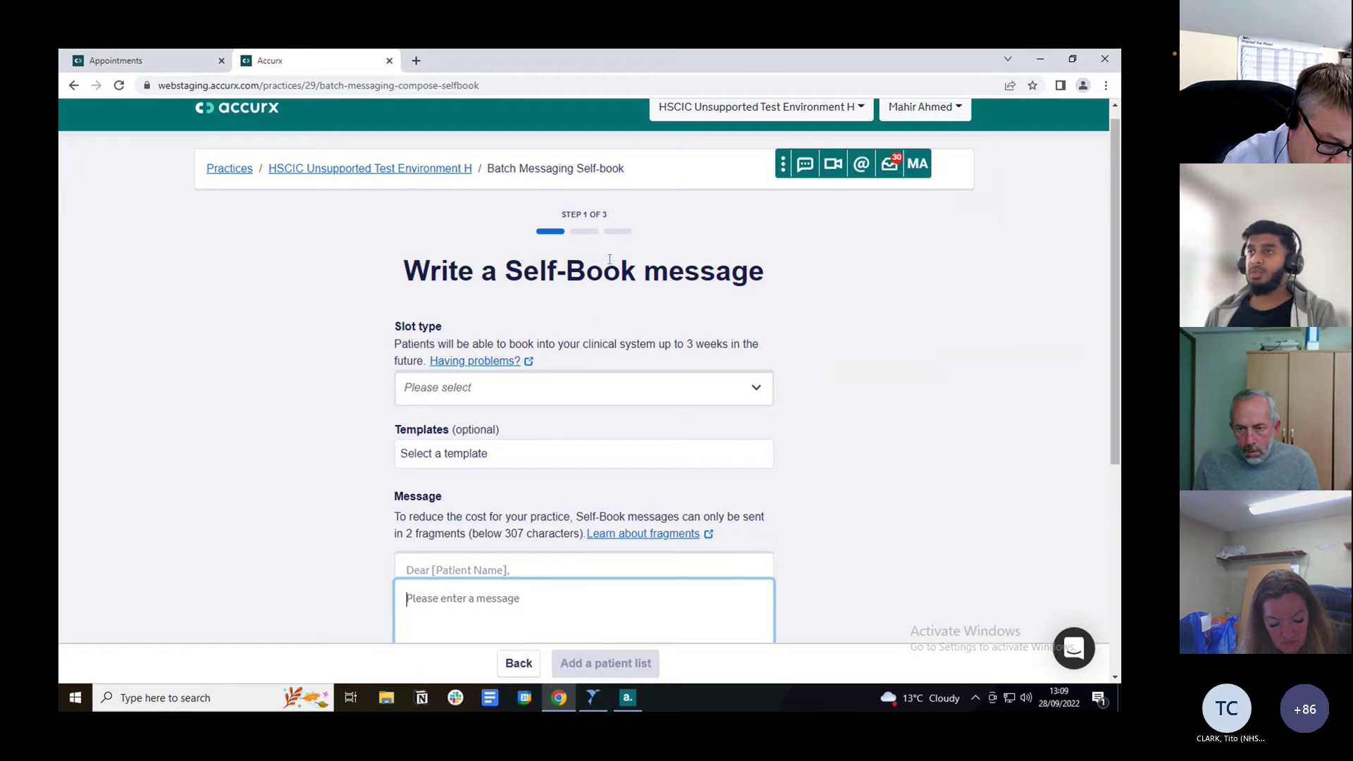
left_click(513, 394)
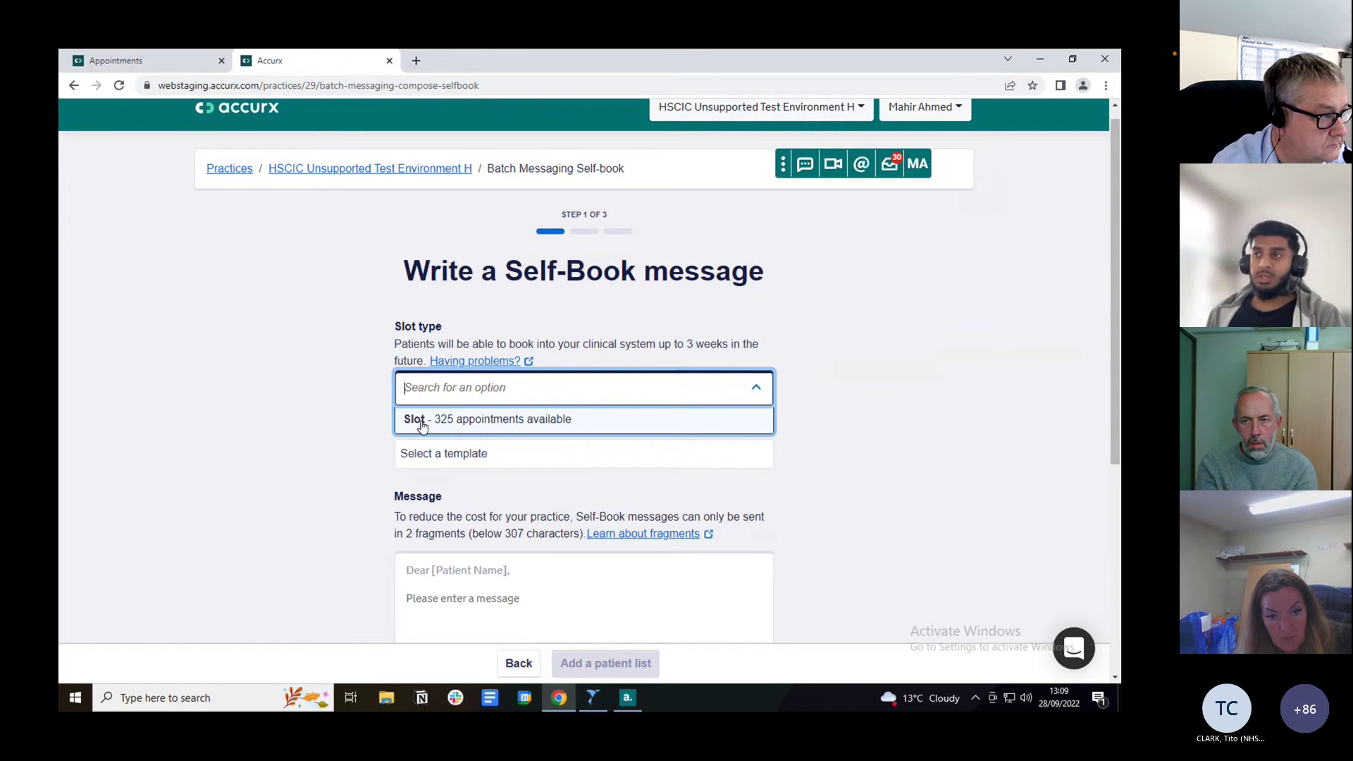
left_click(462, 422)
left_click(485, 404)
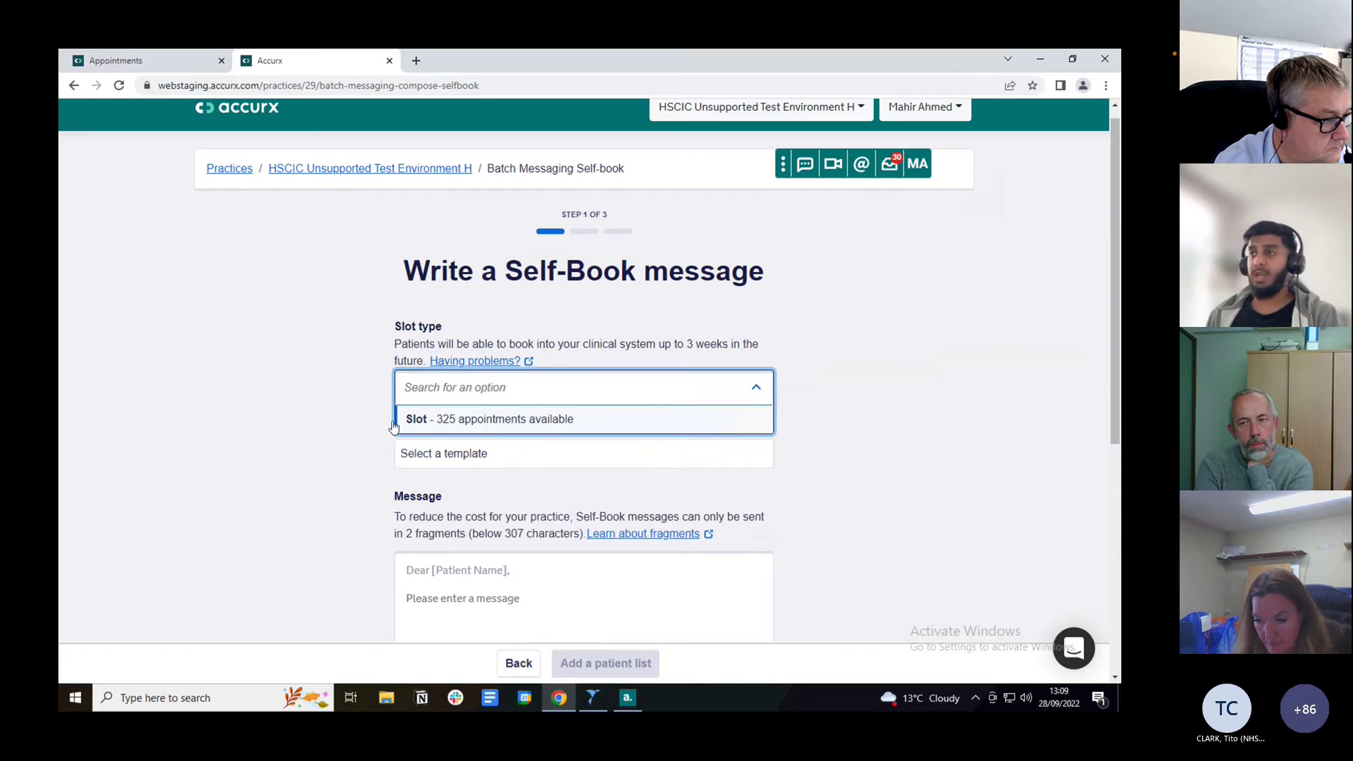
left_click(420, 423)
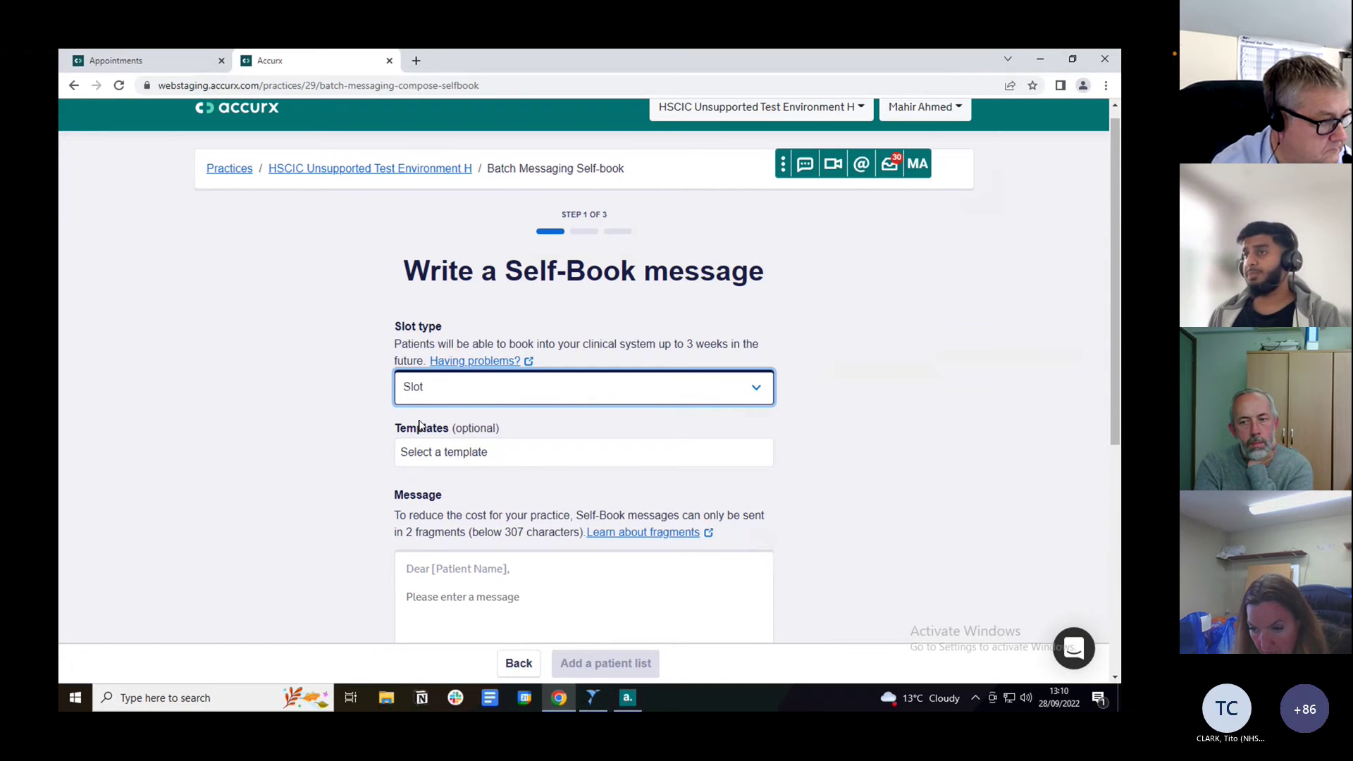
Enter "Free text" as the body of the Self-Book message.
scroll(478, 467, "down", 1)
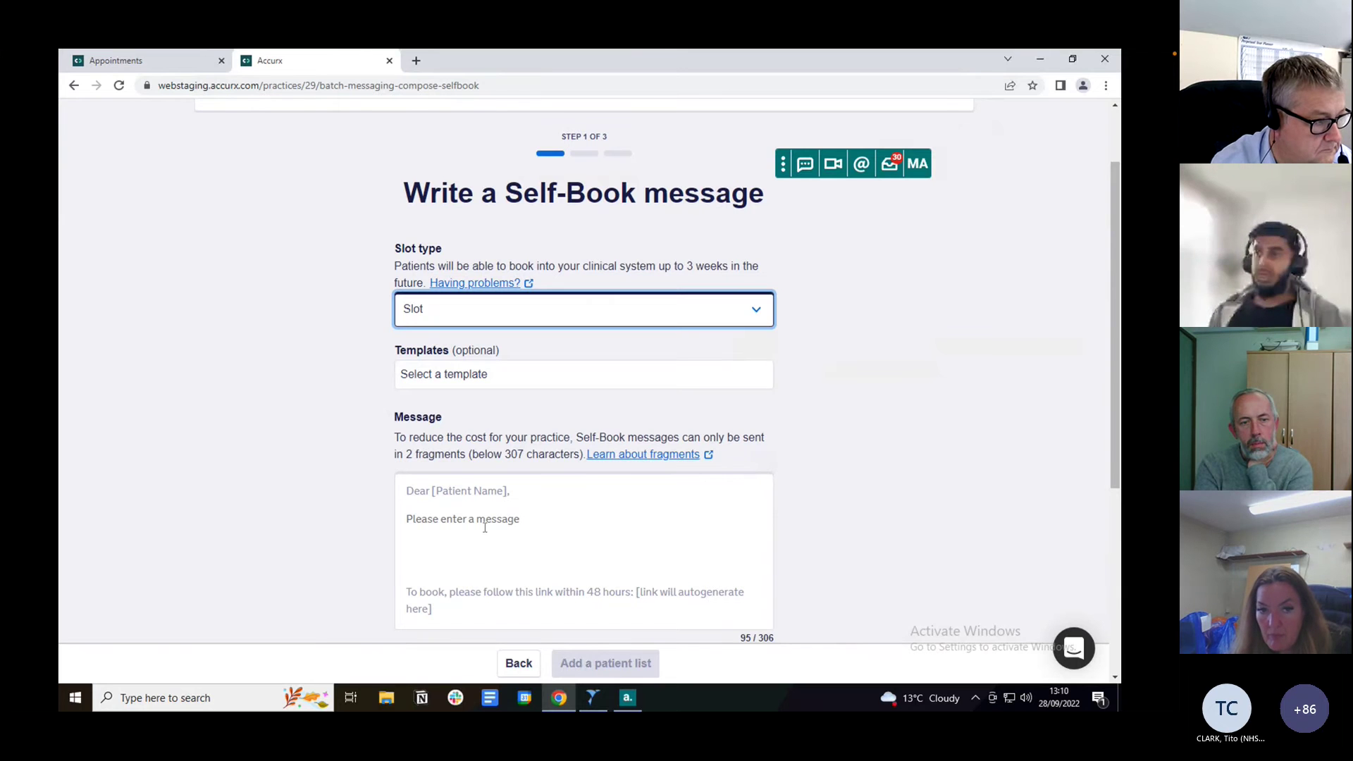
left_click(485, 527)
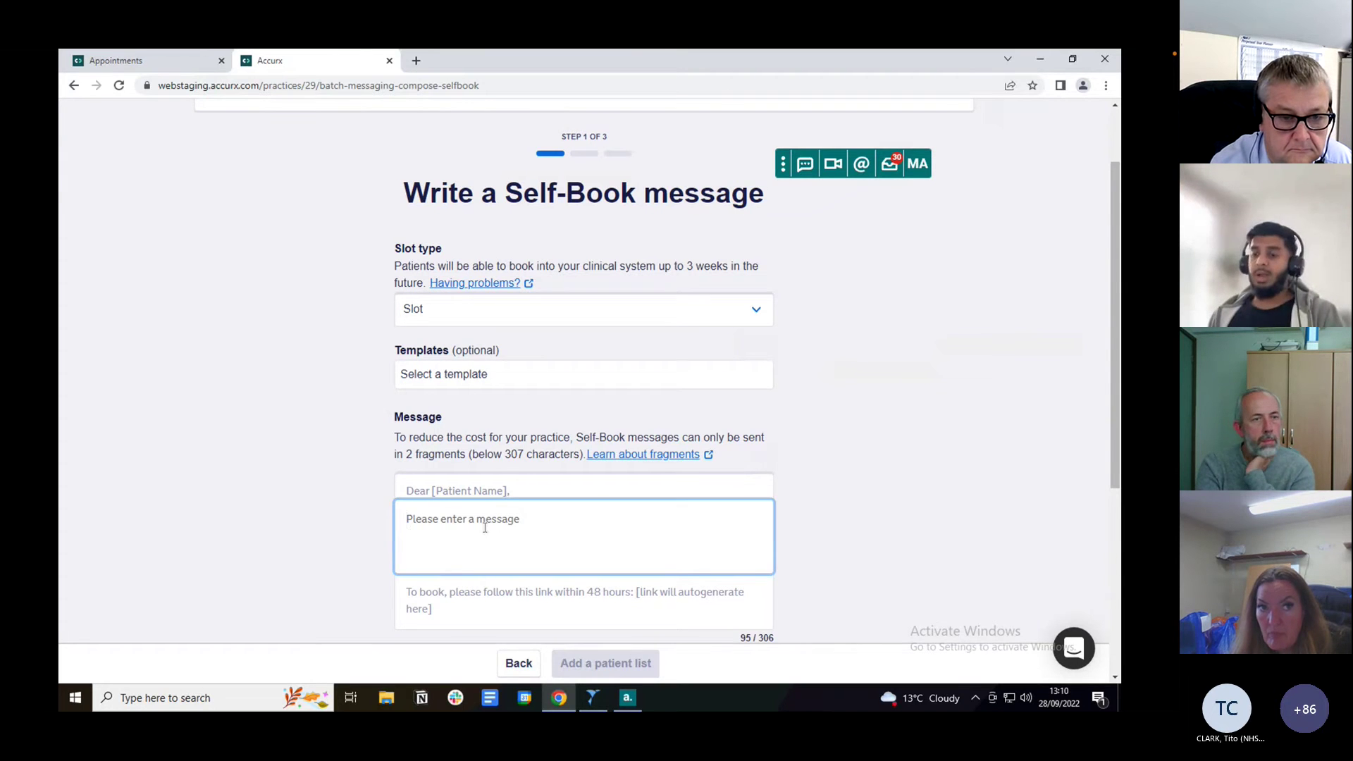
type("Free text")
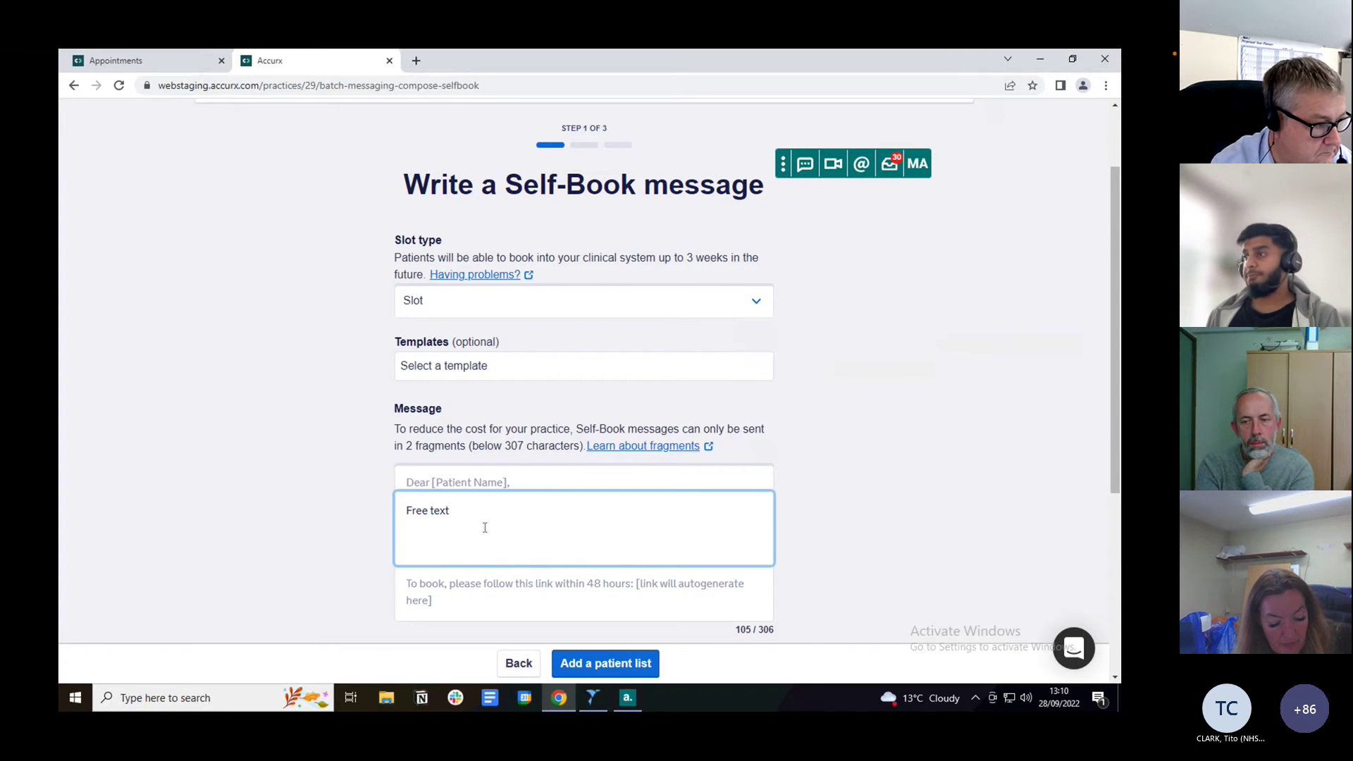
scroll(484, 527, "down", 1)
scroll(671, 596, "down", 1)
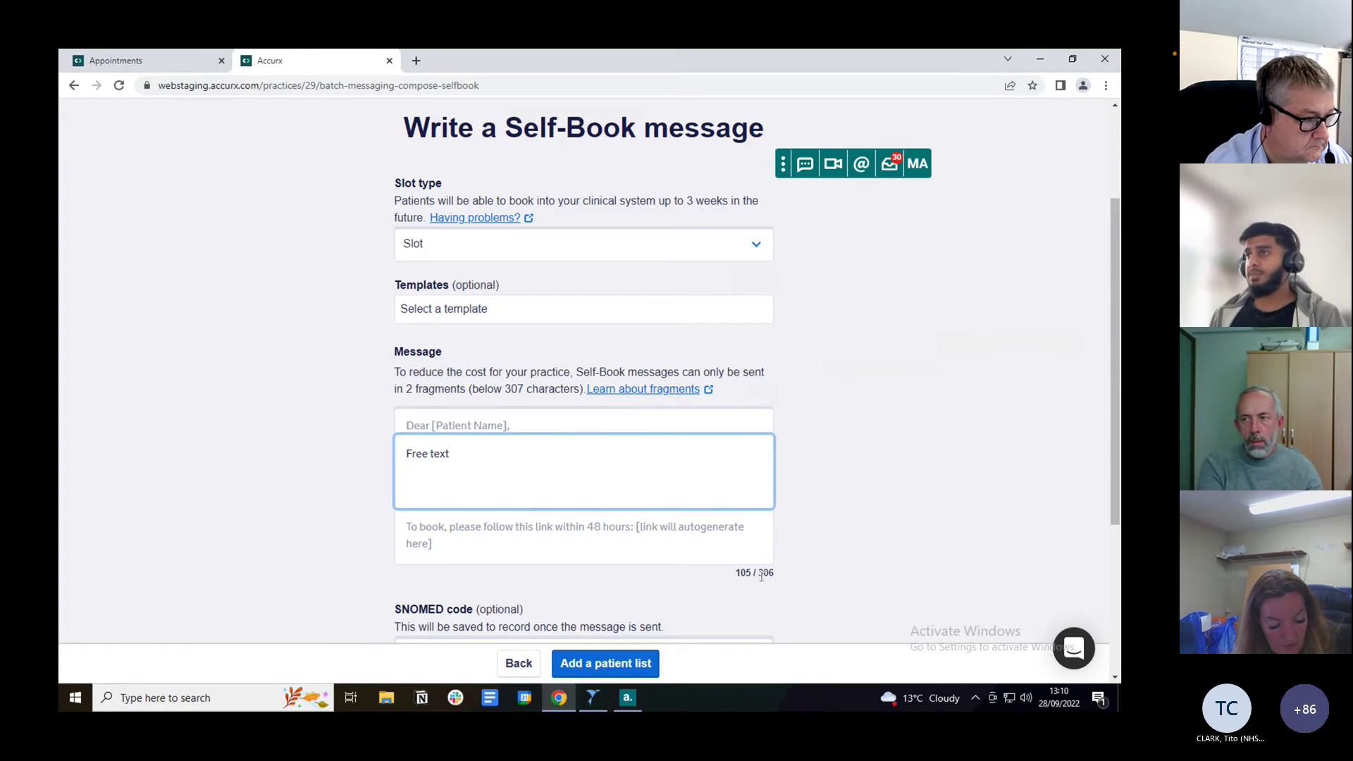
scroll(522, 320, "down", 1)
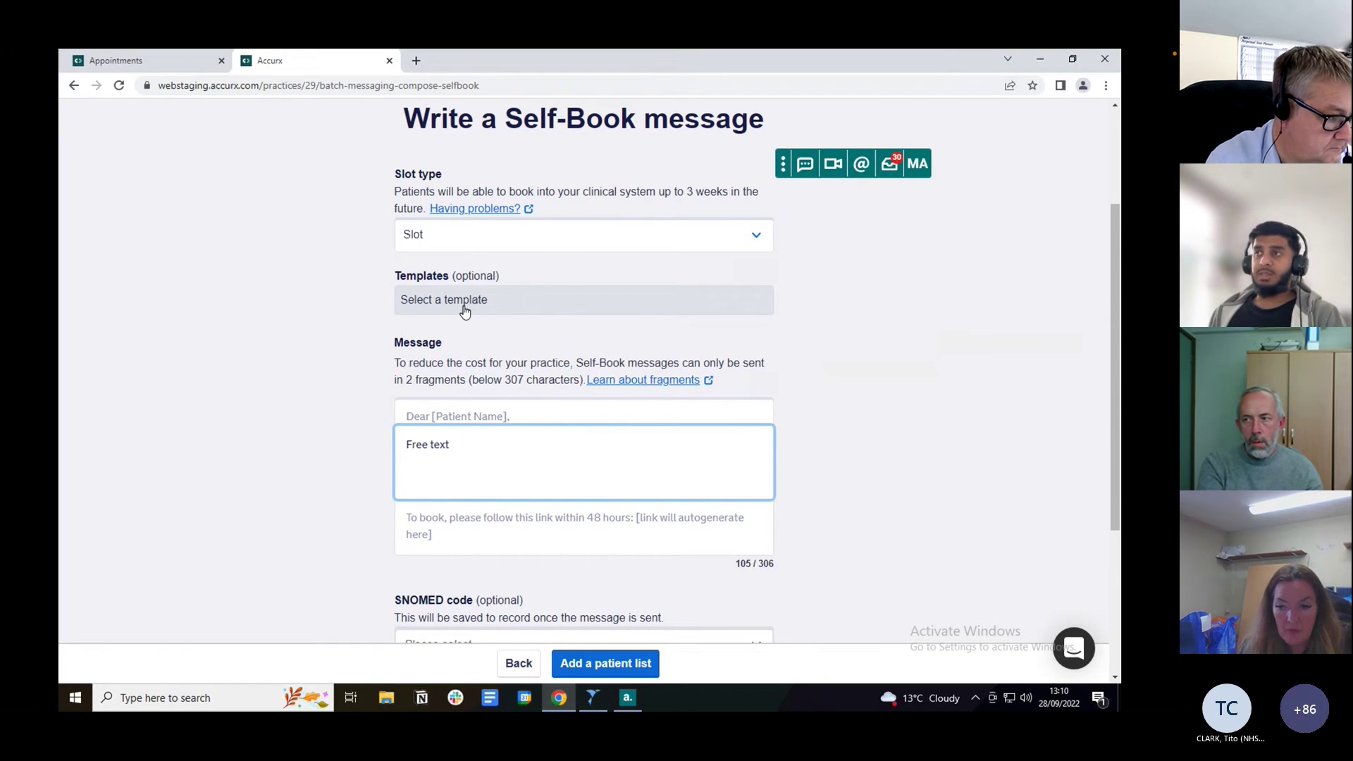
left_click(464, 311)
left_click(464, 312)
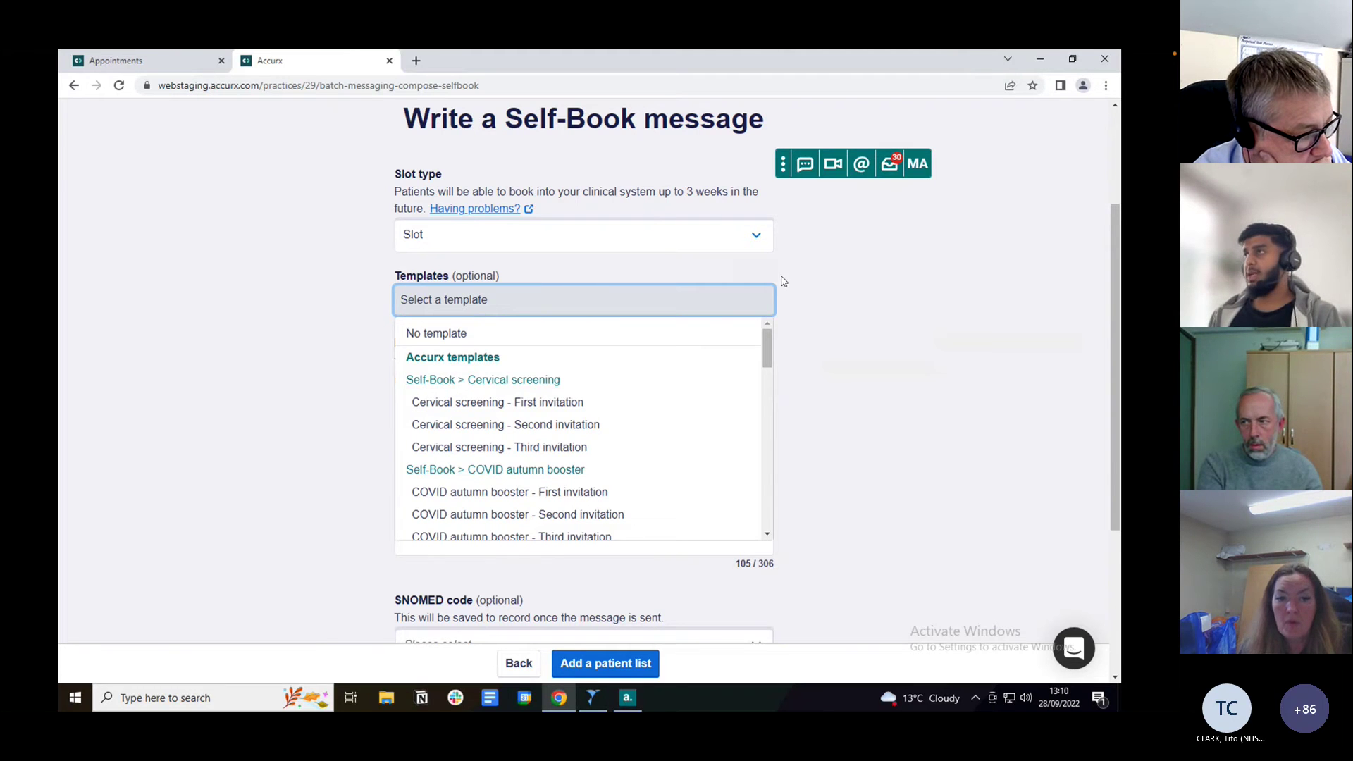
left_click(919, 164)
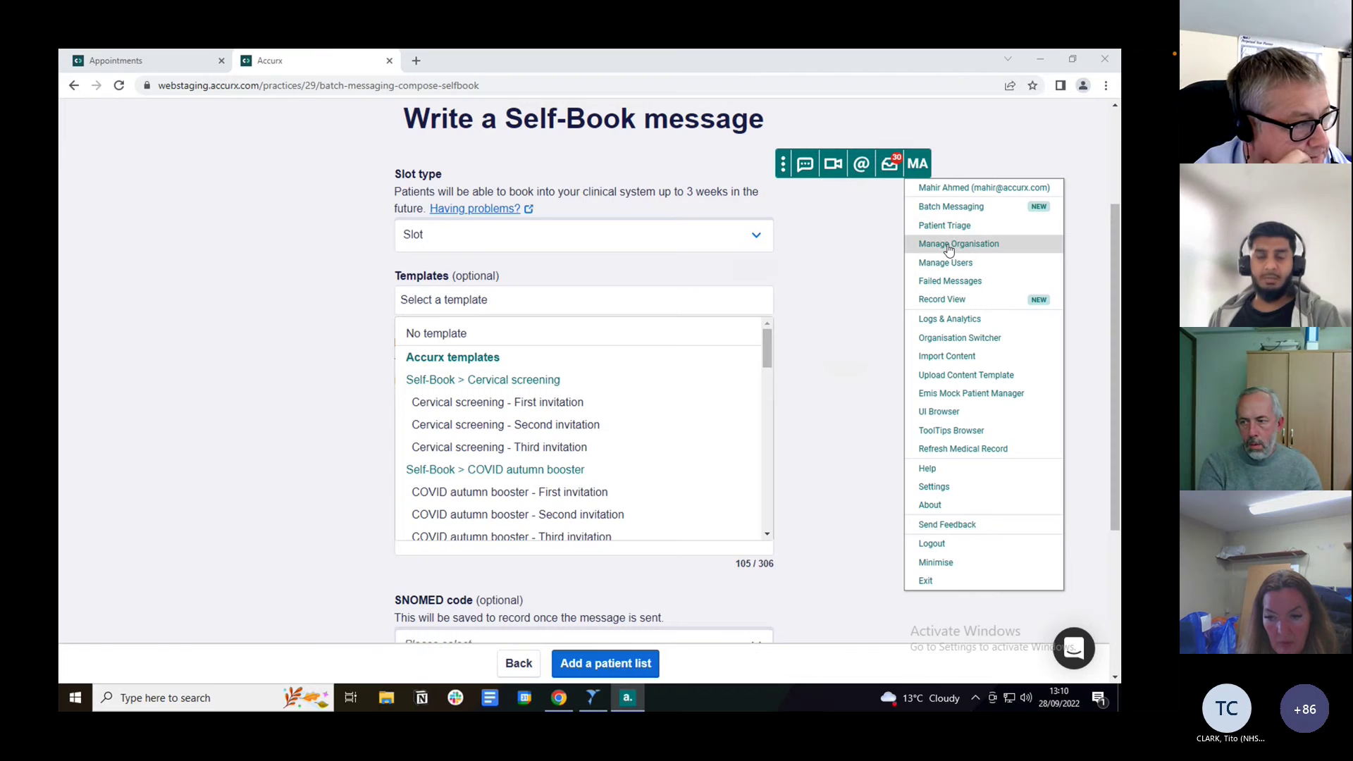
left_click(838, 312)
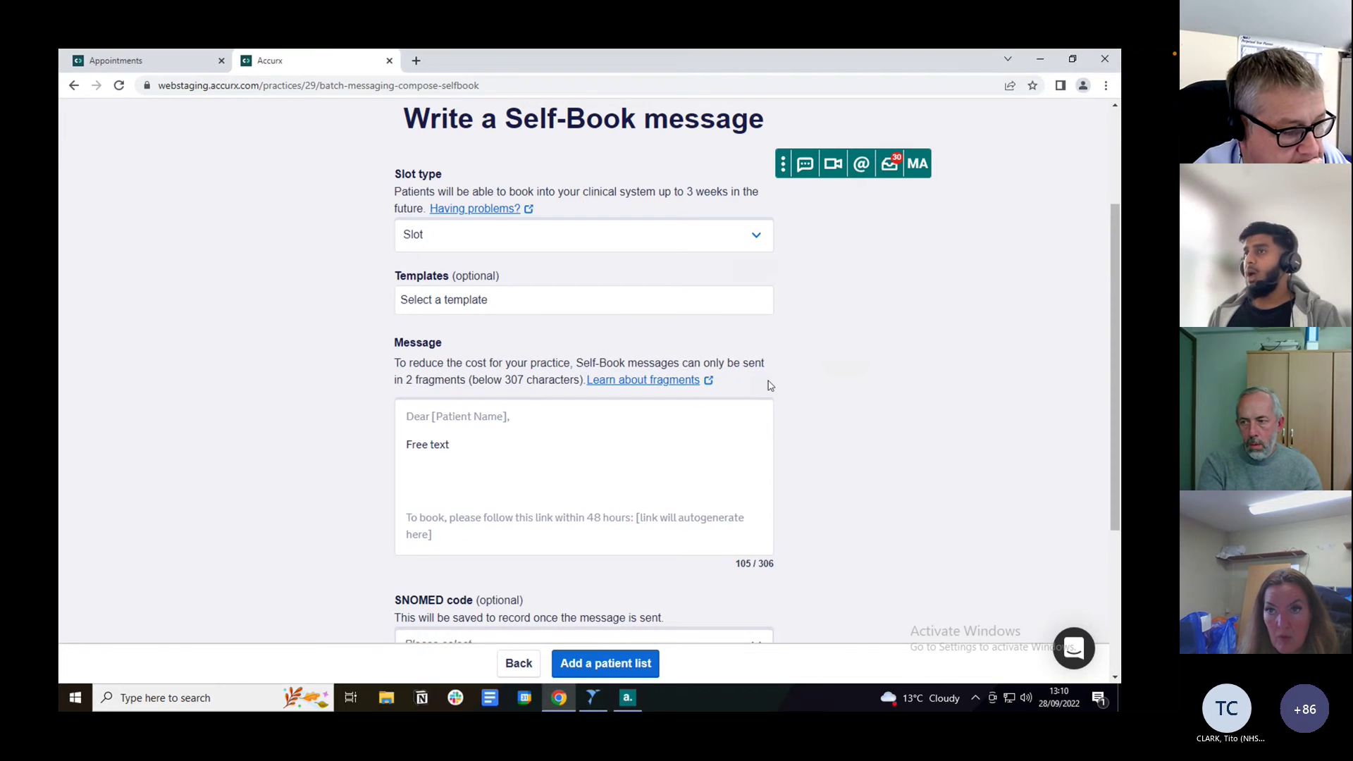
Browse the Accurx Self-Book templates and apply "Flu vaccine - First invitation" to the message.
left_click(609, 314)
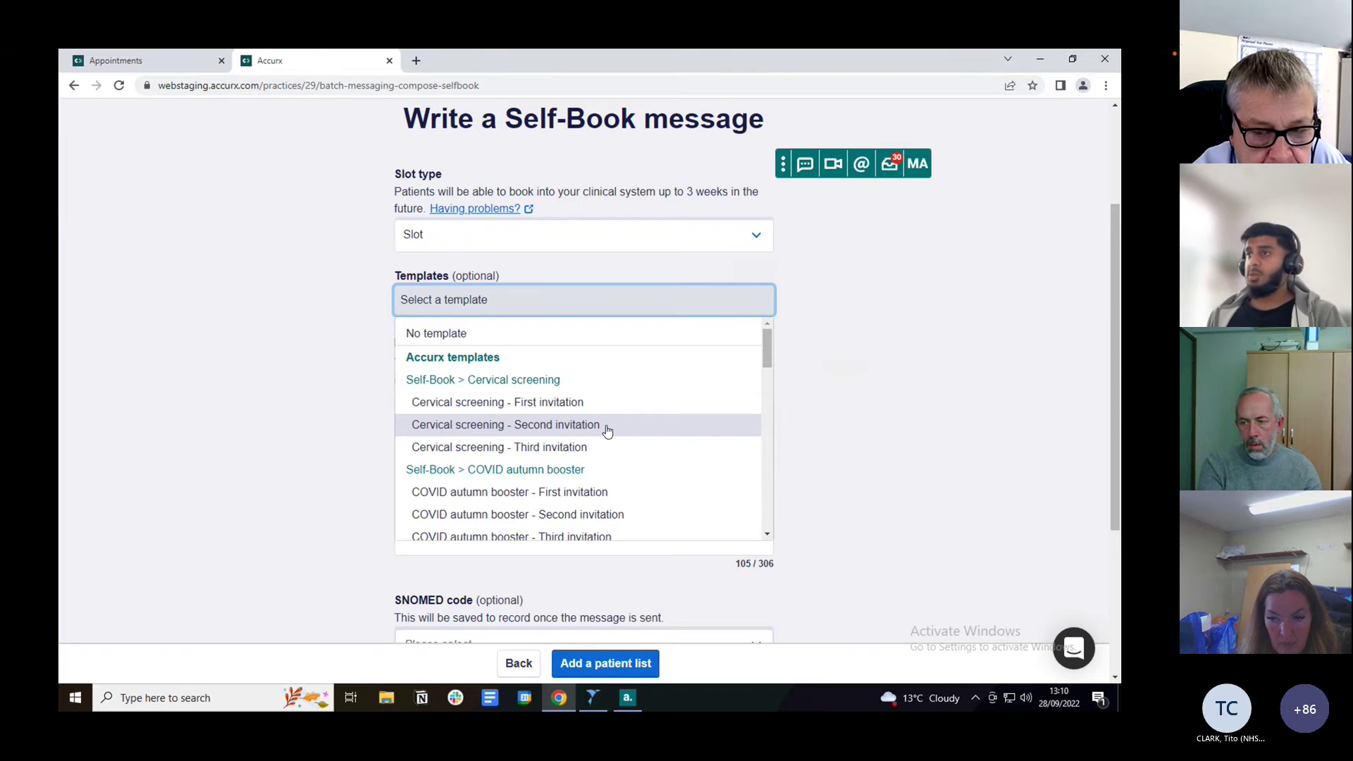
scroll(607, 431, "down", 1)
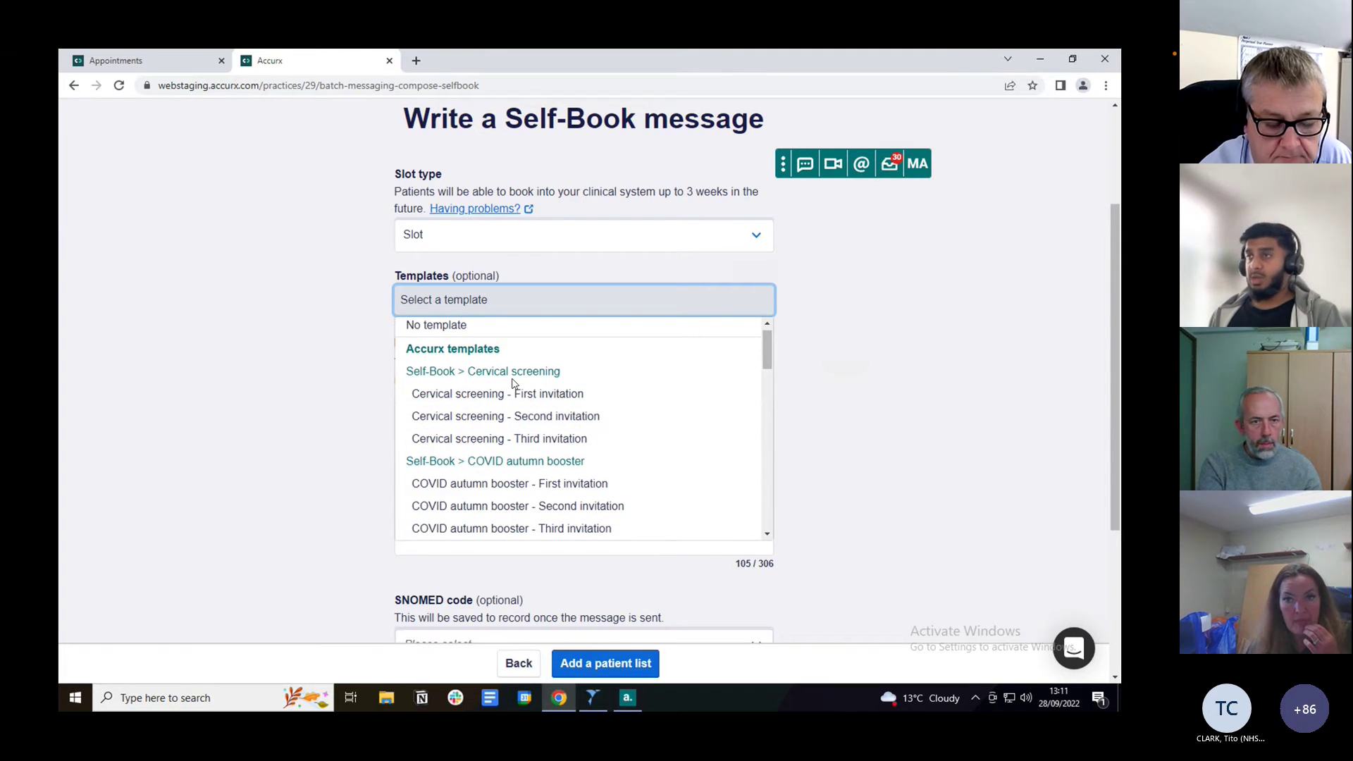
scroll(539, 384, "down", 3)
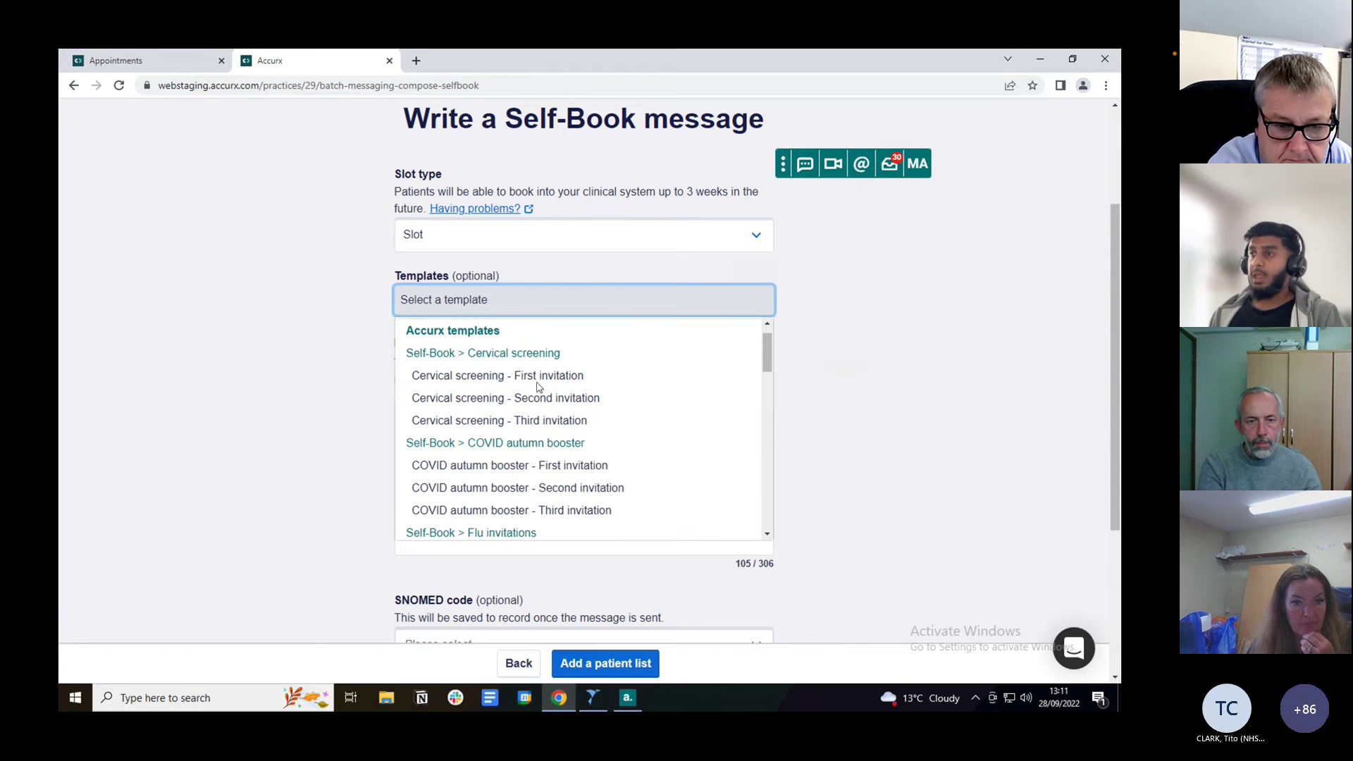
scroll(530, 452, "down", 4)
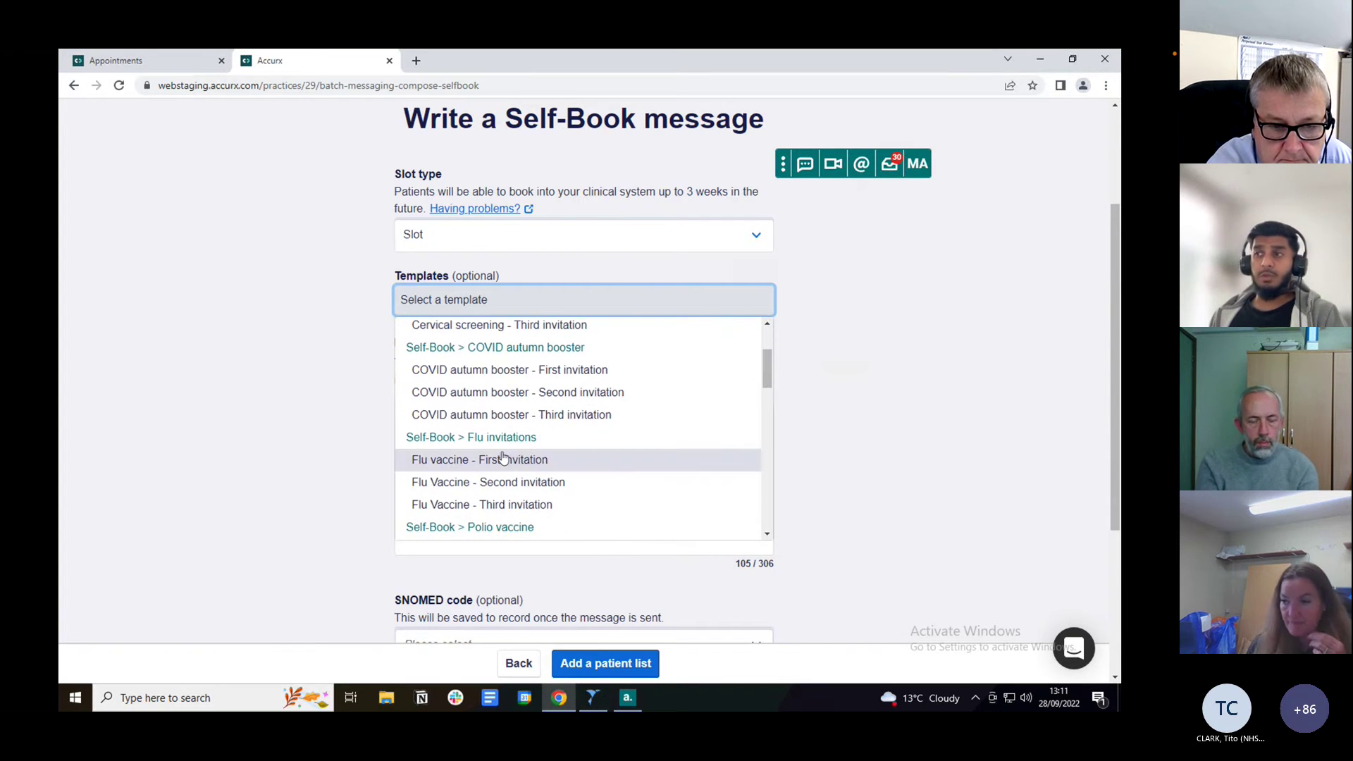
scroll(537, 451, "down", 1)
scroll(537, 451, "down", 3)
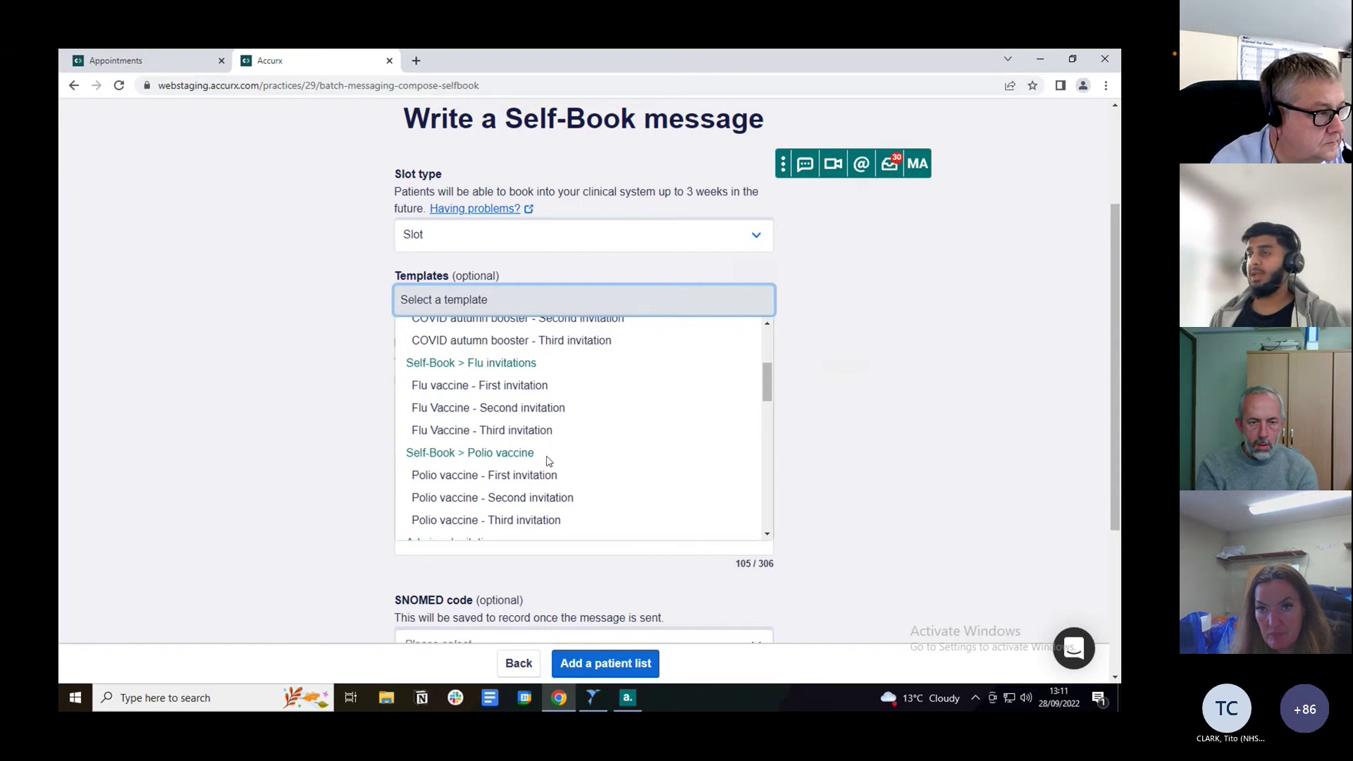
scroll(549, 460, "up", 5)
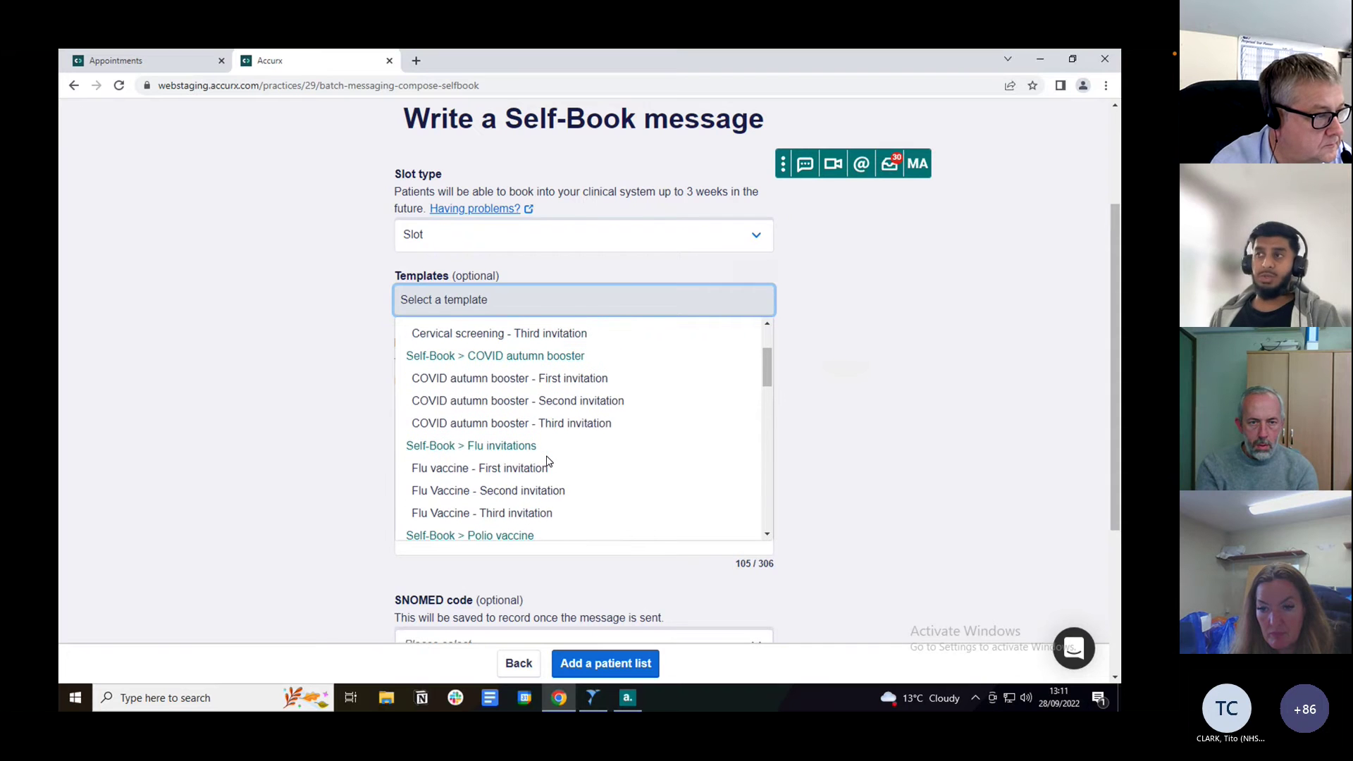
scroll(548, 461, "up", 5)
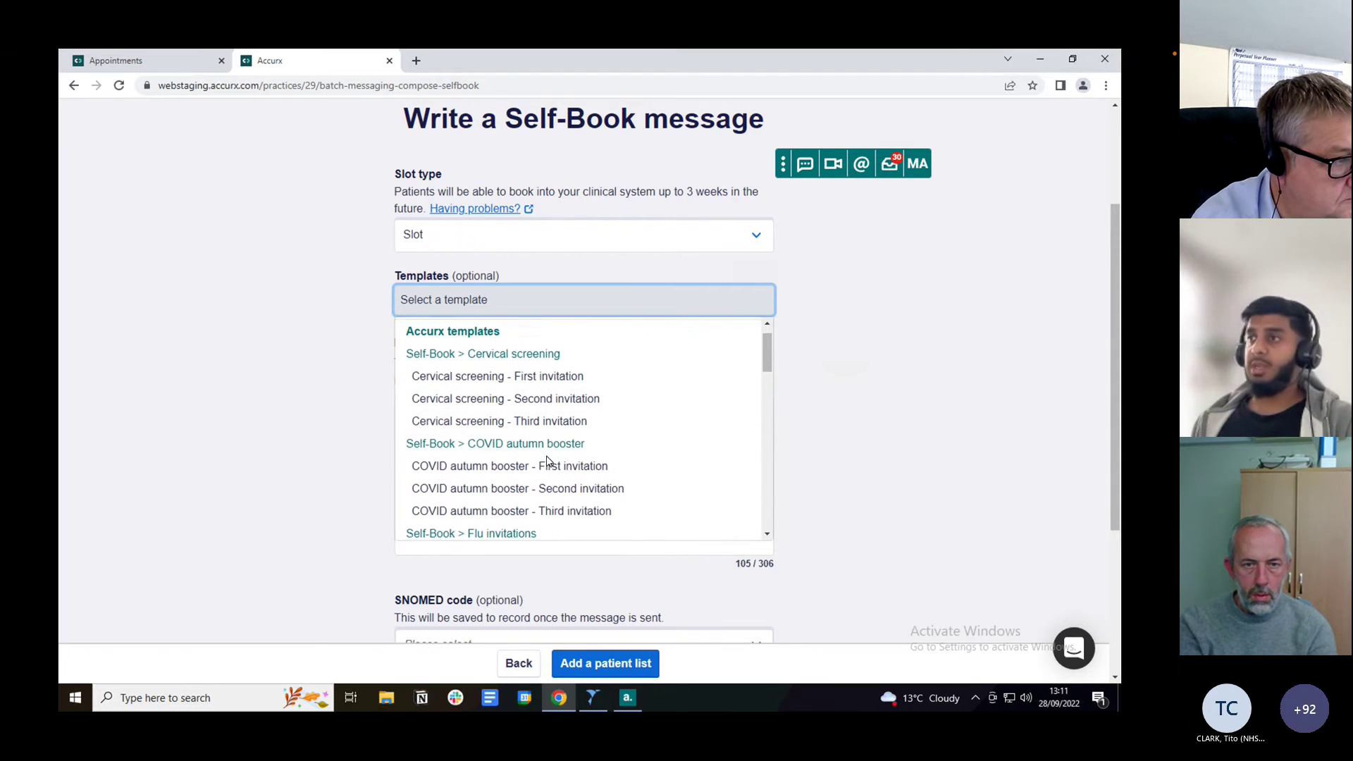
scroll(548, 460, "up", 1)
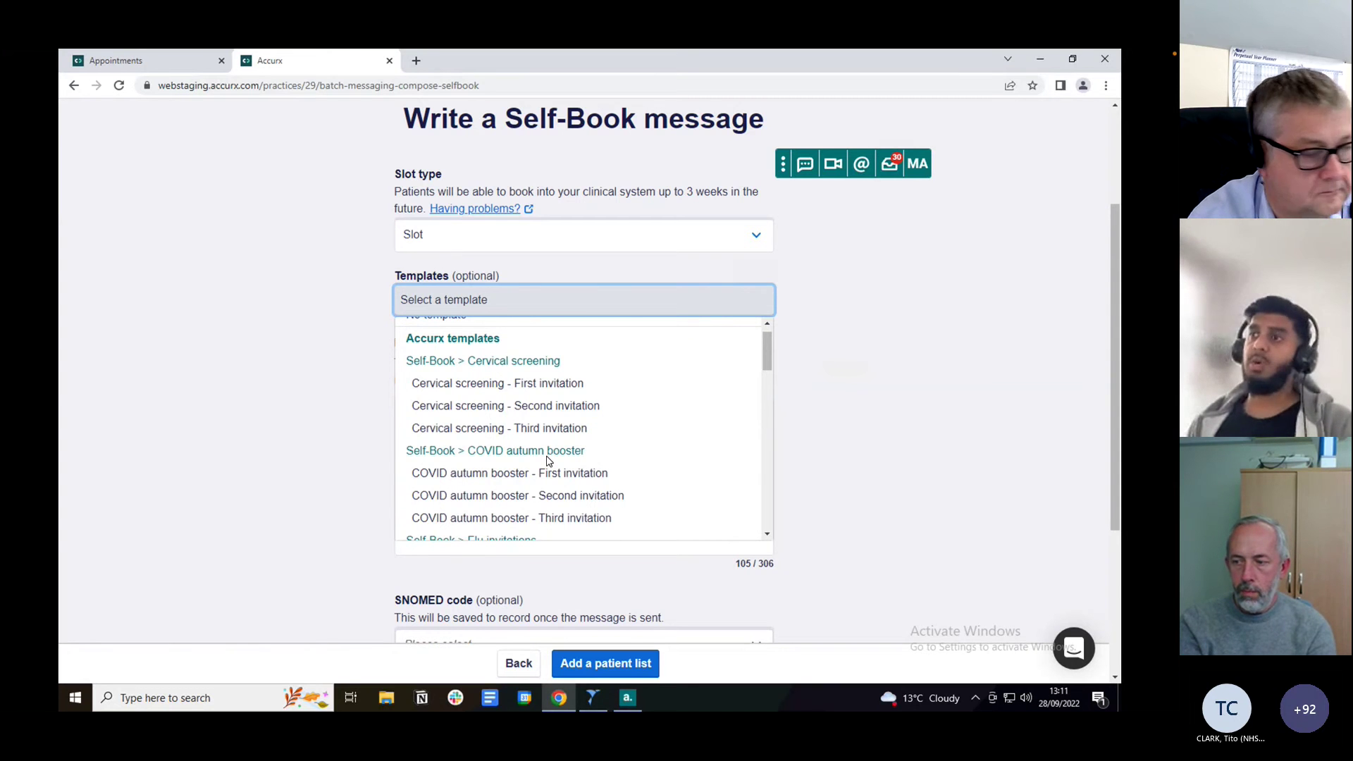
scroll(548, 460, "down", 3)
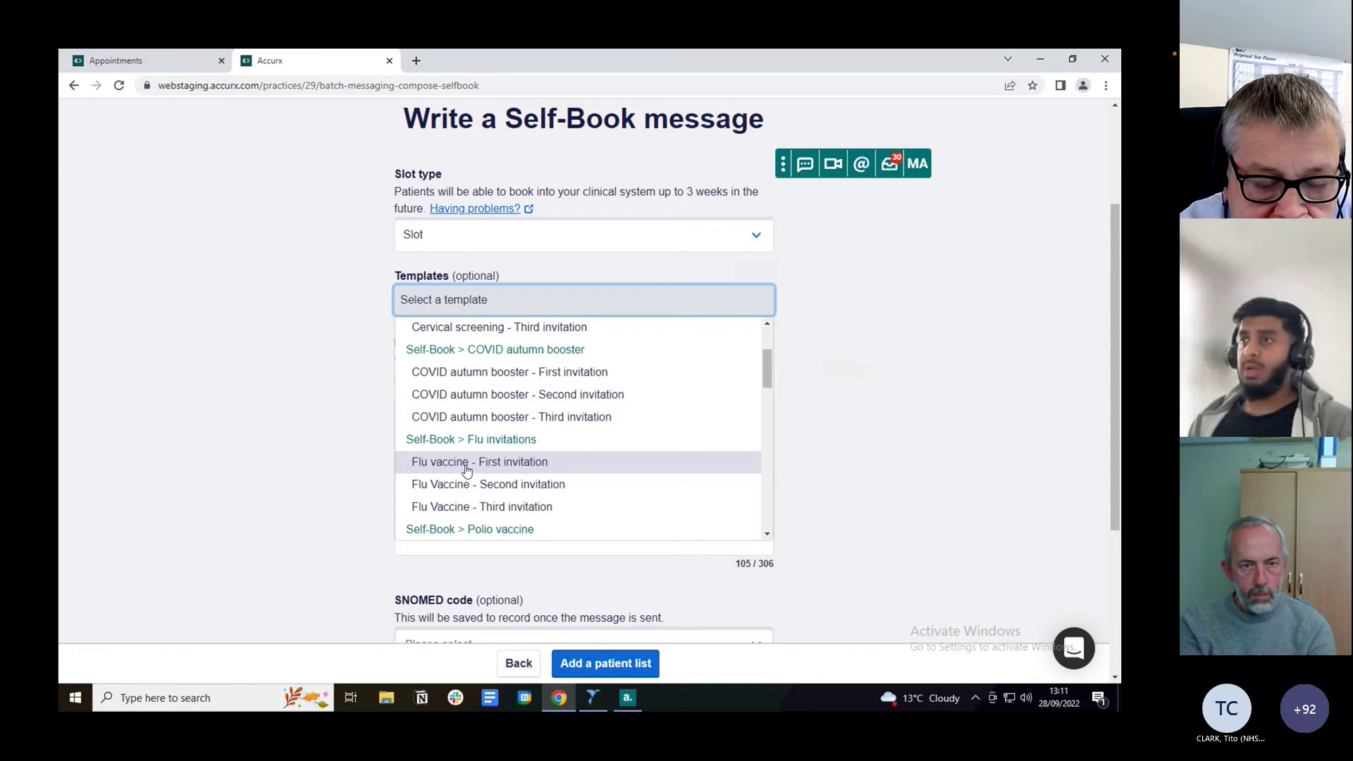
left_click(467, 465)
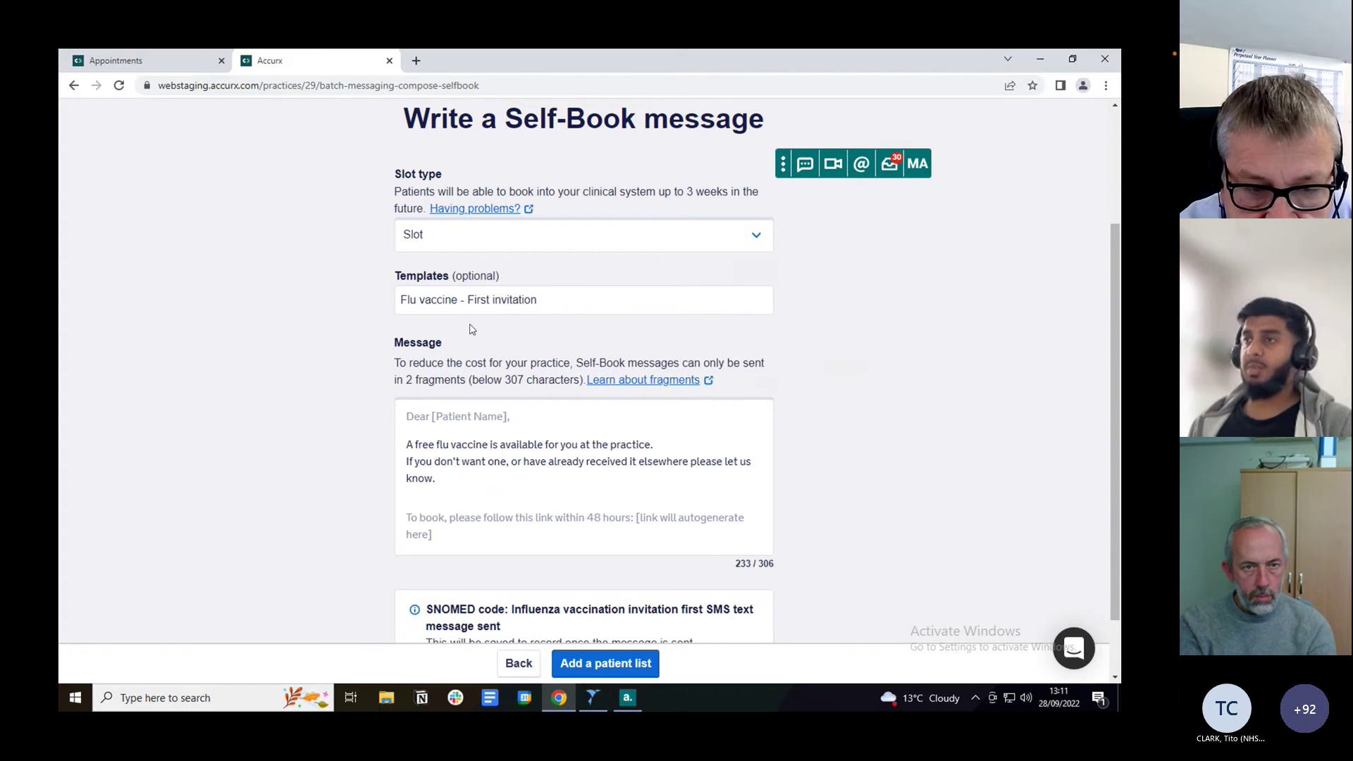
Review the flu vaccine invitation text and its SNOMED code, and proceed to adding a patient list.
scroll(556, 494, "down", 1)
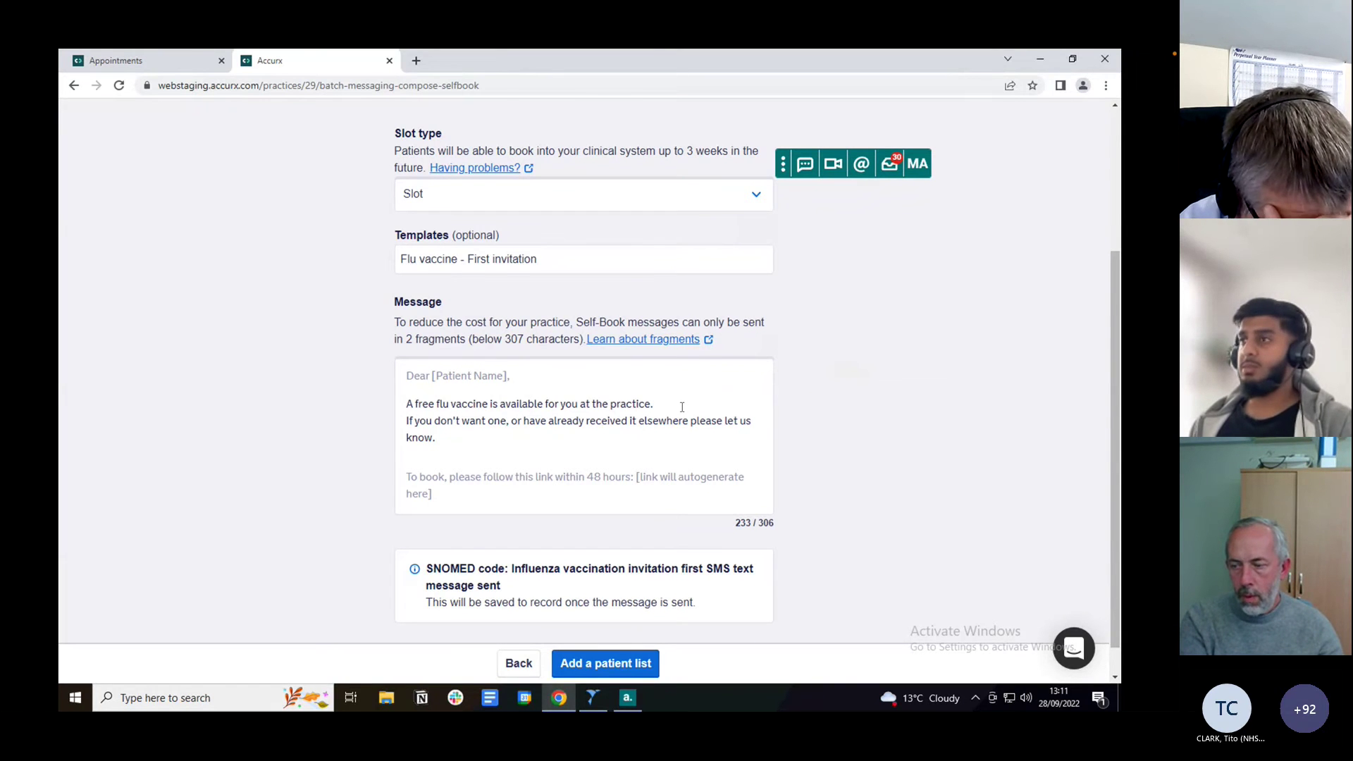
left_click(629, 434)
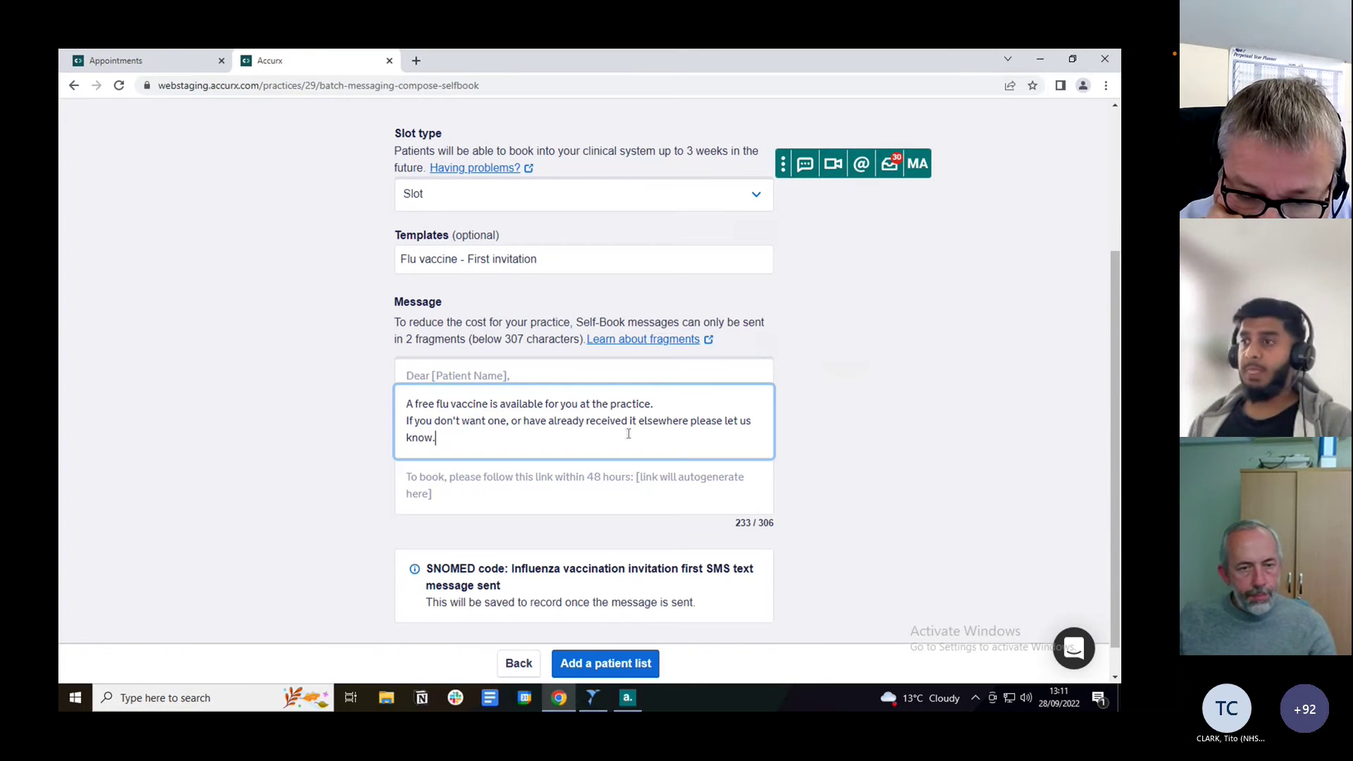
scroll(628, 434, "down", 1)
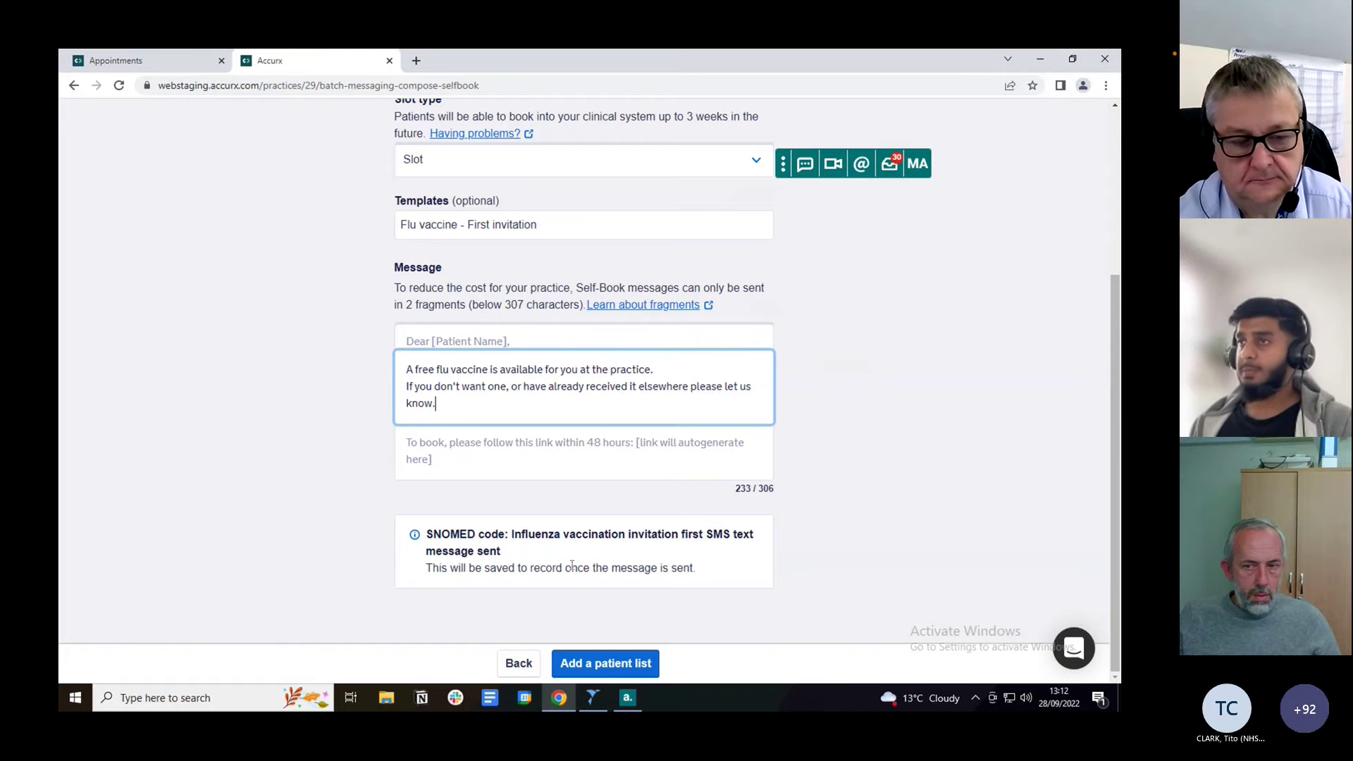
scroll(570, 563, "up", 1)
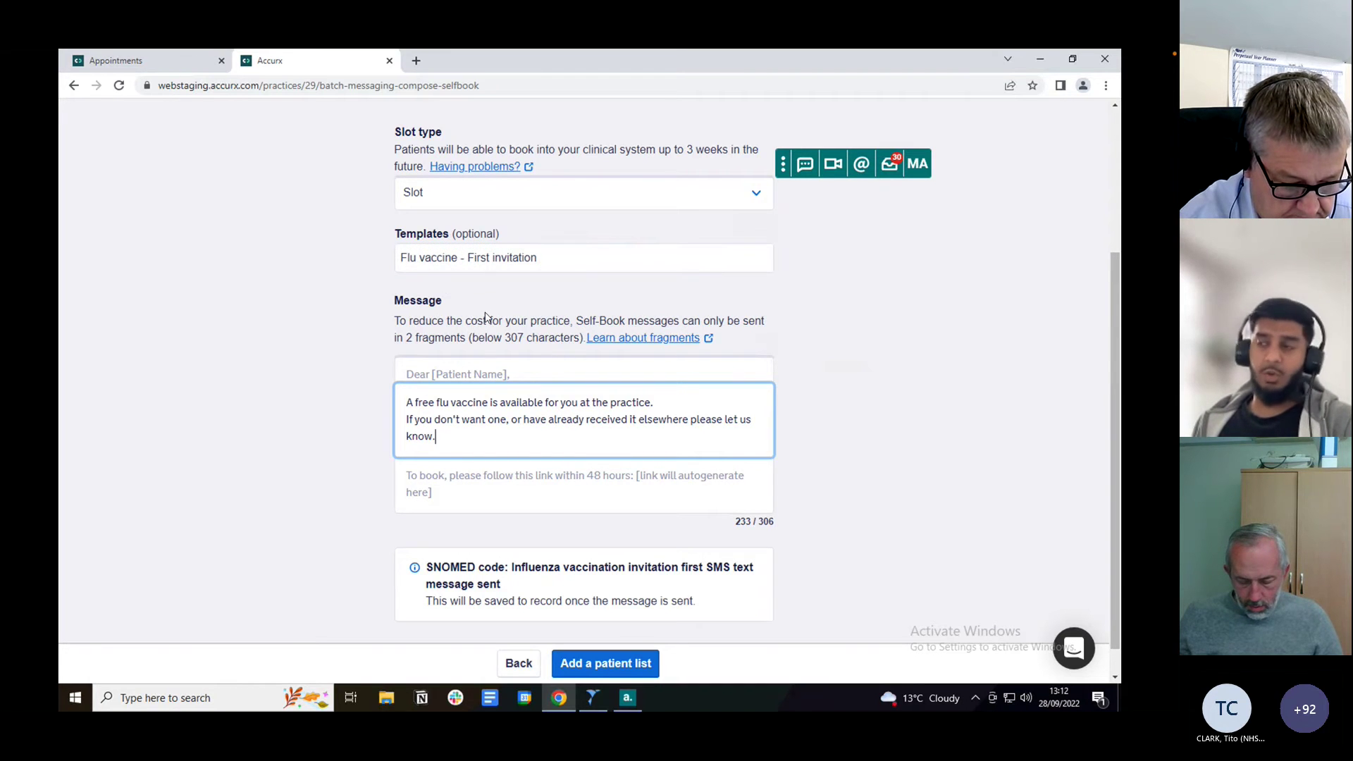
scroll(580, 607, "down", 1)
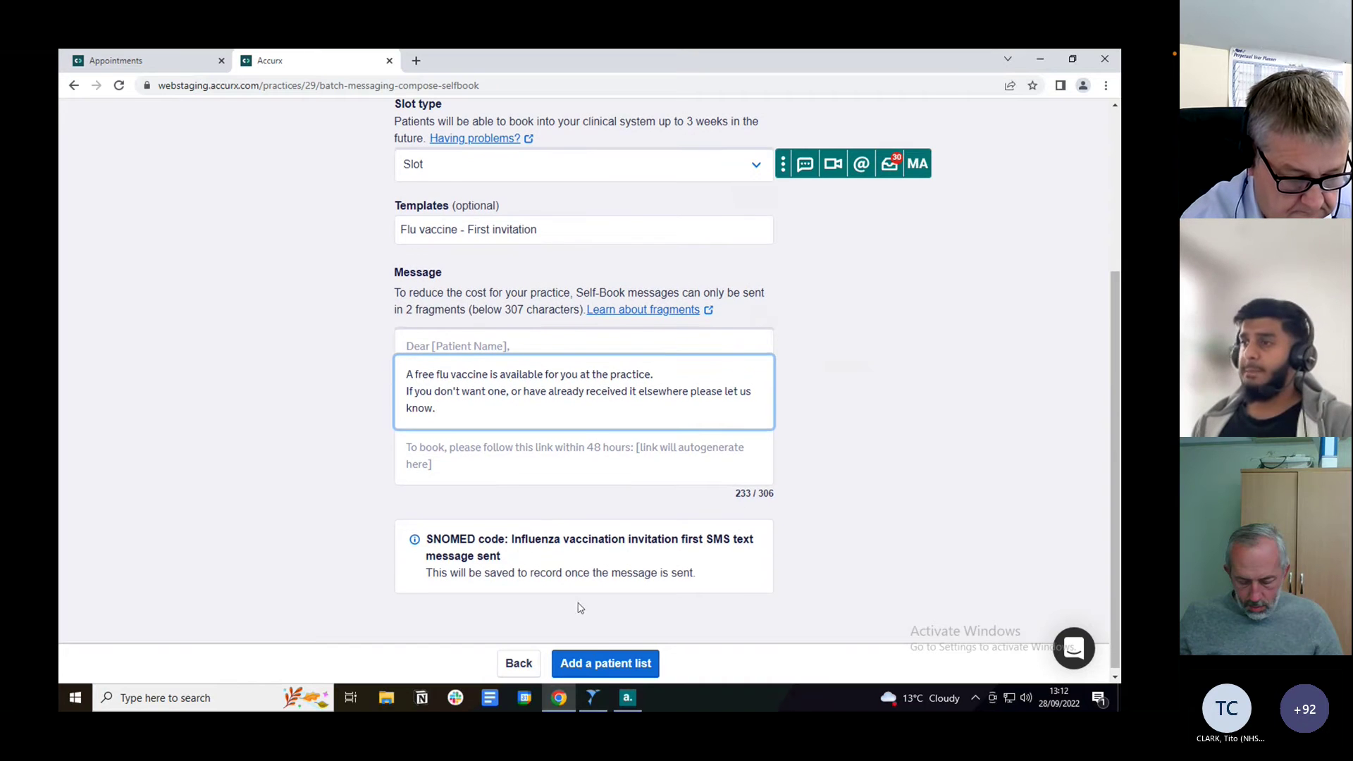
left_click(597, 663)
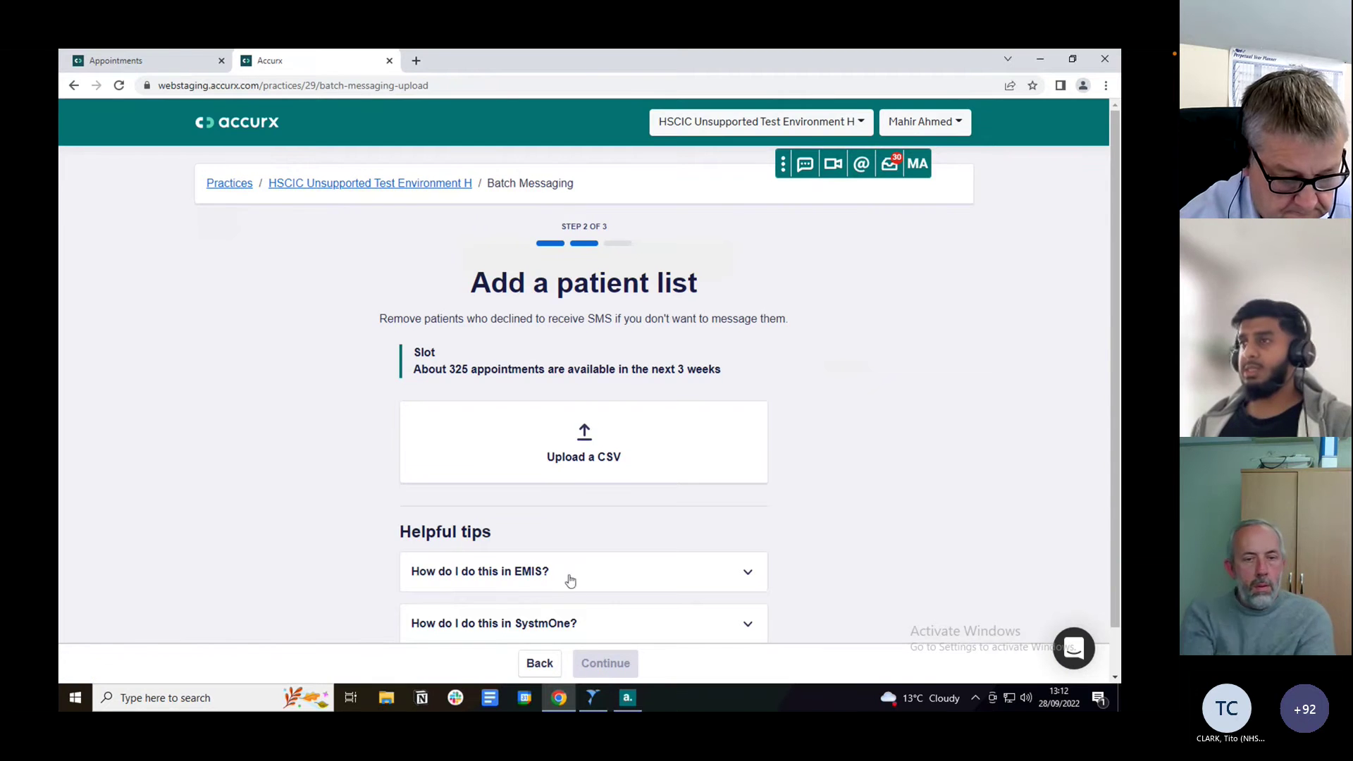
Check the number of Slot appointments available for booking in the next 3 weeks.
scroll(557, 501, "down", 1)
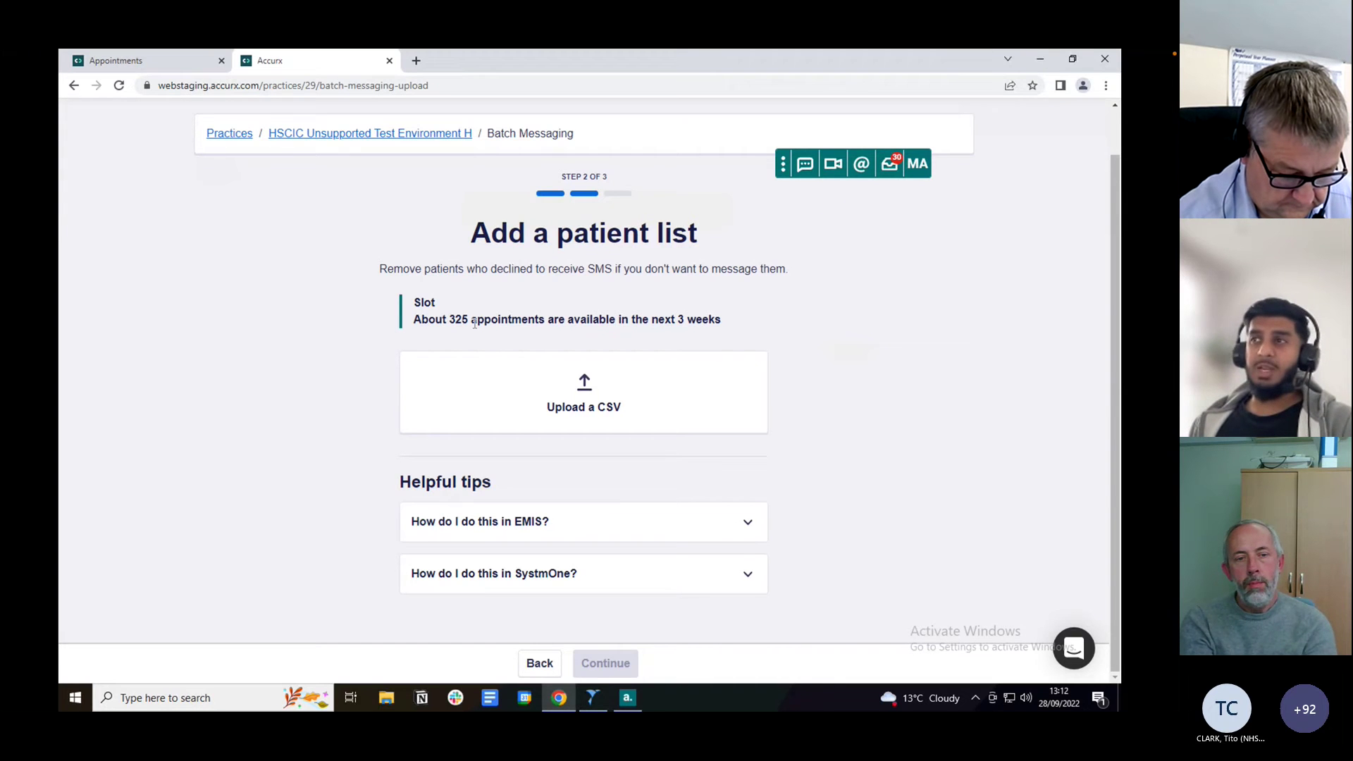
left_click_drag(417, 321, 733, 327)
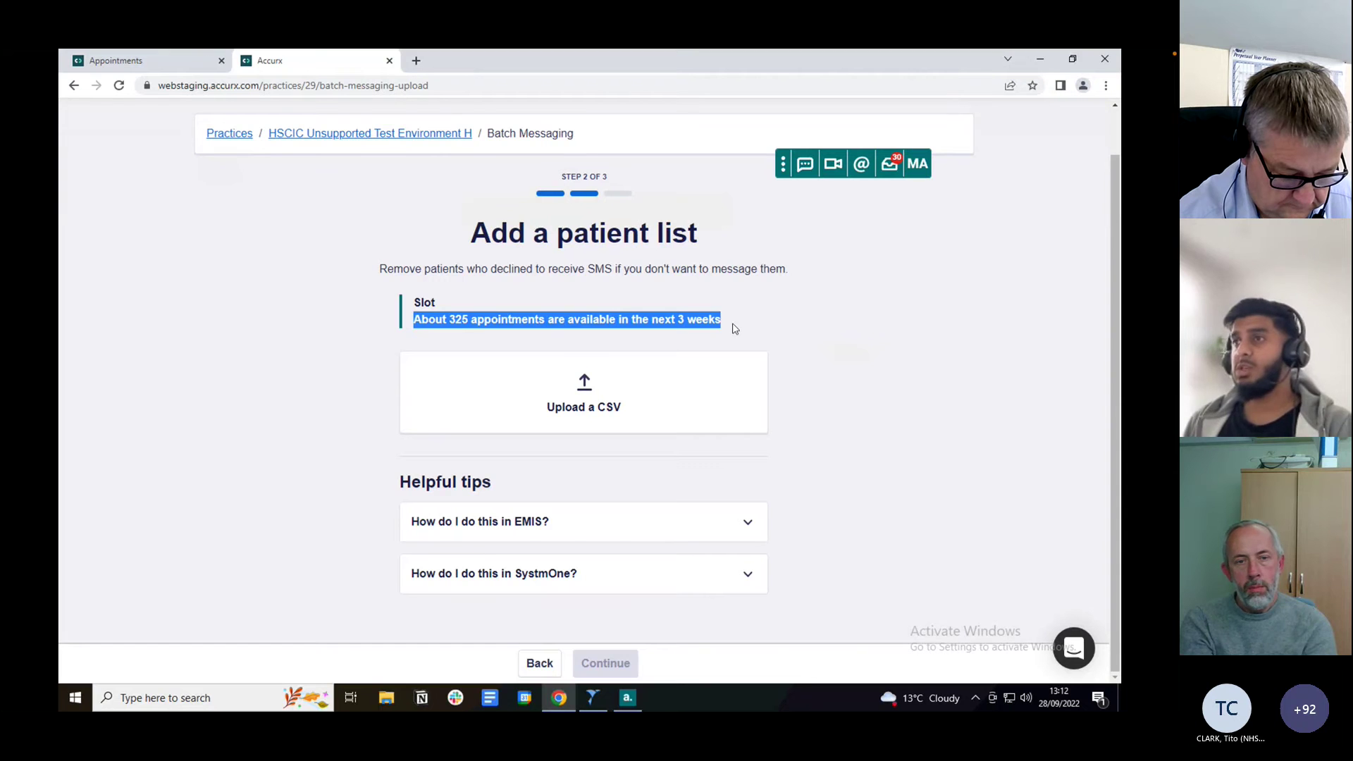
left_click(481, 320)
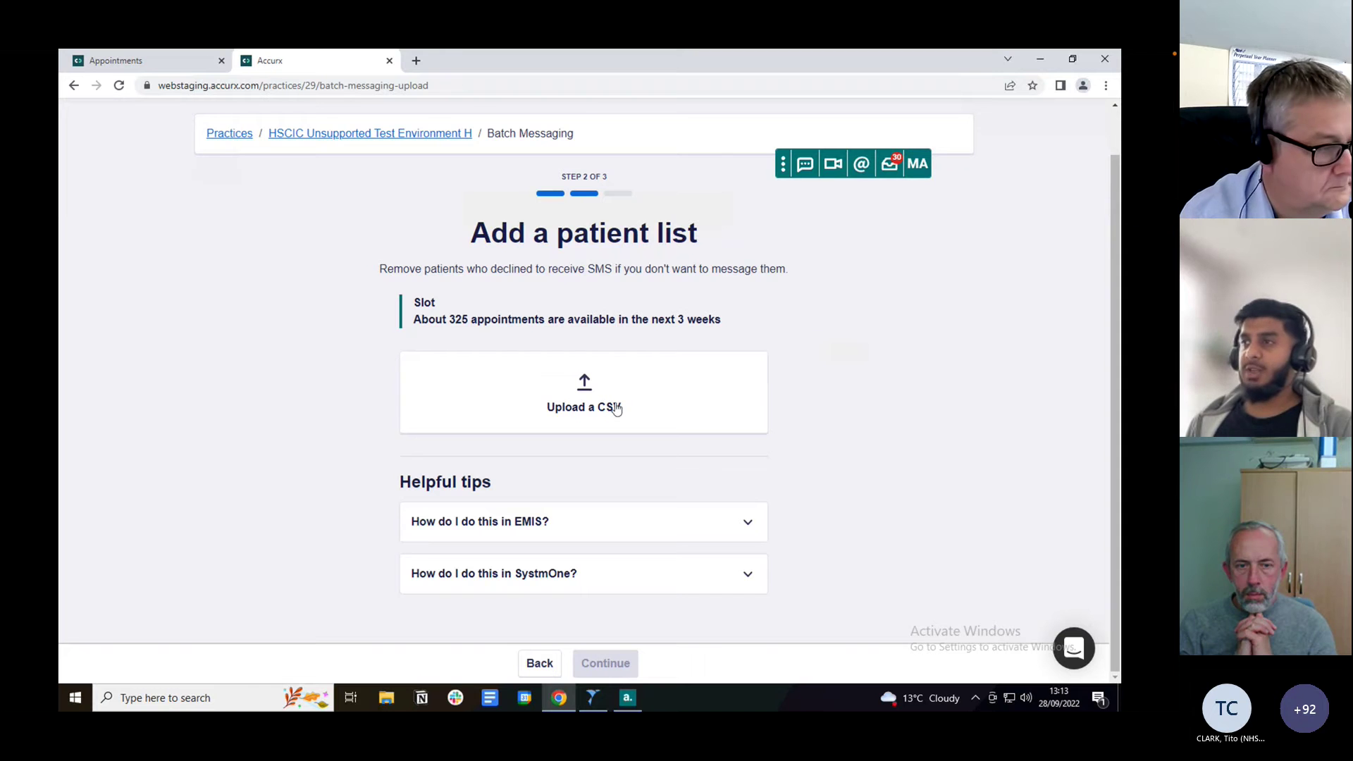
Read the helpful tips on creating the patient list CSV in EMIS and in SystmOne.
left_click(544, 529)
scroll(544, 529, "down", 1)
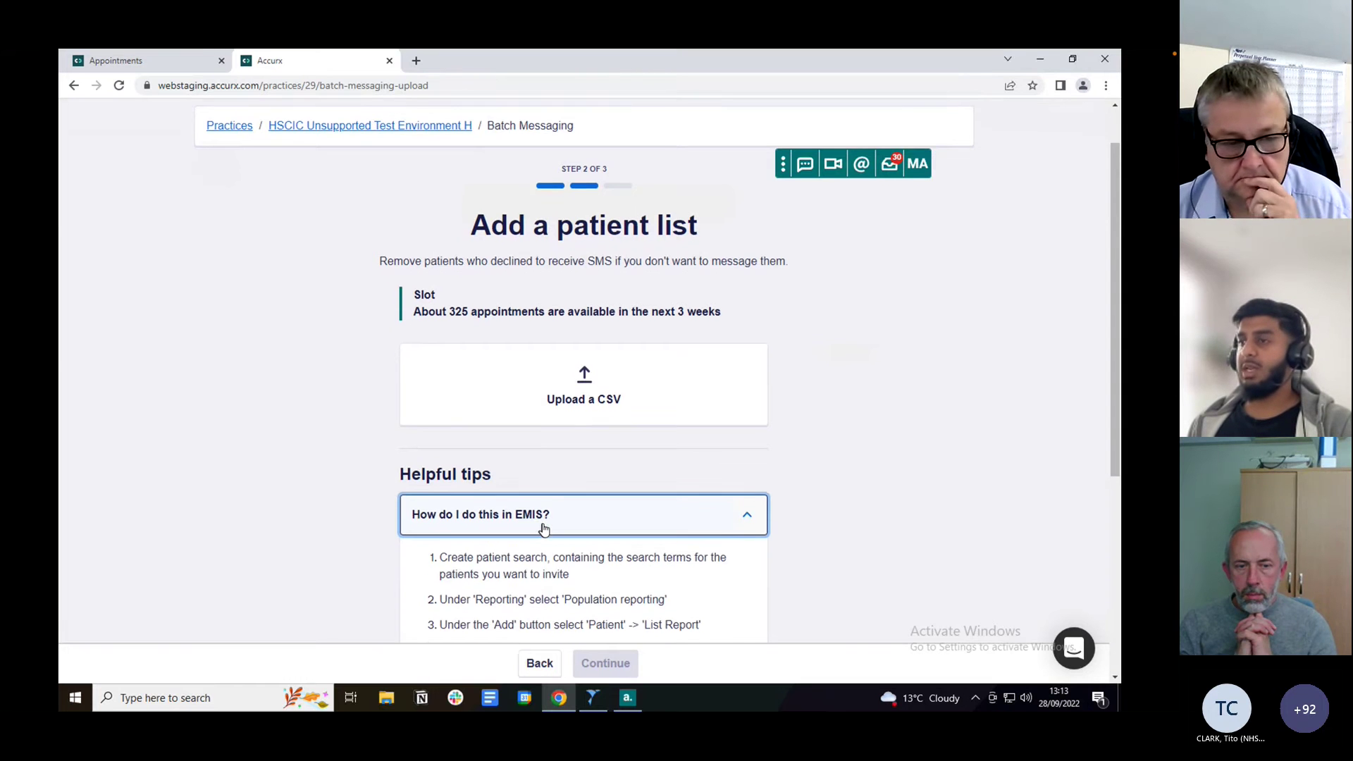
scroll(544, 529, "down", 5)
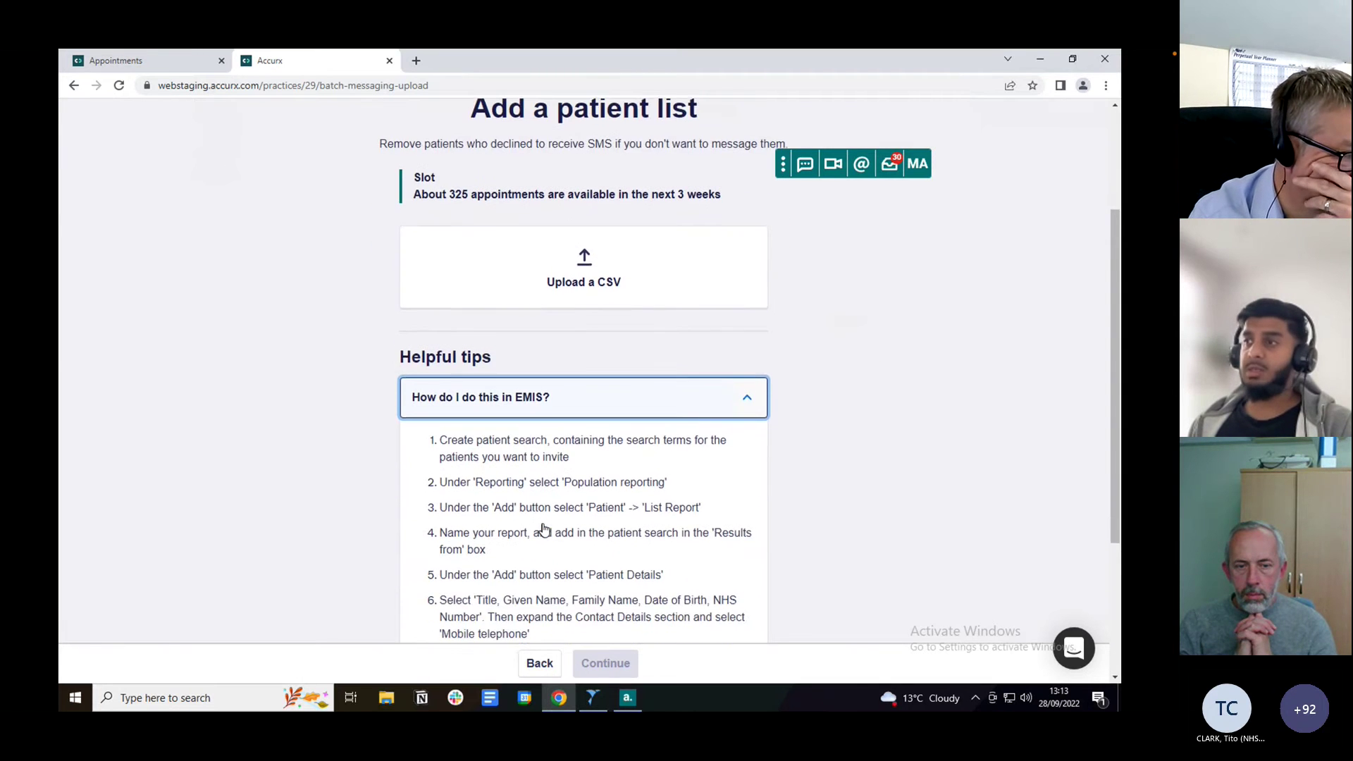
left_click(545, 573)
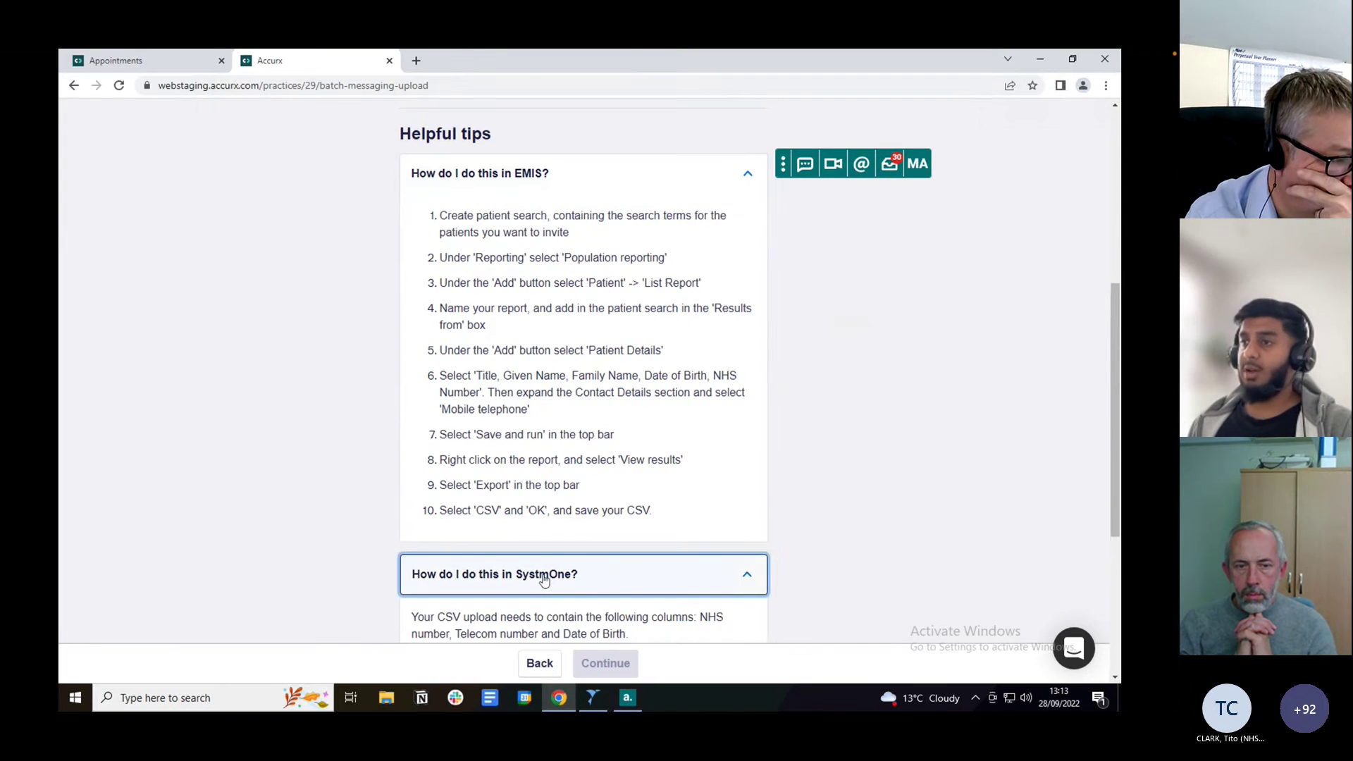
scroll(544, 579, "down", 1)
scroll(544, 579, "down", 3)
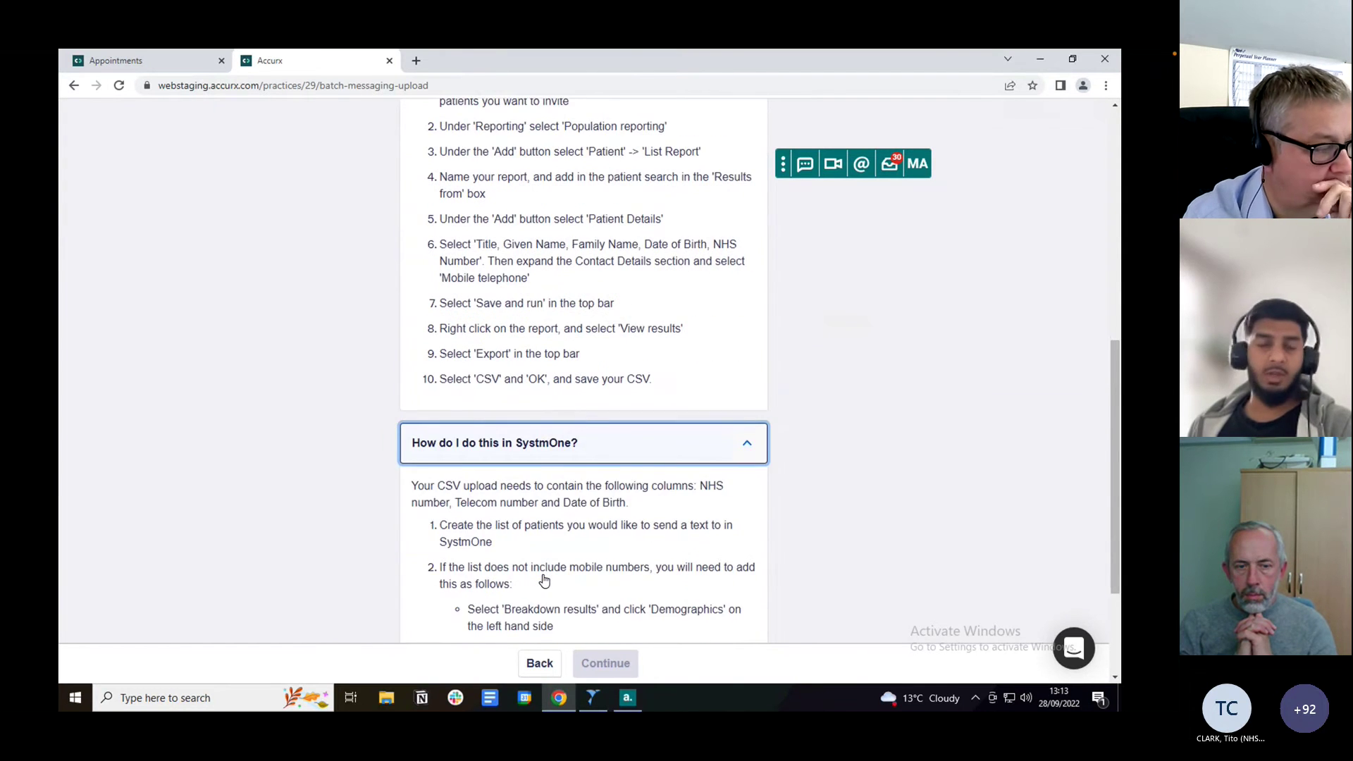
scroll(544, 579, "down", 2)
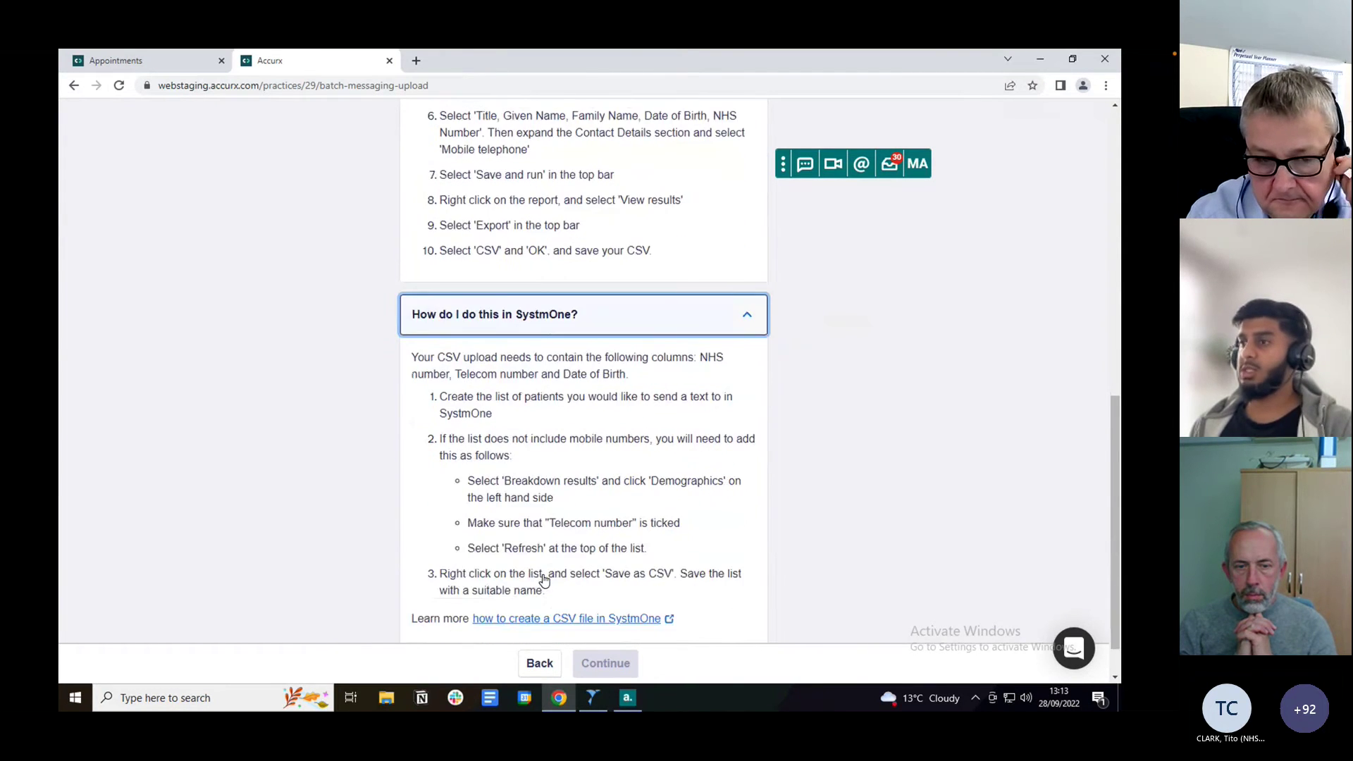
scroll(544, 579, "up", 10)
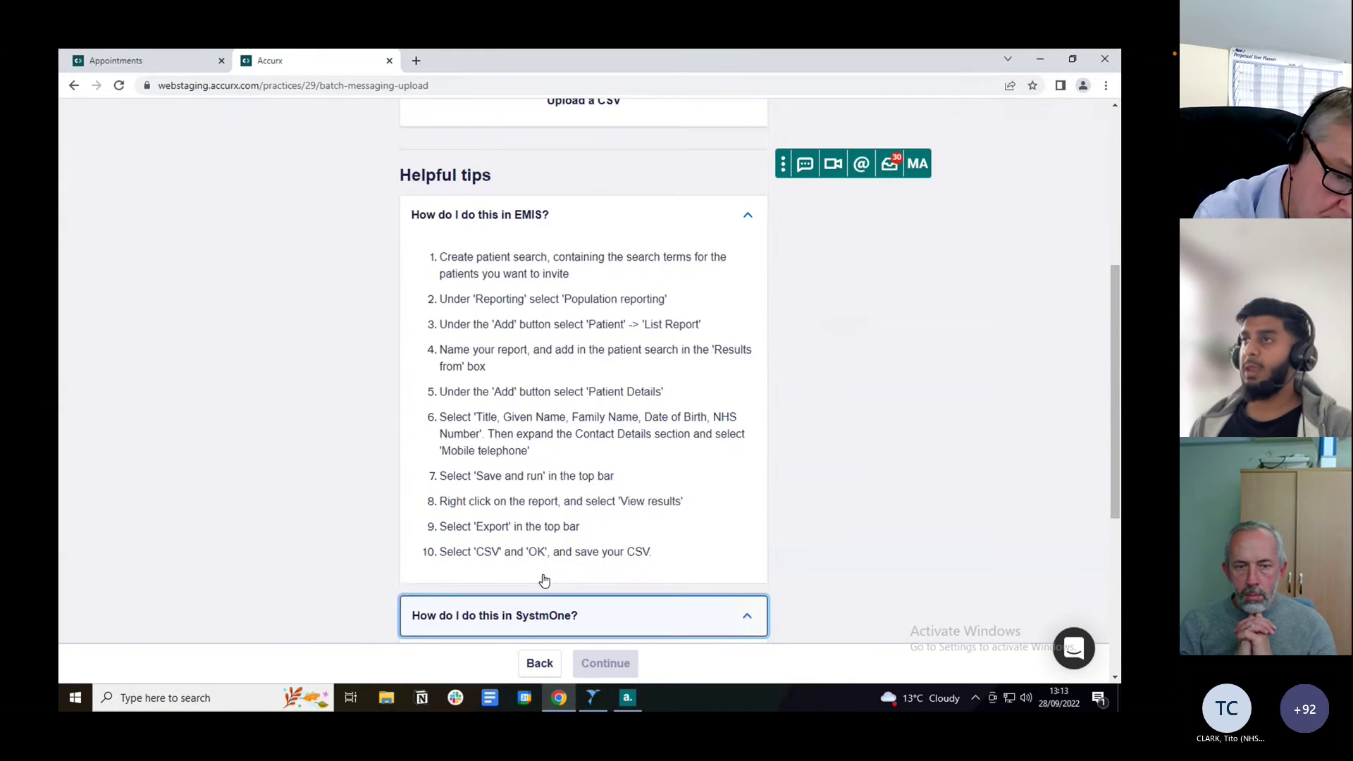
scroll(544, 579, "up", 5)
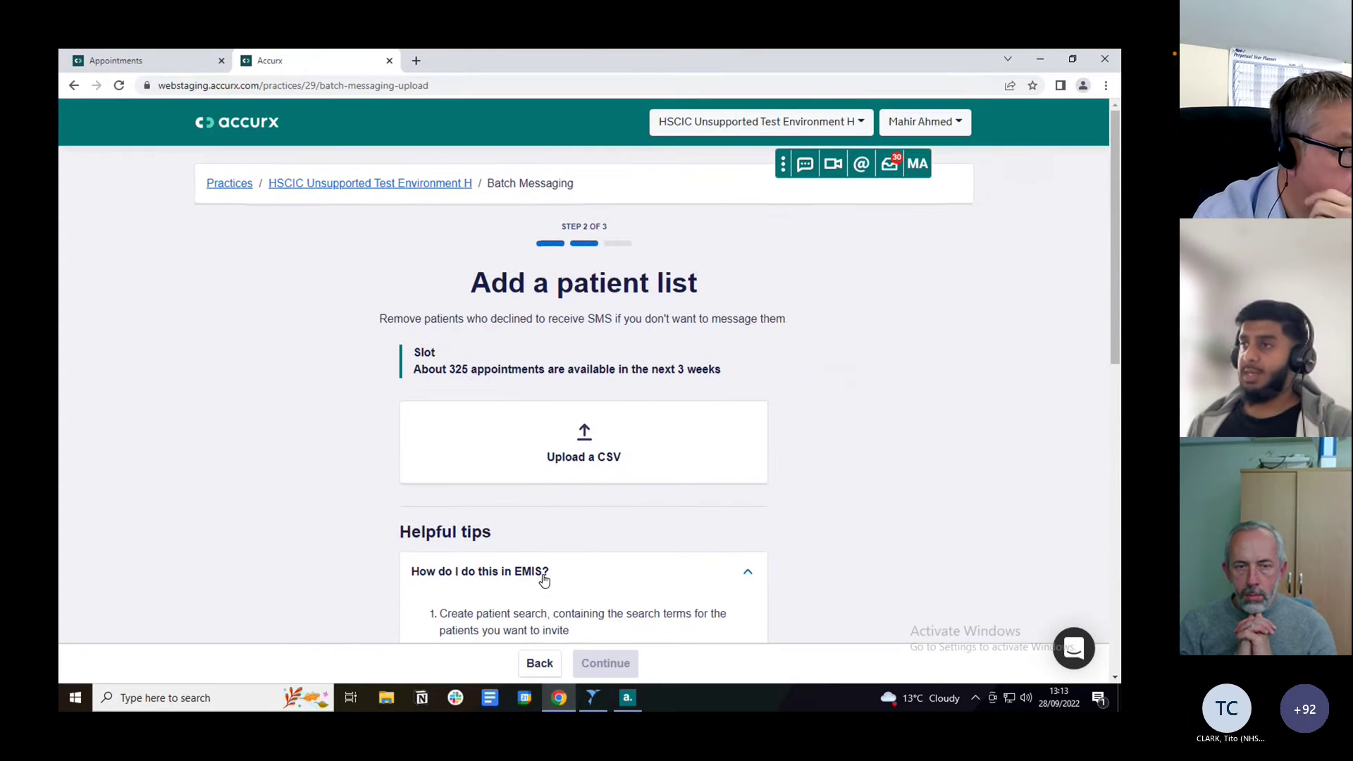
Upload the patient list from the "Batch demo_csv (1)" file and review the patients who can be sent the message.
left_click(587, 448)
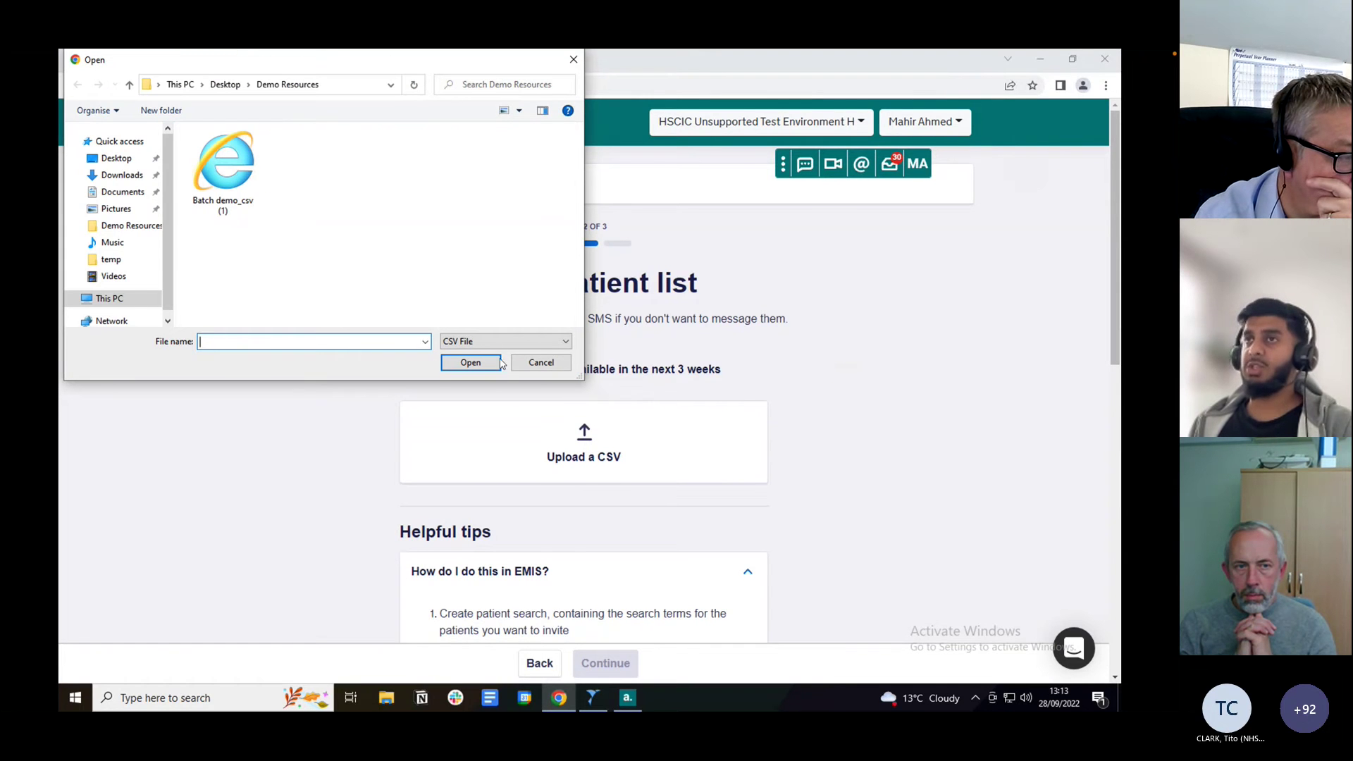
double_click(219, 205)
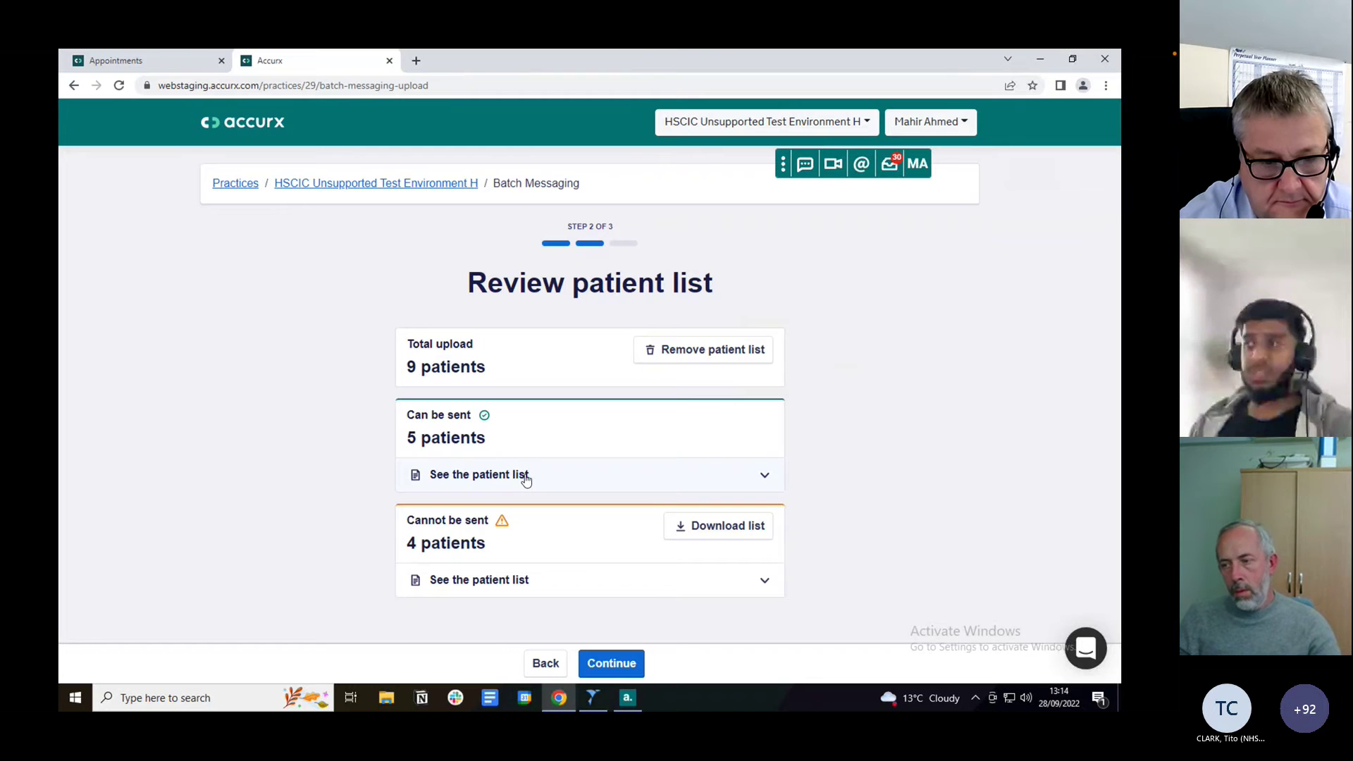
left_click(525, 477)
scroll(530, 483, "down", 1)
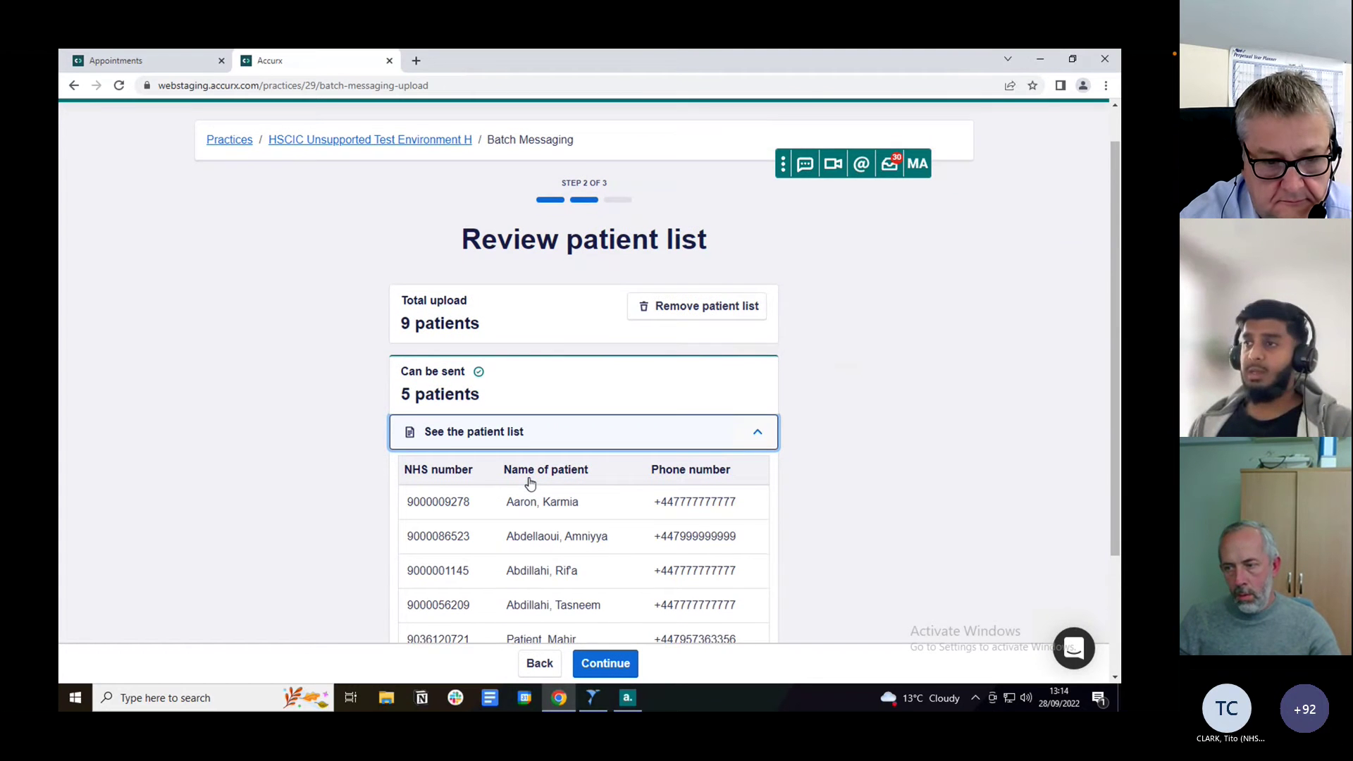
scroll(530, 483, "down", 2)
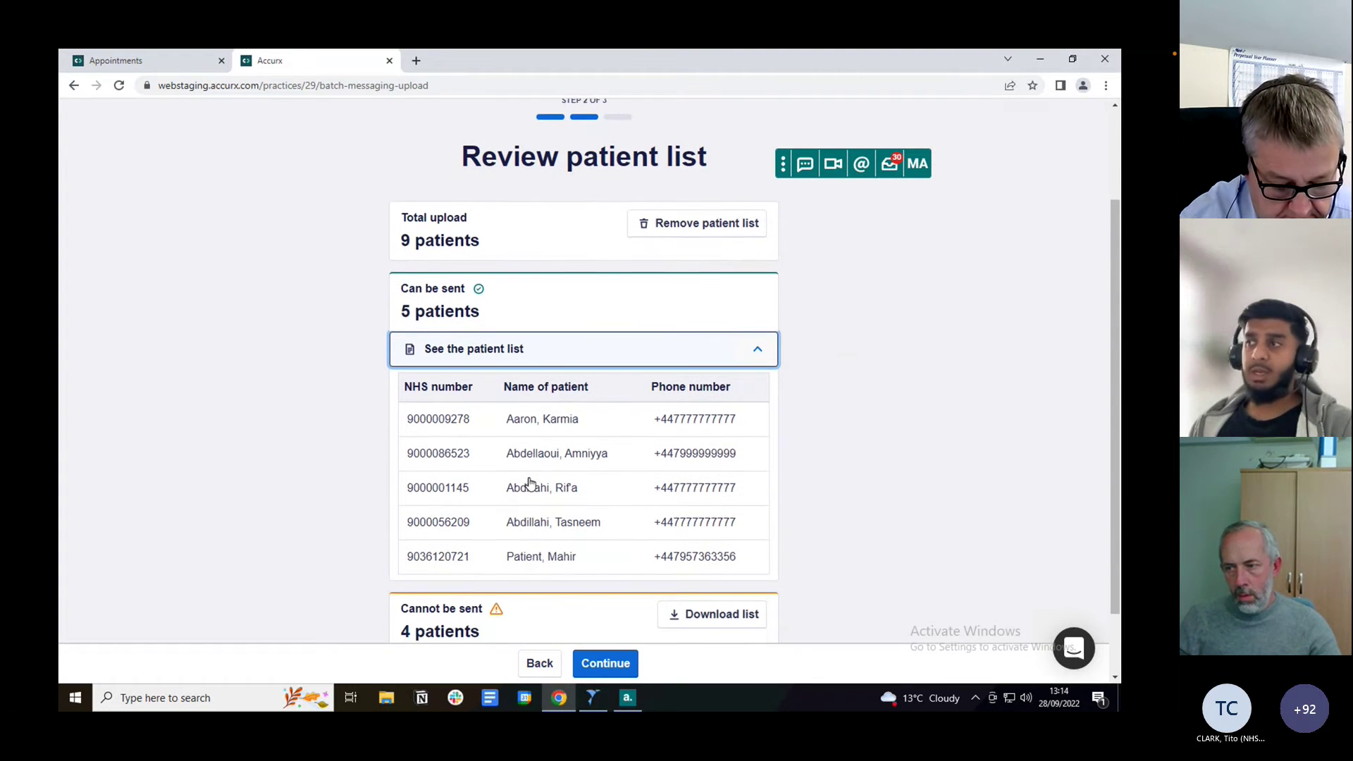
scroll(530, 483, "down", 2)
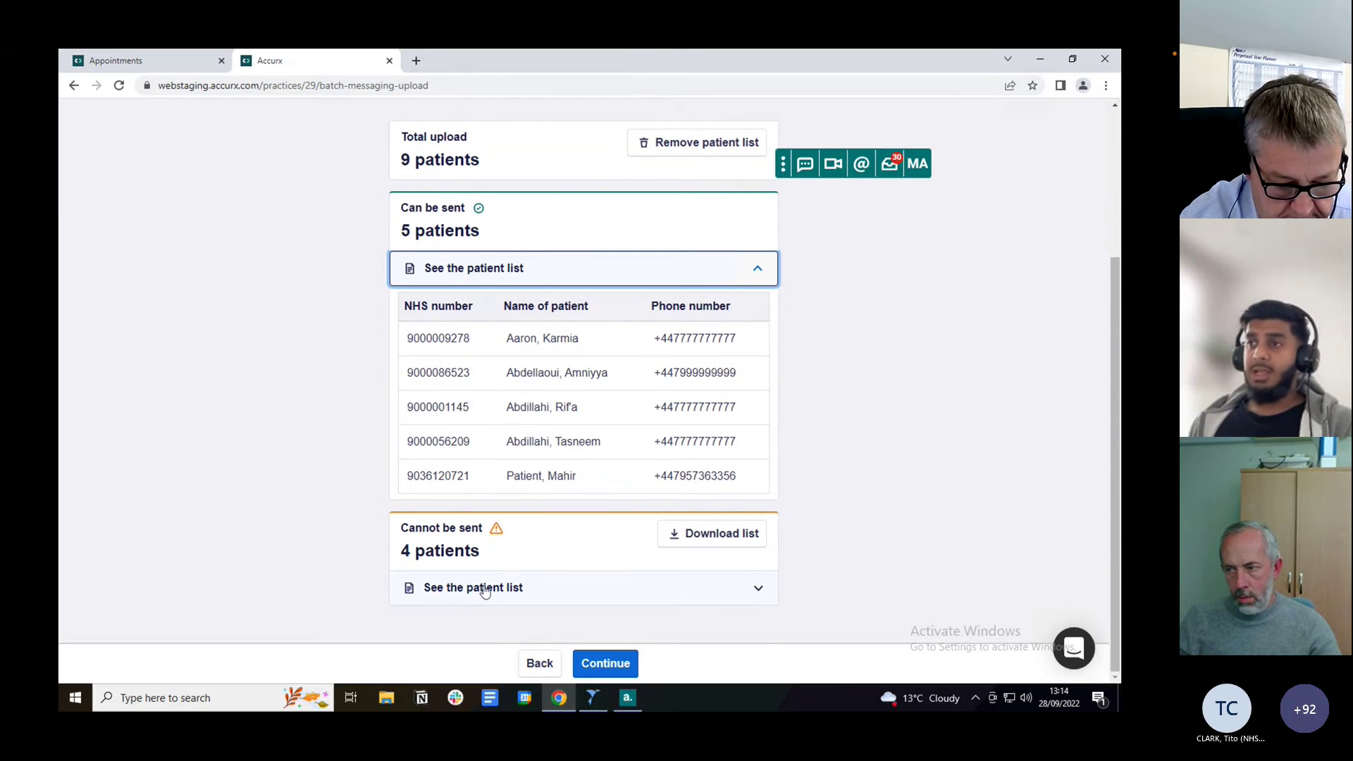
Review the patients who cannot be sent the message and send the Self-Book batch to the valid patients.
left_click(513, 590)
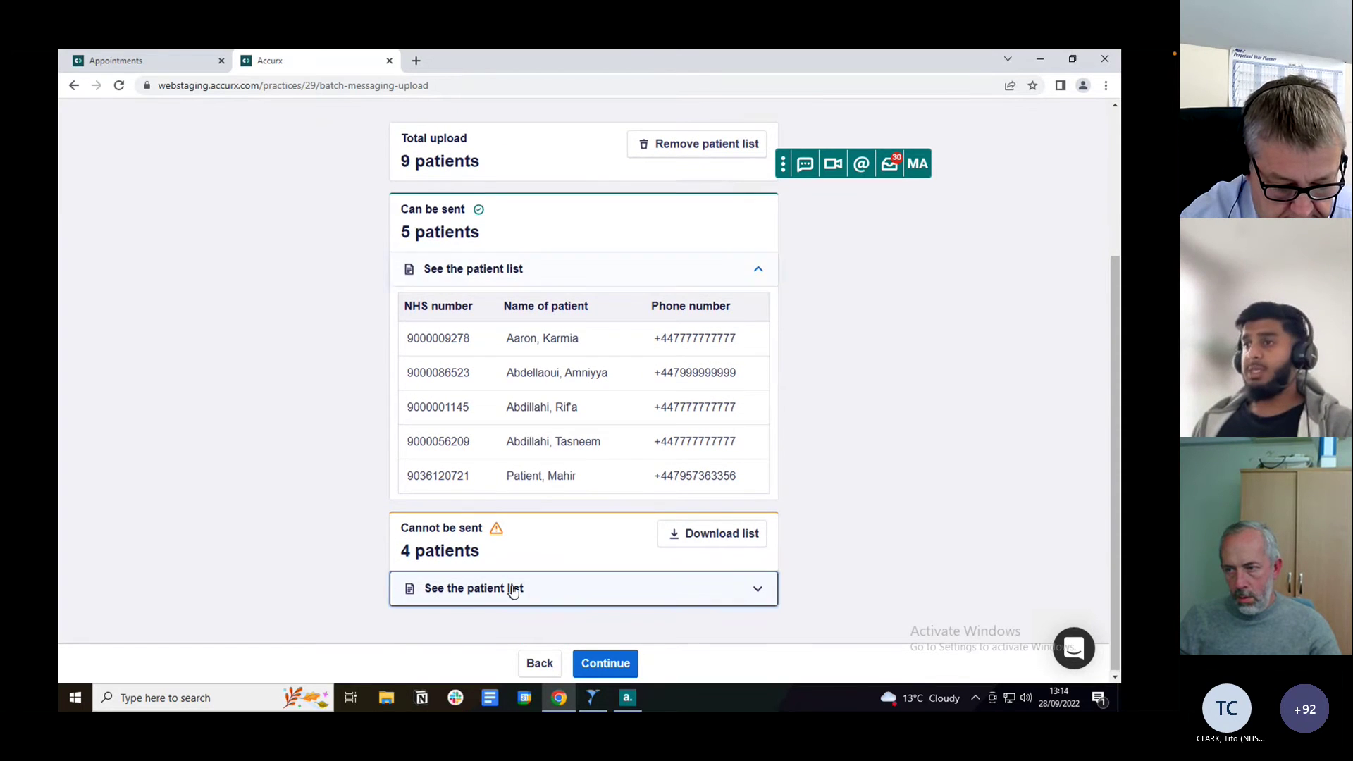
scroll(513, 591, "down", 2)
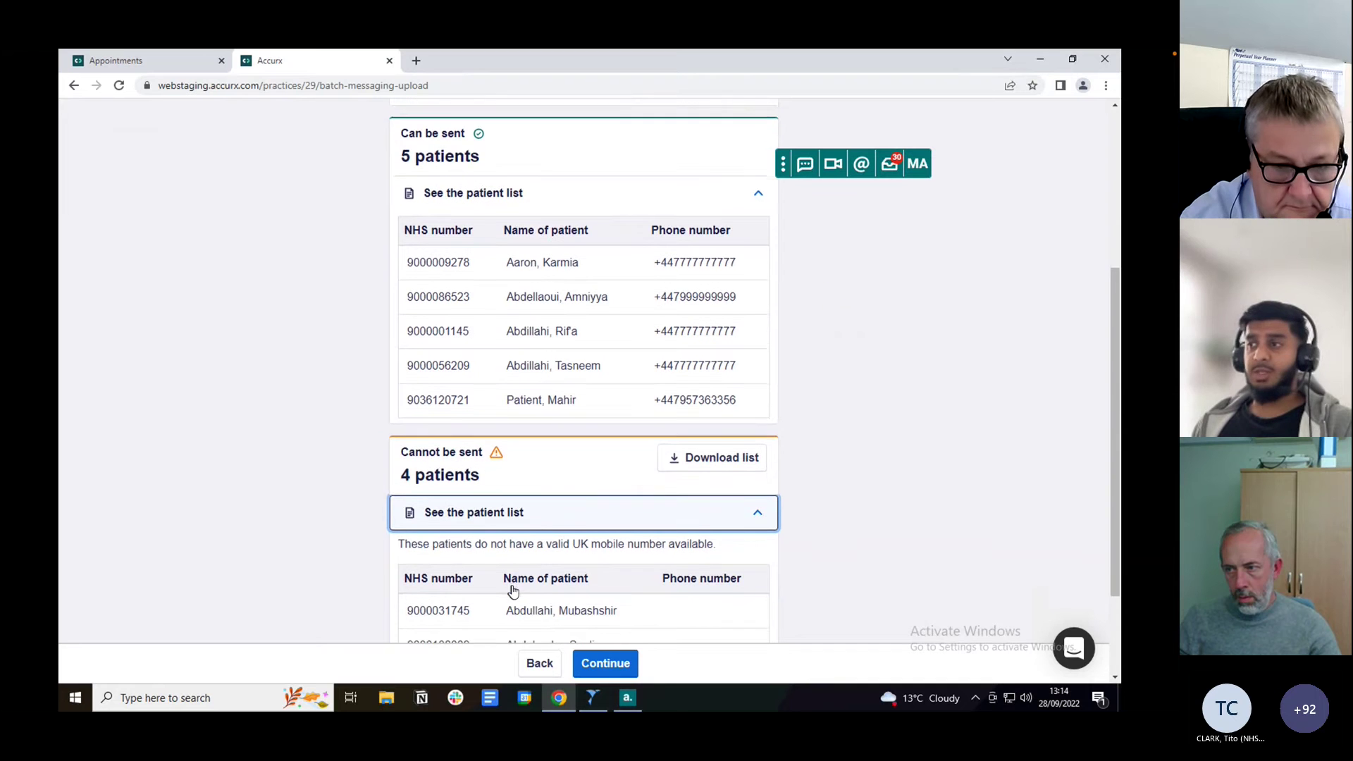
scroll(513, 591, "down", 3)
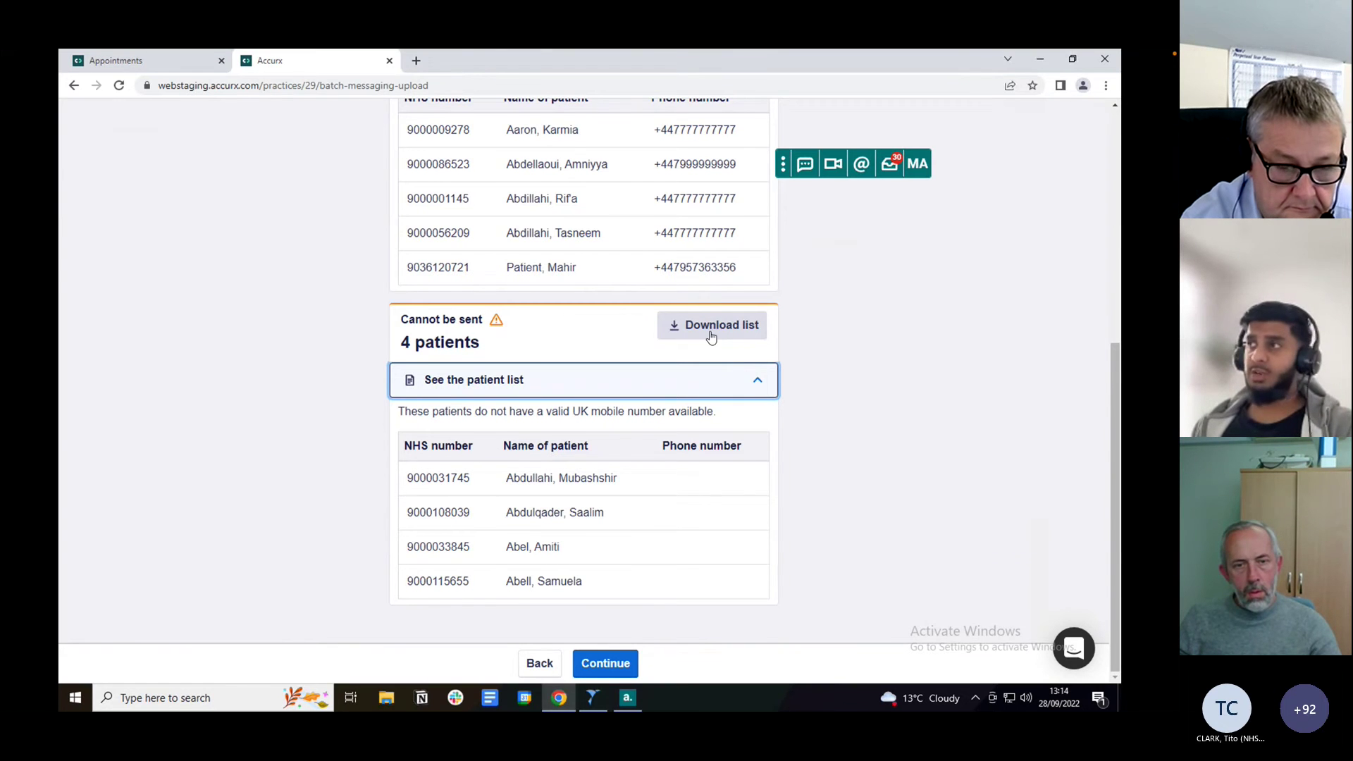
scroll(698, 356, "up", 1)
scroll(698, 355, "up", 3)
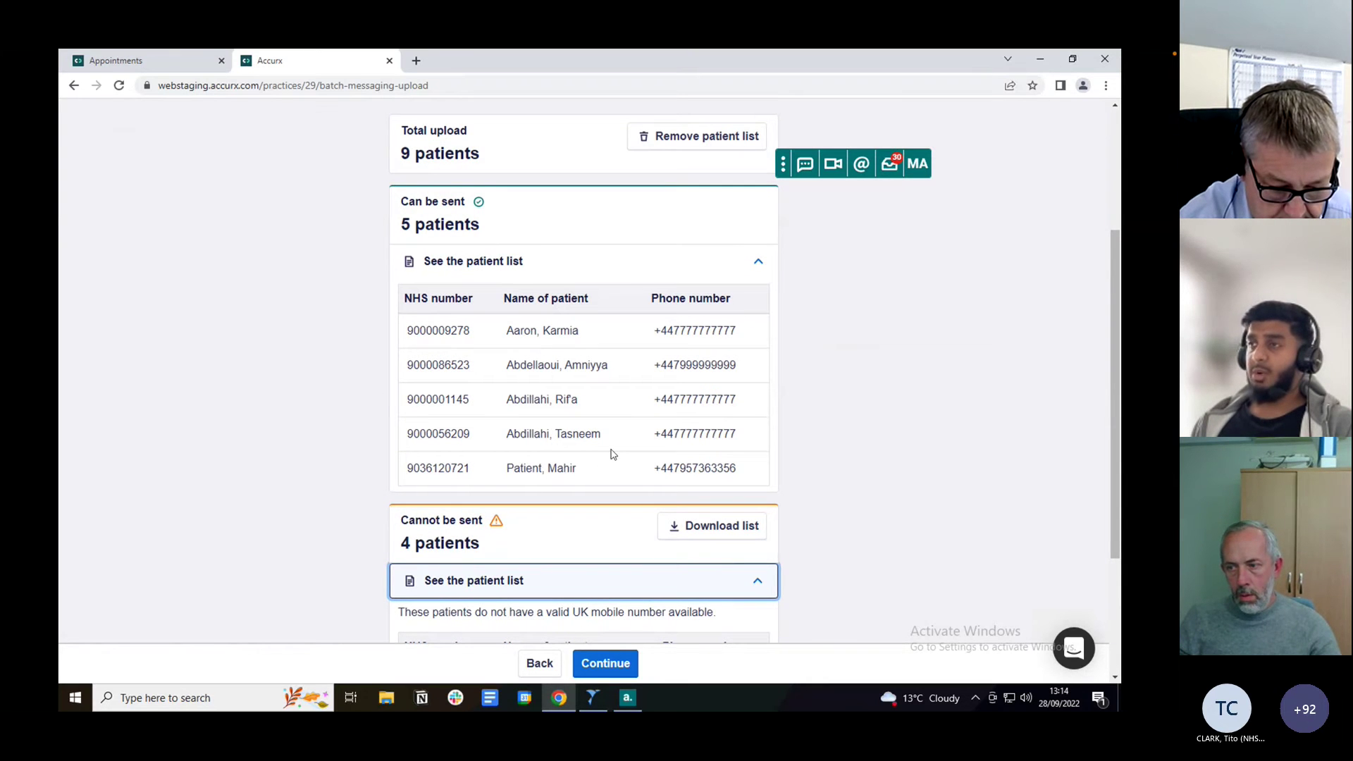
left_click(606, 663)
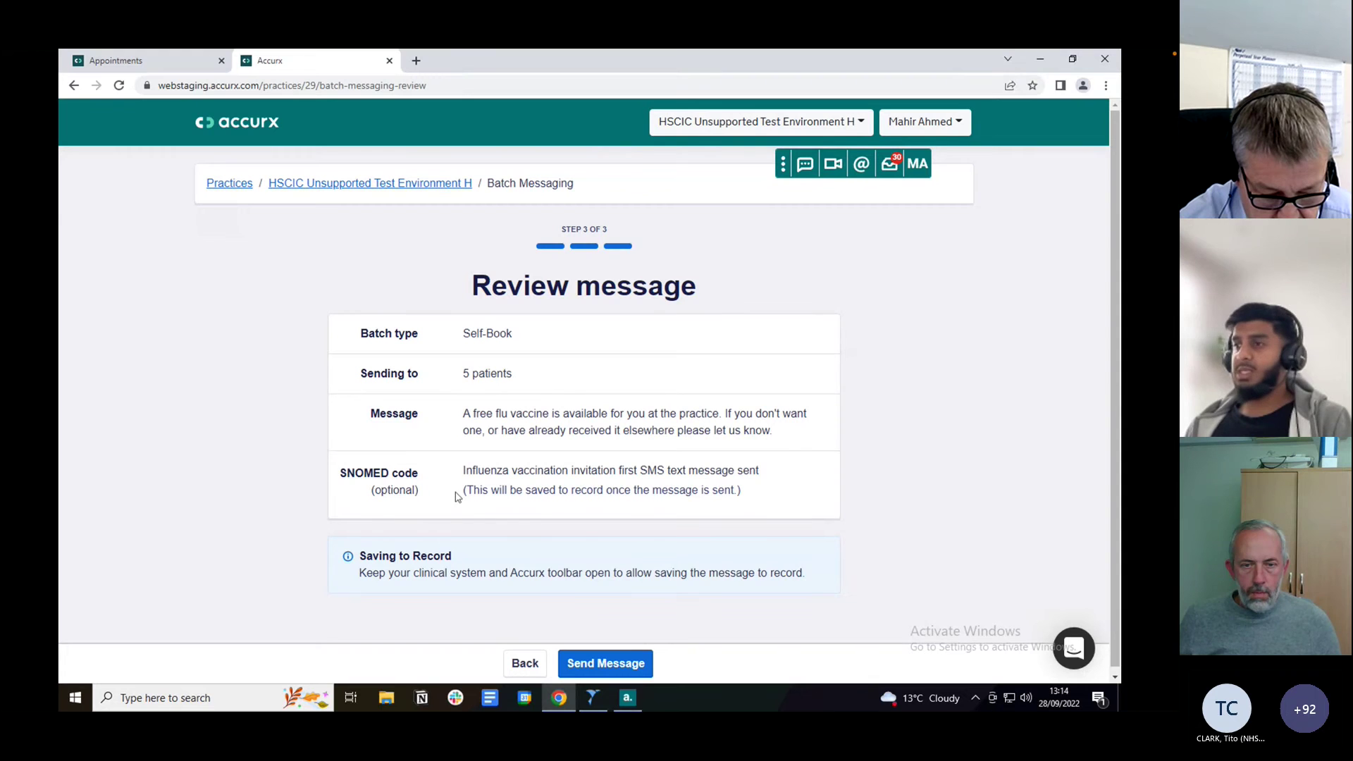
left_click(615, 669)
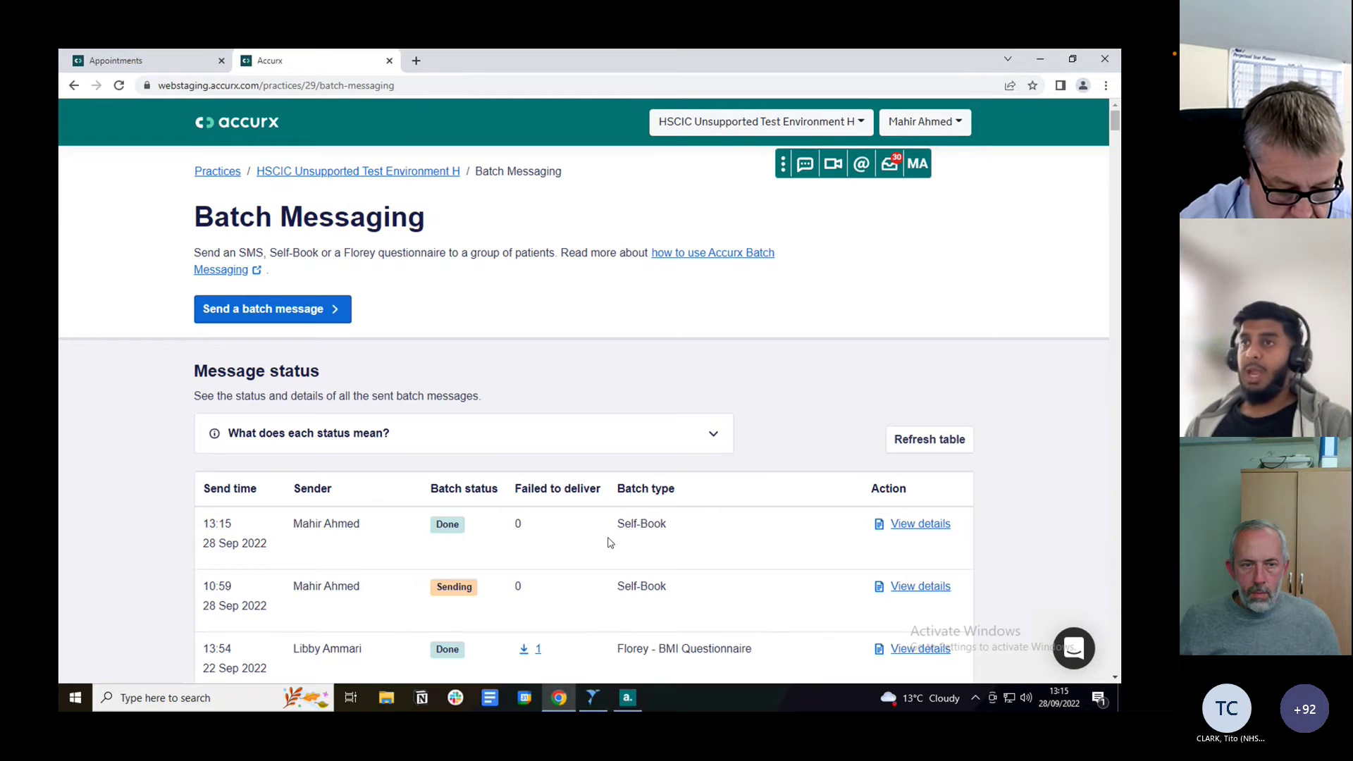
Examine the details of the newly sent Self-Book batch, including its delivery and save-to-record status, and close them.
scroll(610, 543, "down", 2)
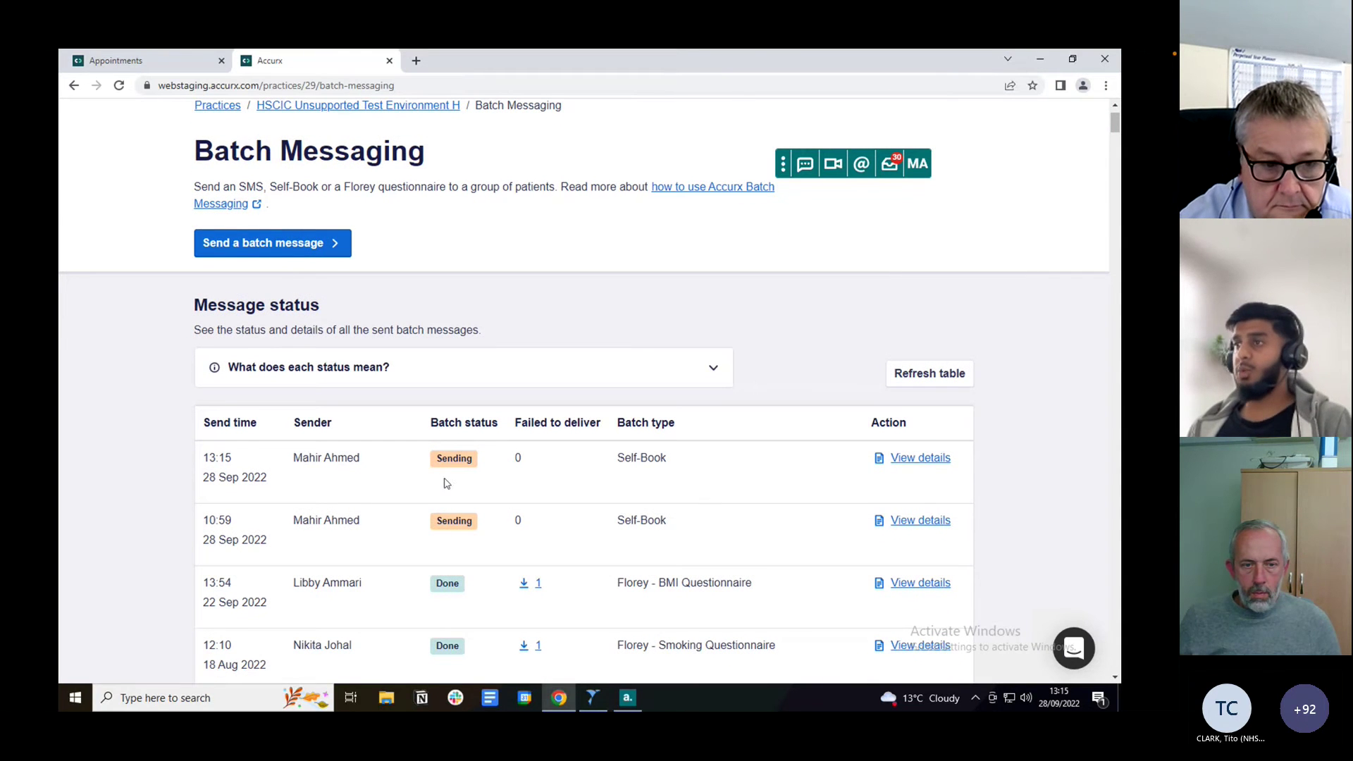
scroll(562, 496, "down", 1)
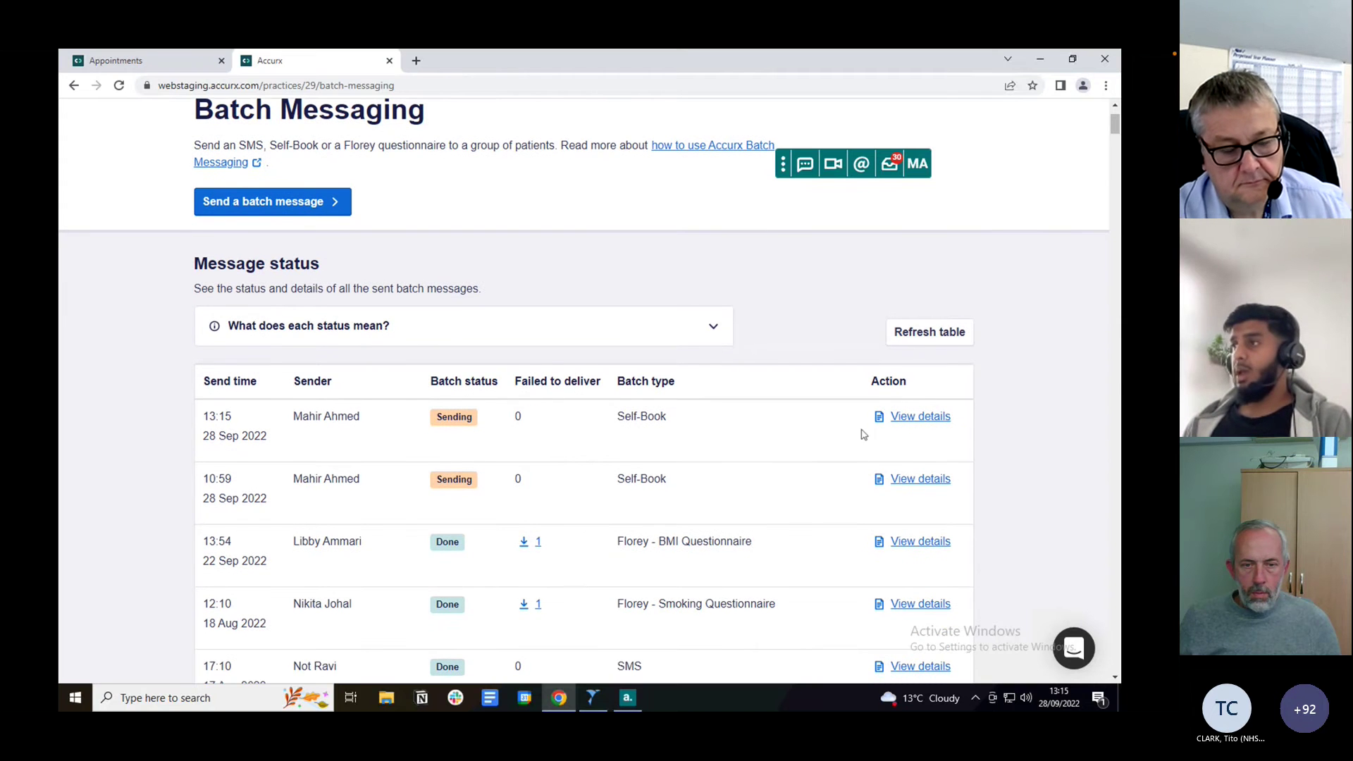
left_click(923, 417)
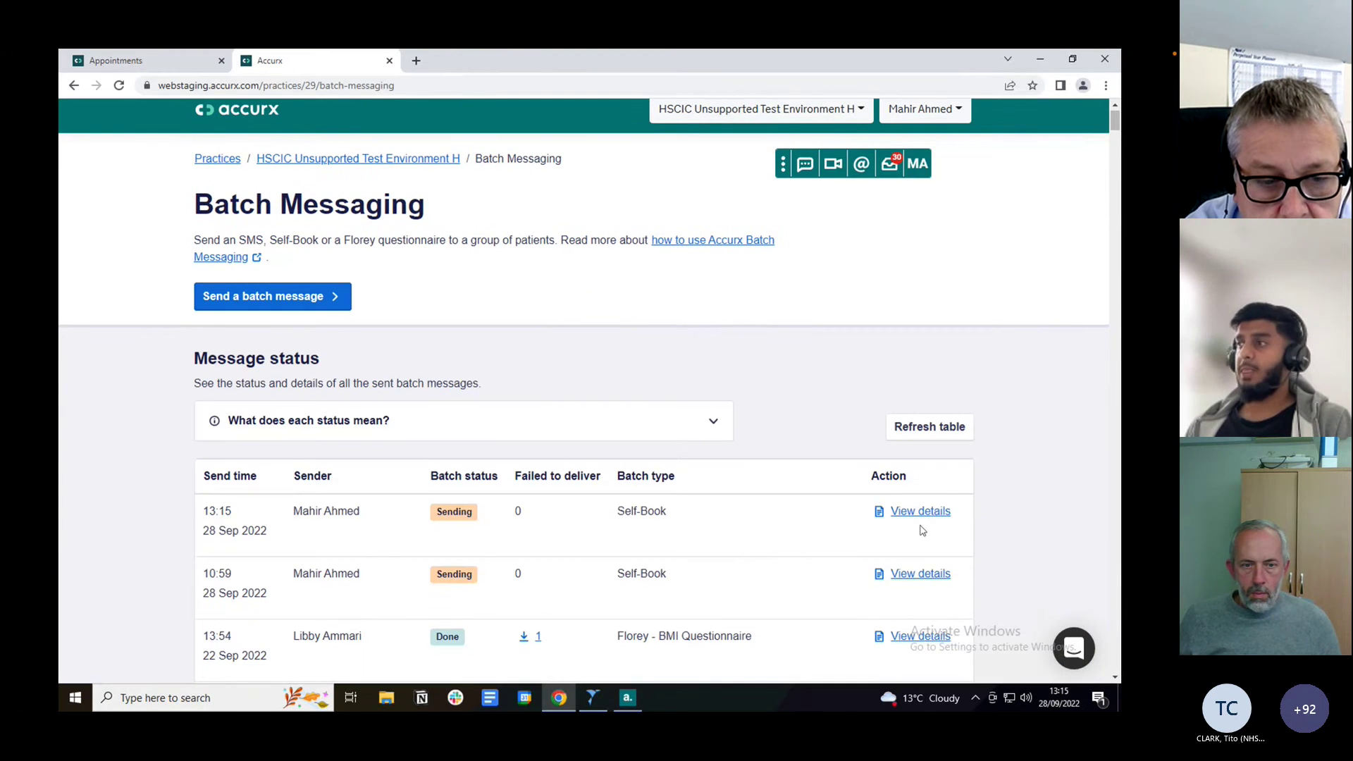
left_click(881, 510)
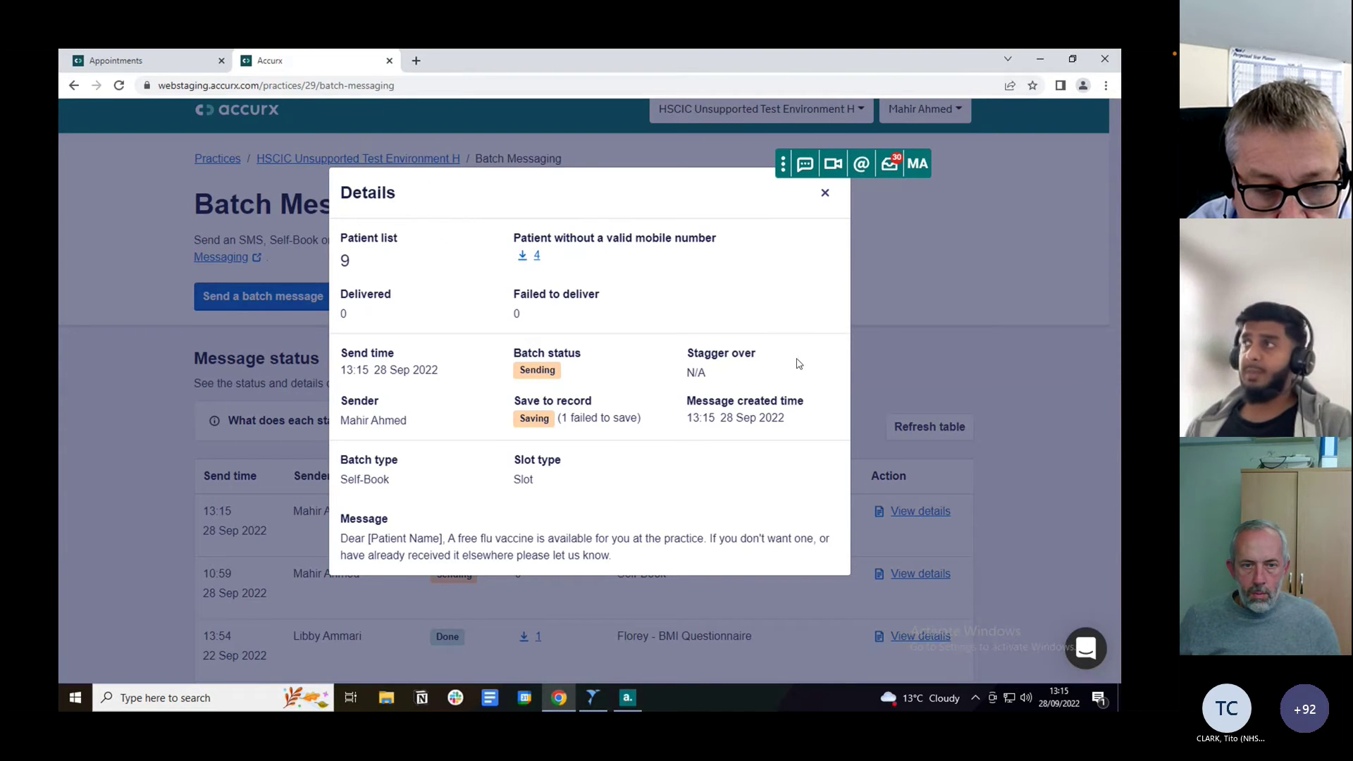
left_click(825, 195)
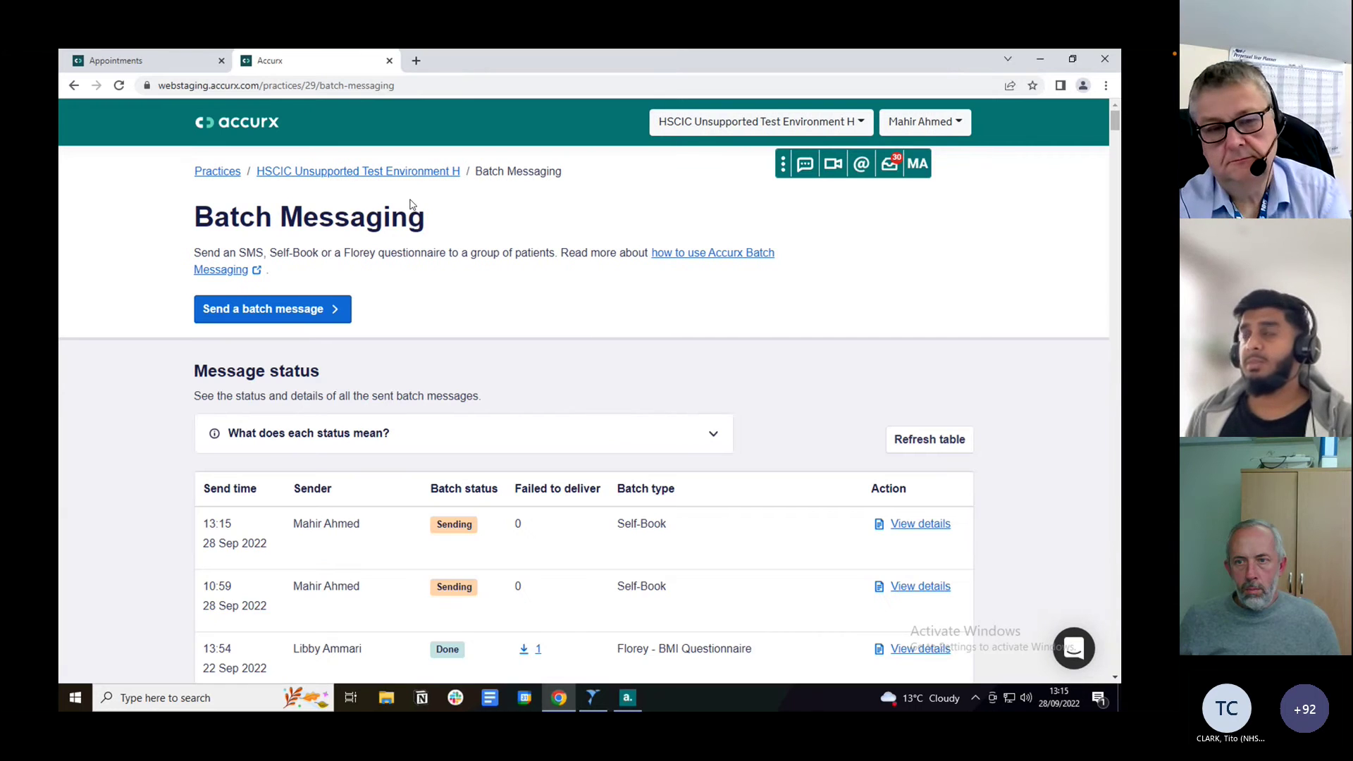
Switch to the patient's appointment booking page and confirm identity with the patient's date of birth.
left_click(178, 67)
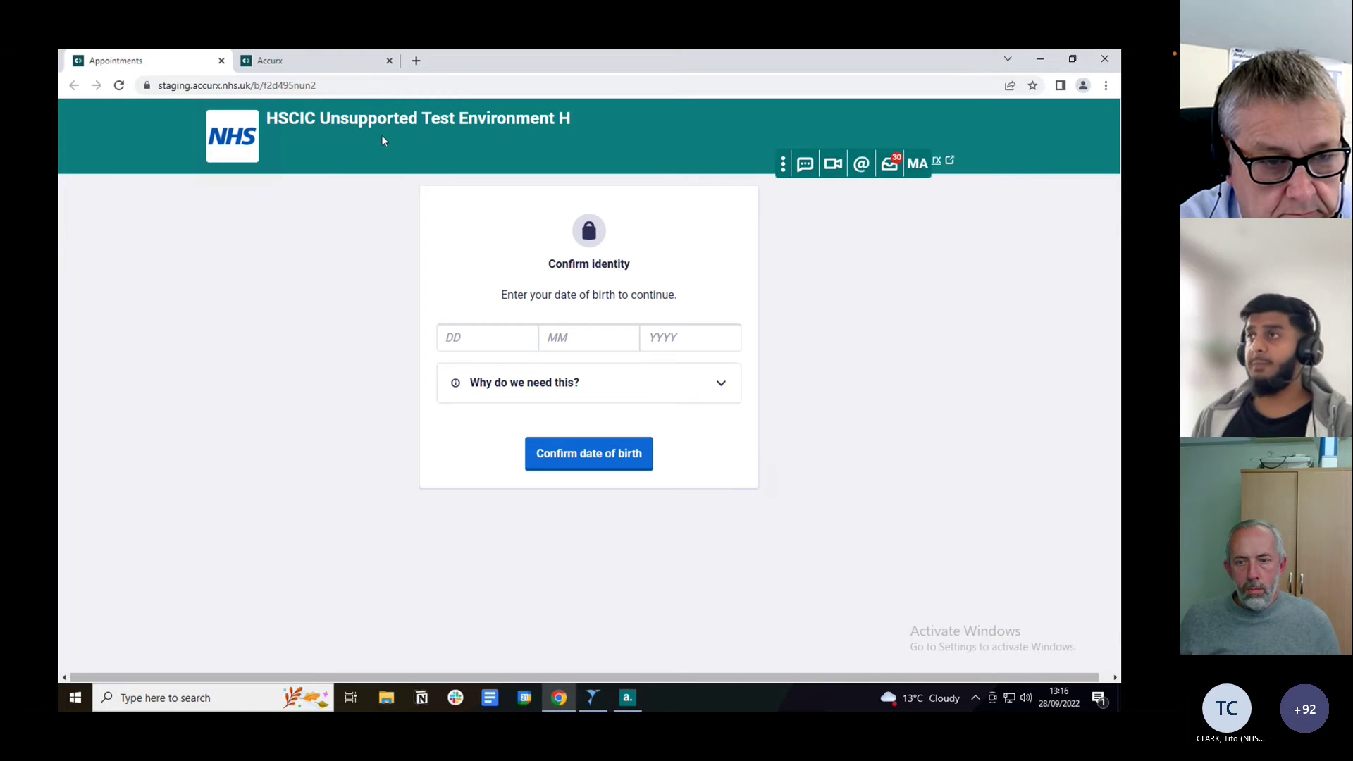
left_click(478, 344)
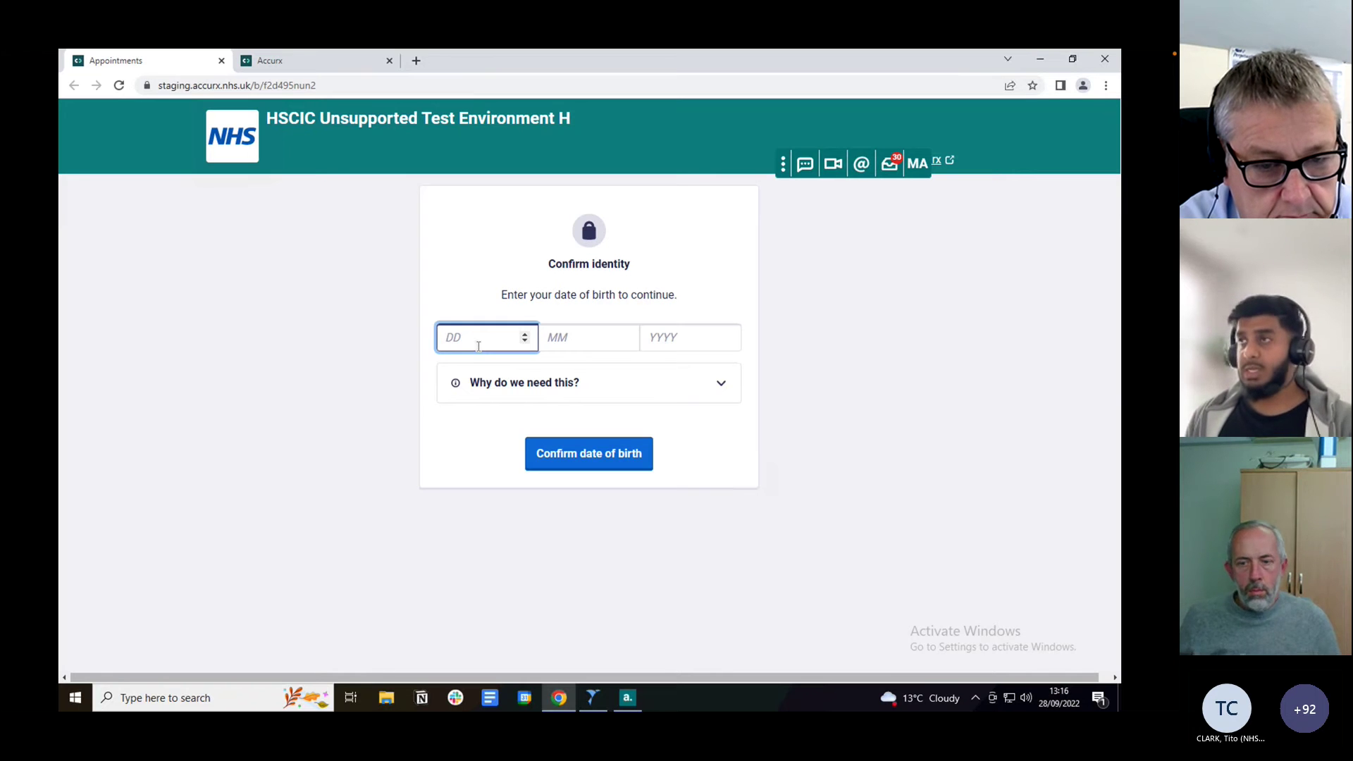
type("01")
key("Tab")
type("01")
key("Tab")
type("1990")
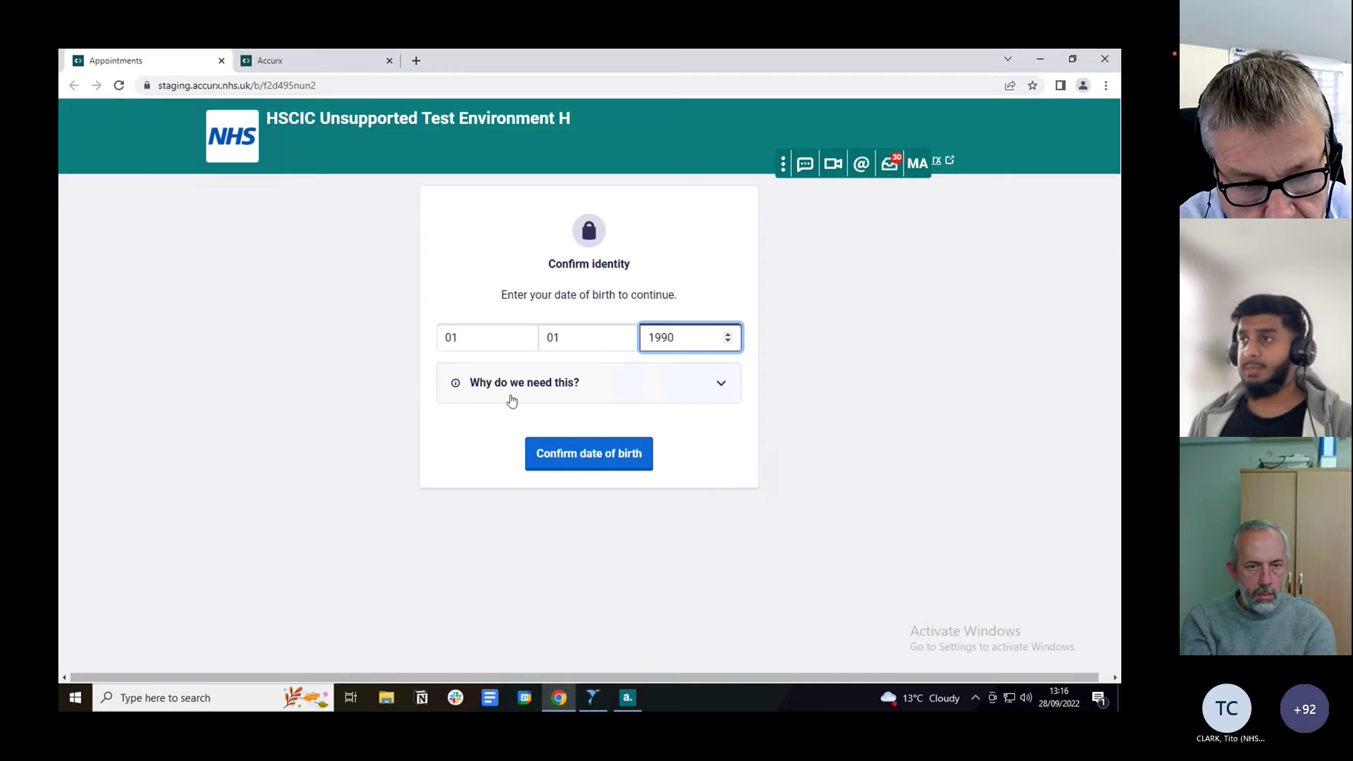
left_click(580, 459)
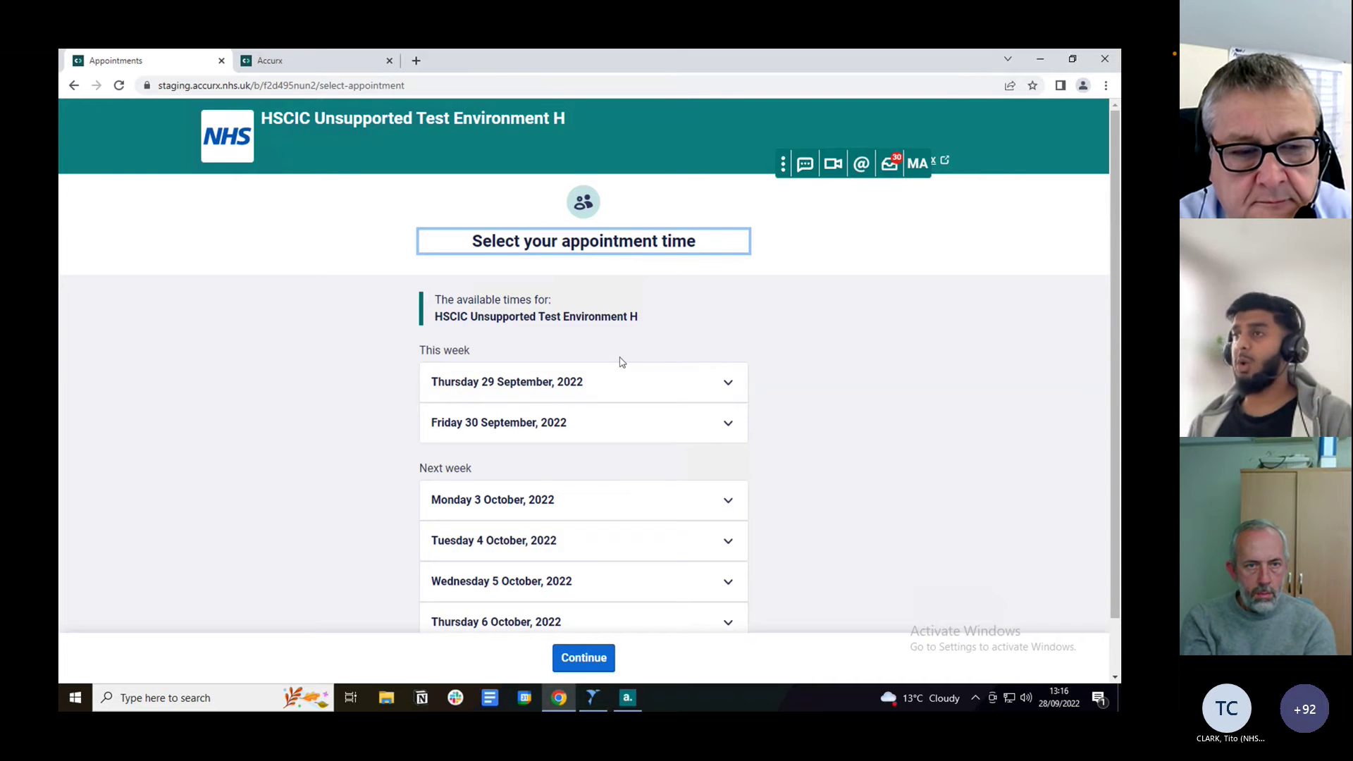
Select the 9:00am slot on Thursday 29 September, 2022 and confirm the in-person appointment.
scroll(595, 479, "down", 1)
scroll(596, 480, "down", 2)
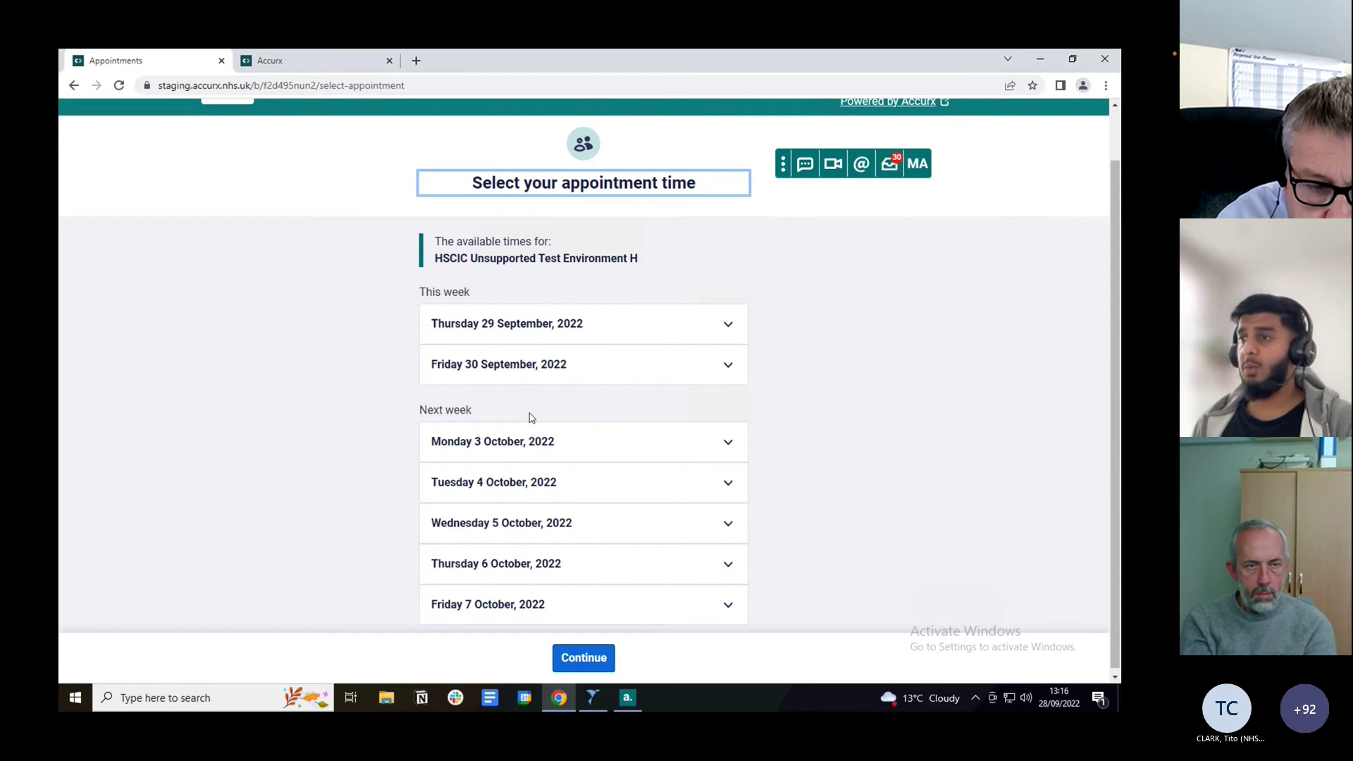
scroll(532, 418, "down", 1)
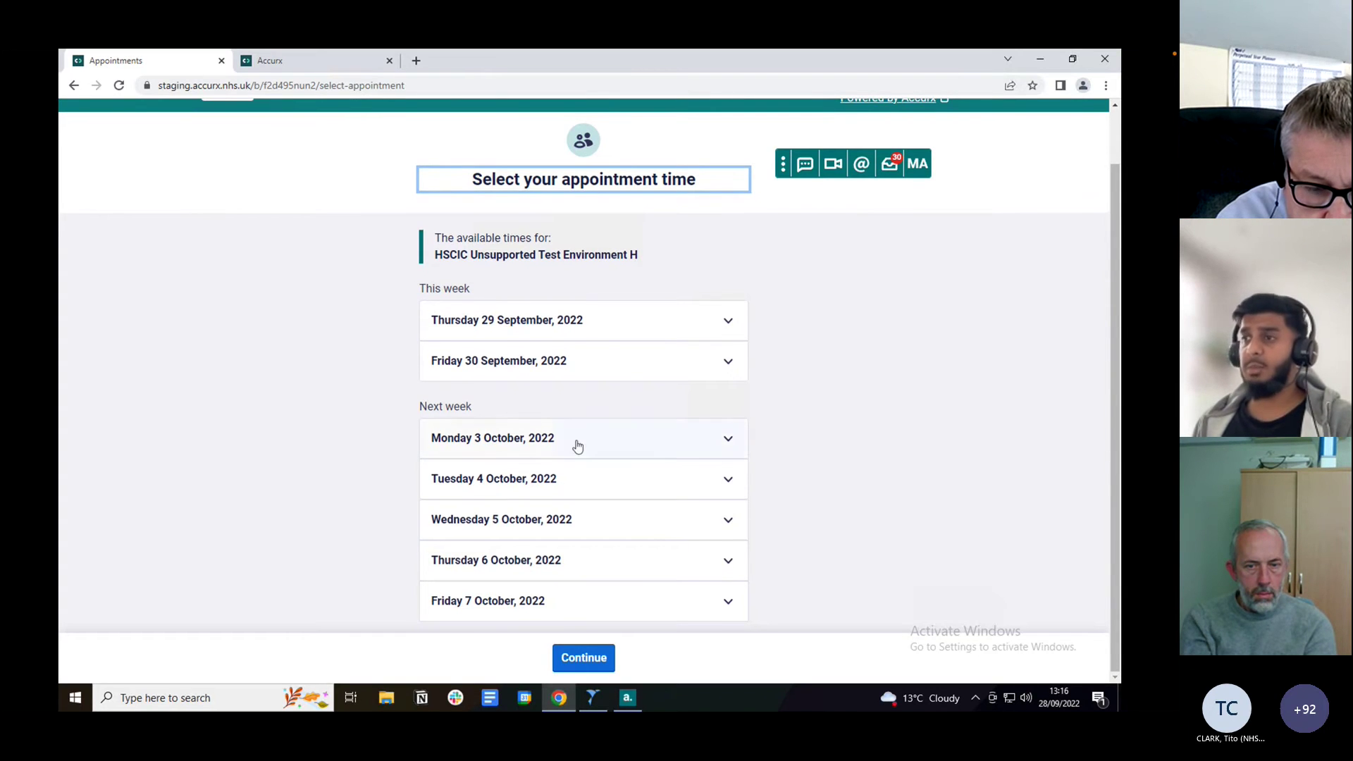
scroll(560, 396, "up", 1)
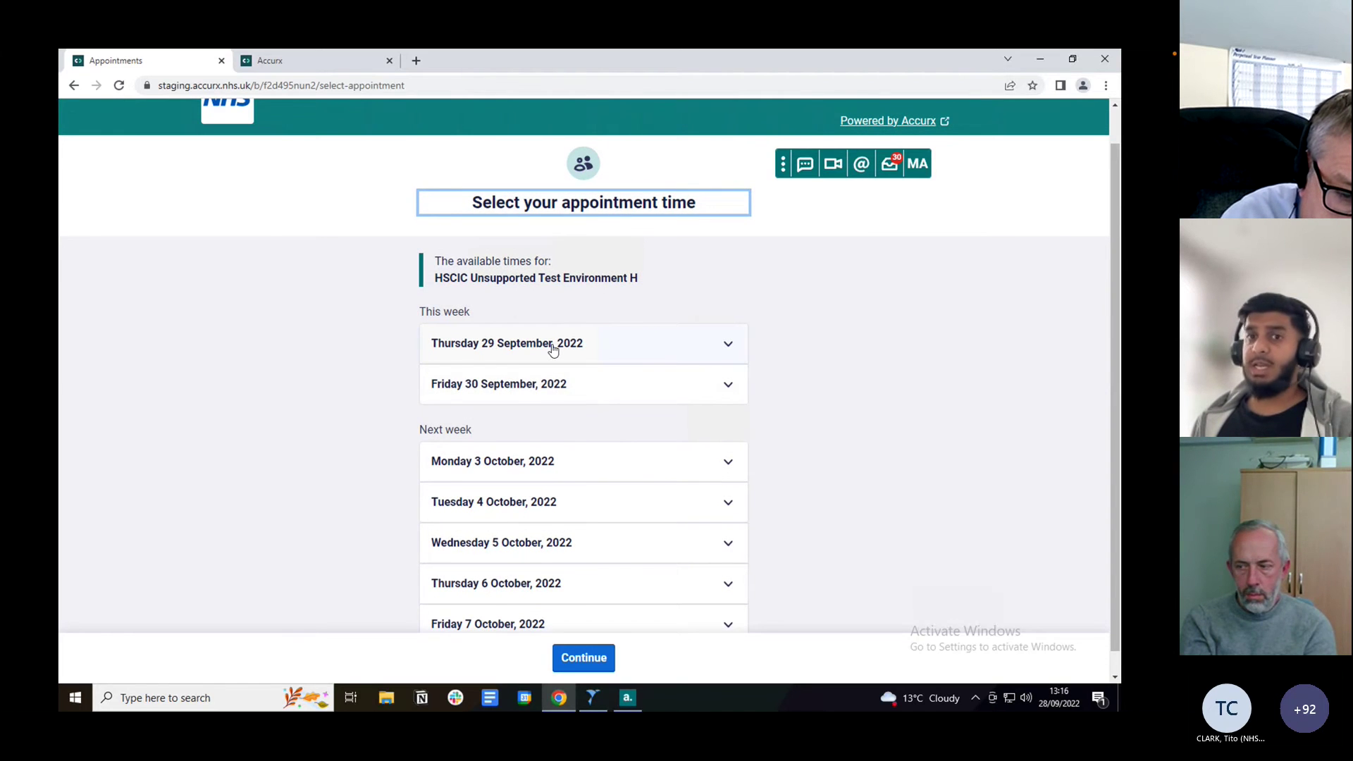
left_click(553, 350)
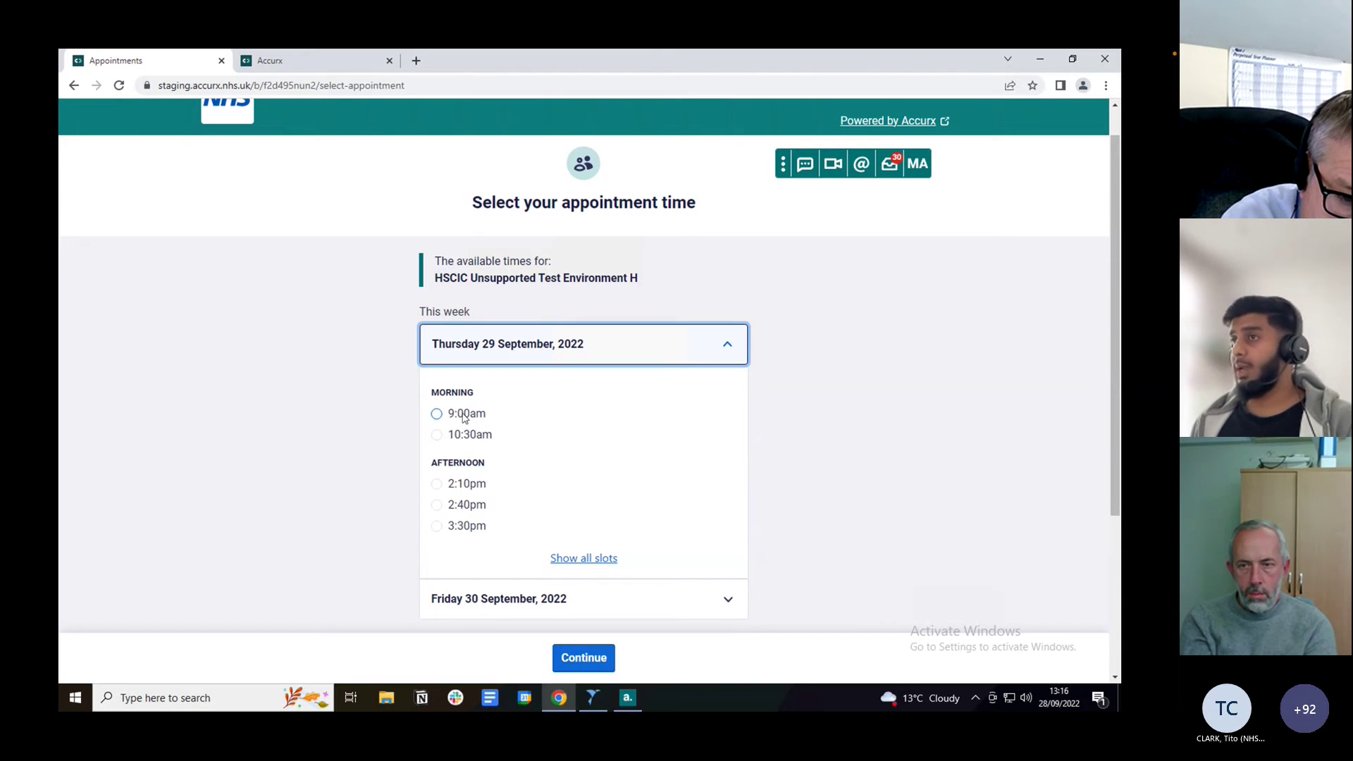
left_click(465, 419)
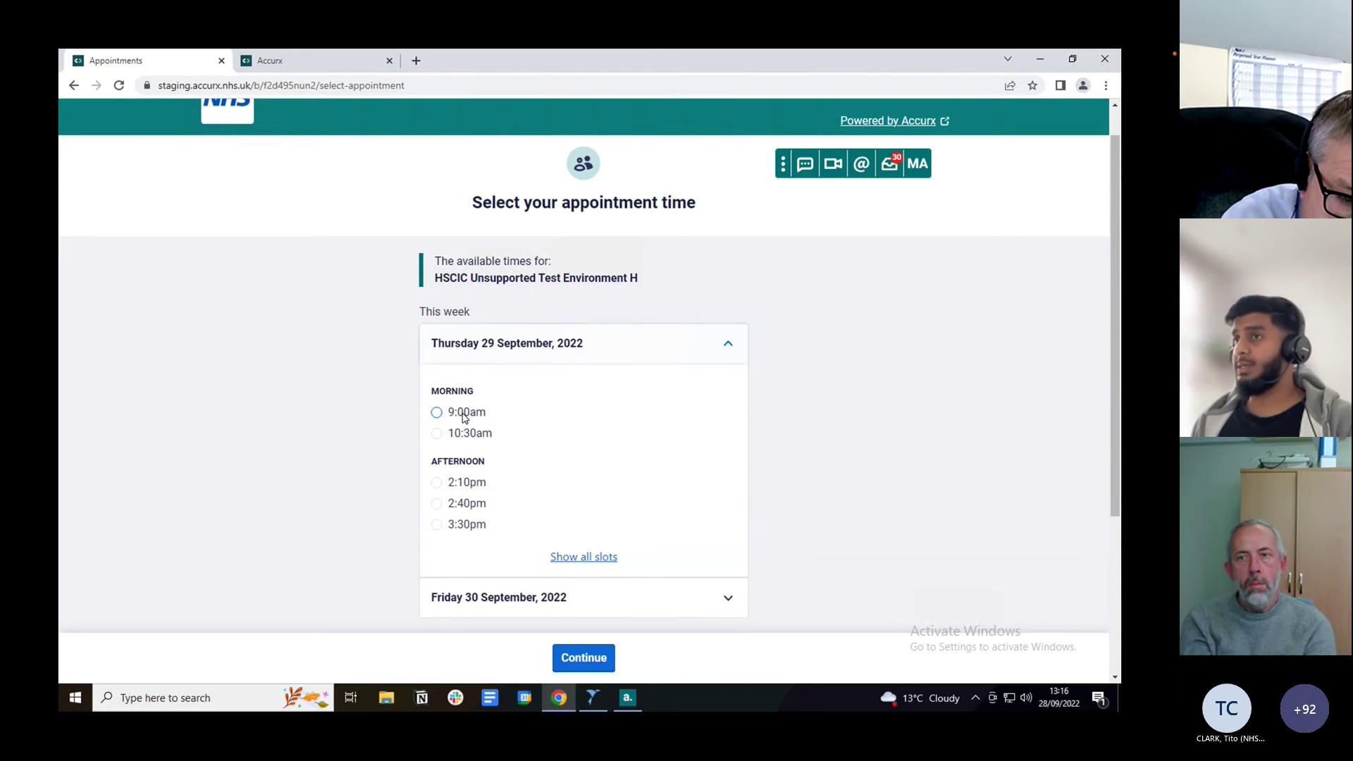
left_click(582, 659)
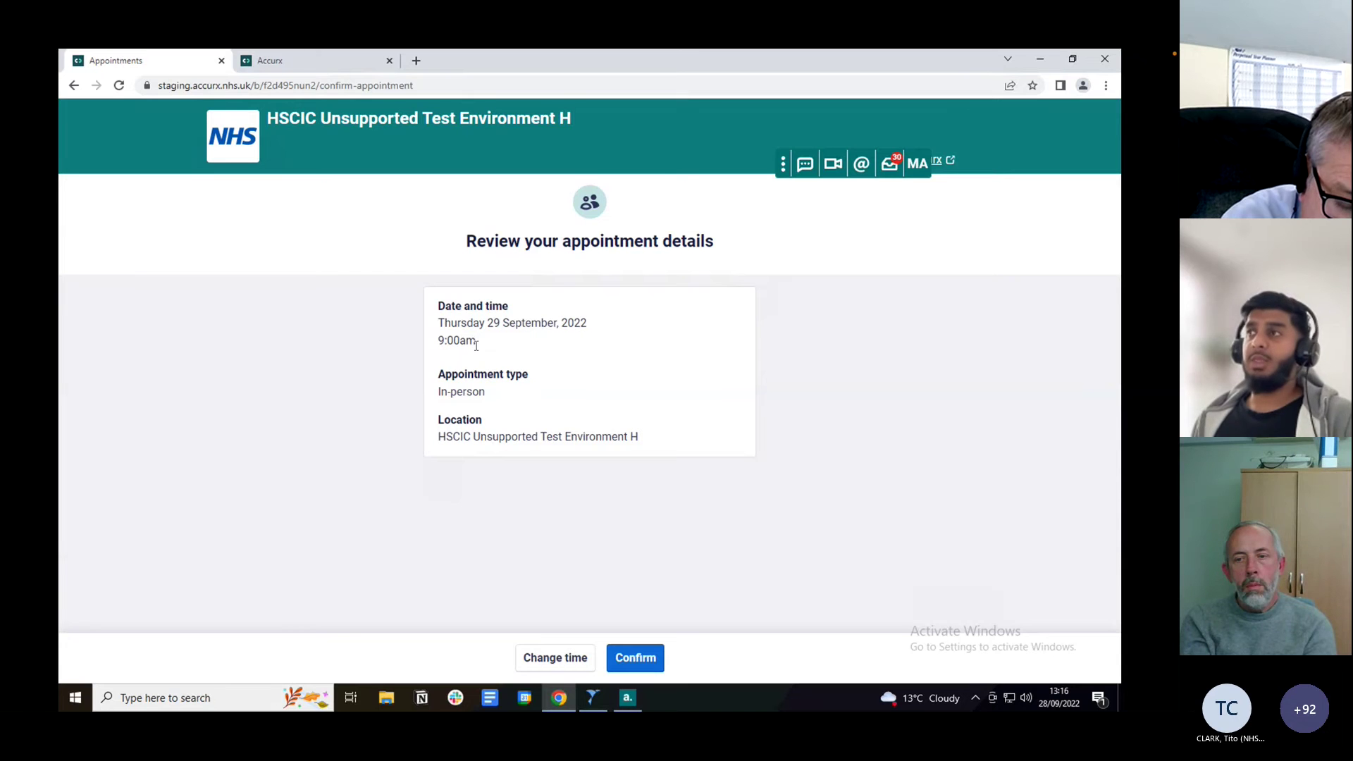
left_click(635, 665)
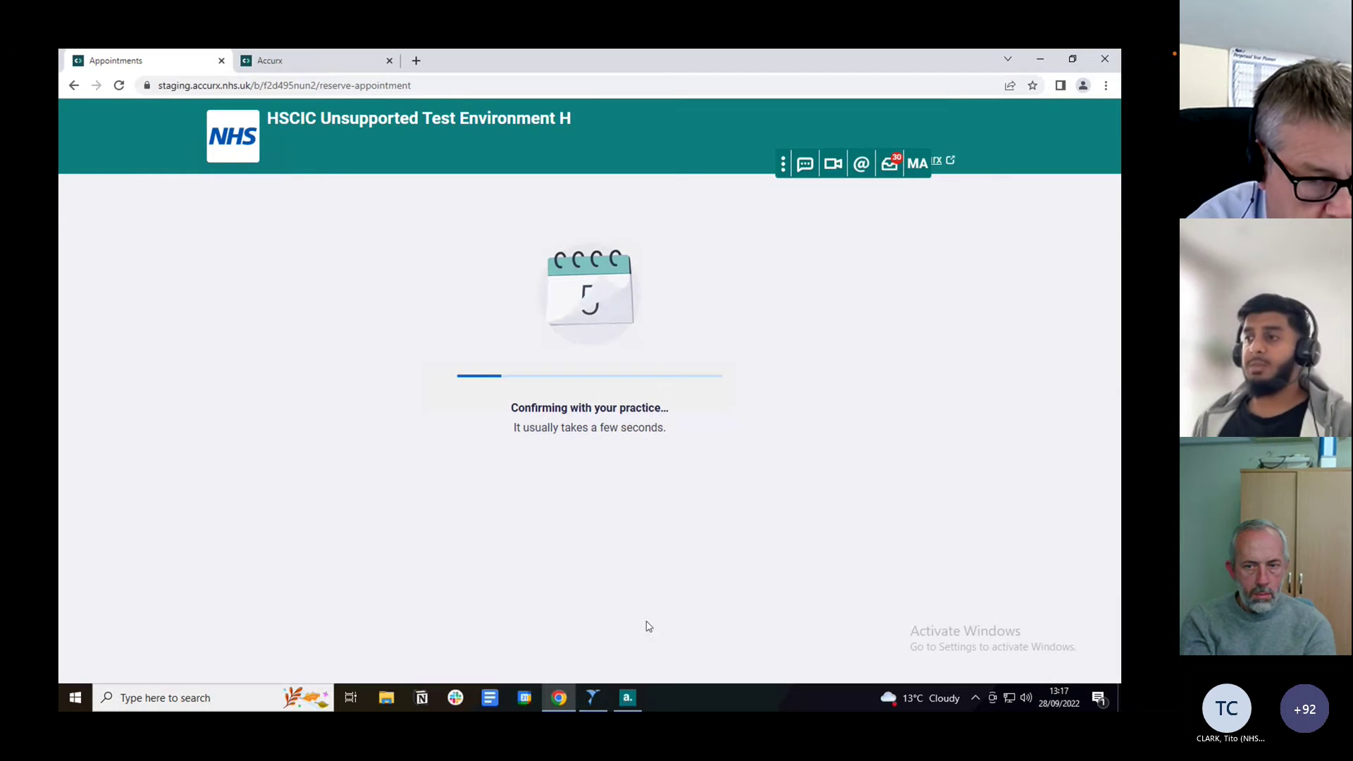
Switch to SystmOne and examine the appointment ledger's slots for Thursday 29 September.
mouse_move(610, 698)
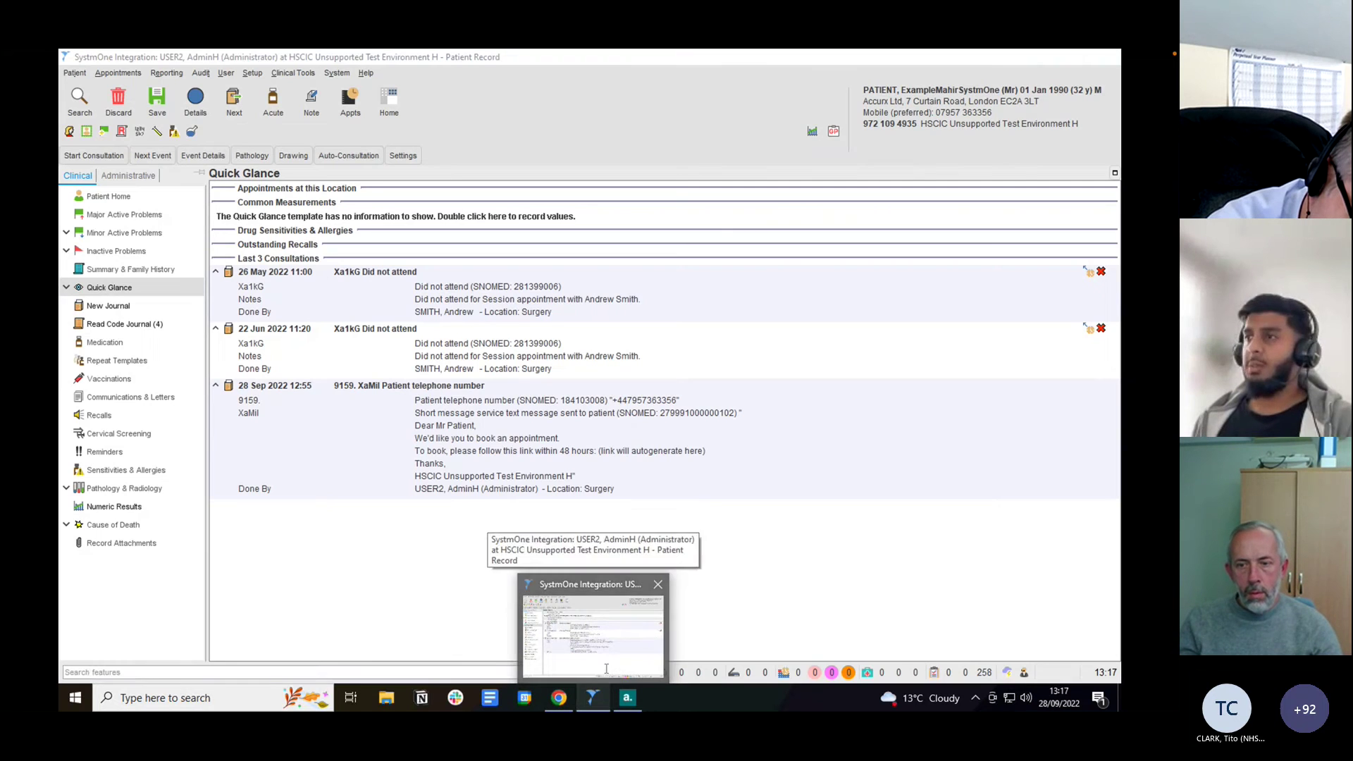
left_click(606, 668)
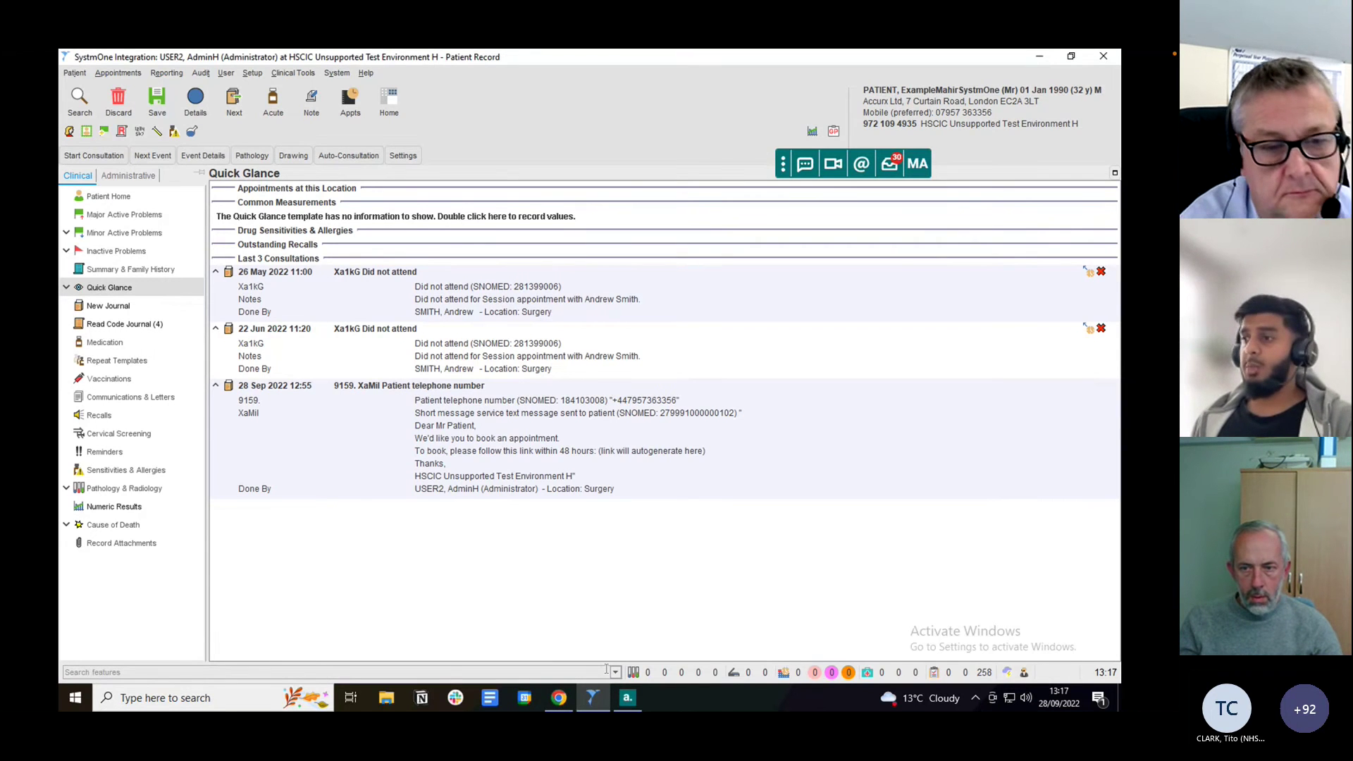
left_click(632, 701)
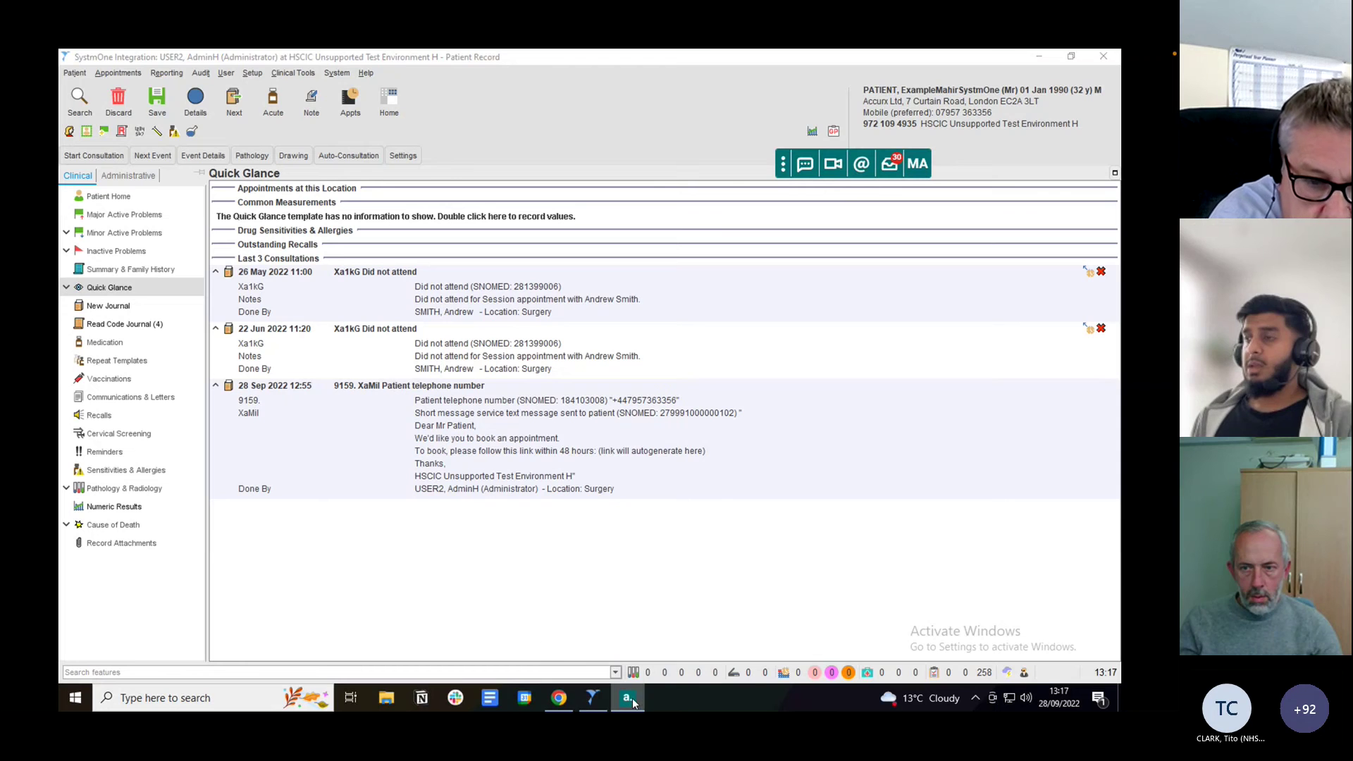
left_click(110, 75)
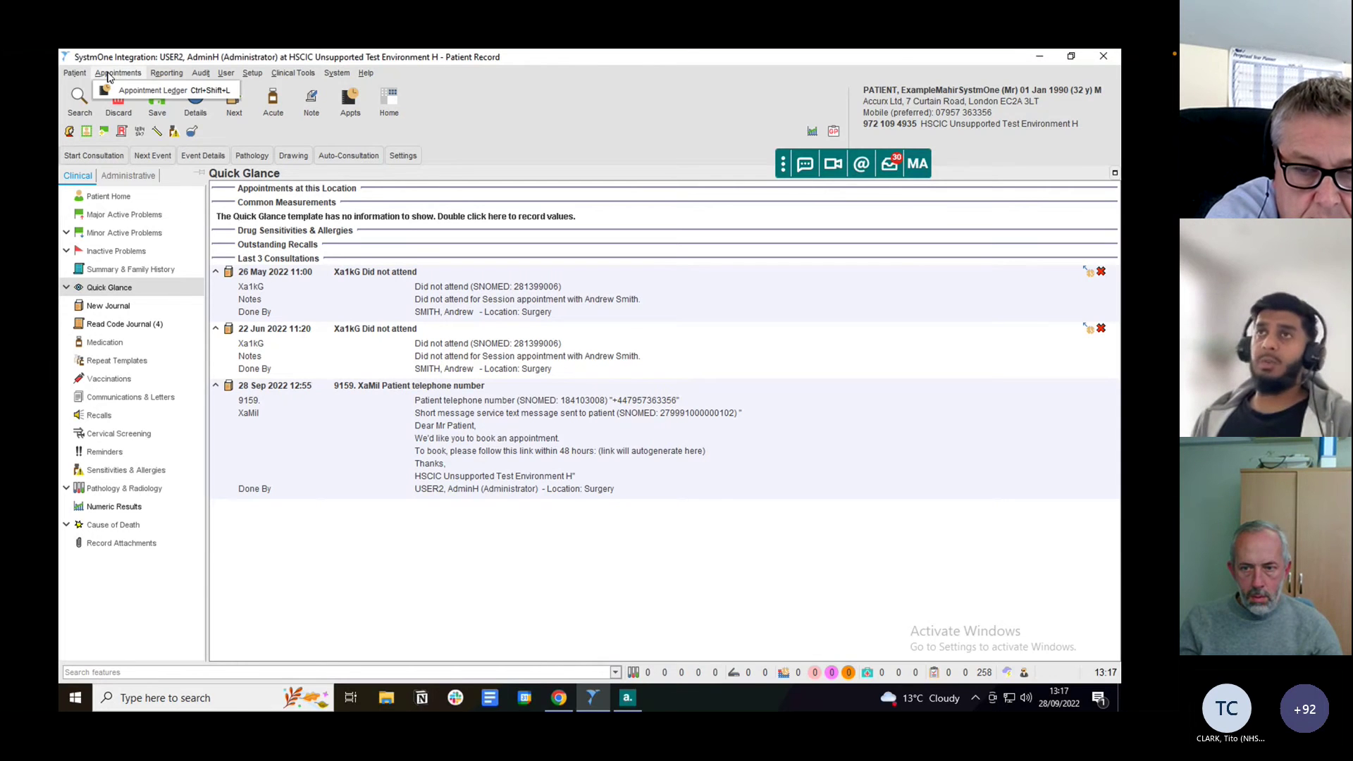
left_click(149, 92)
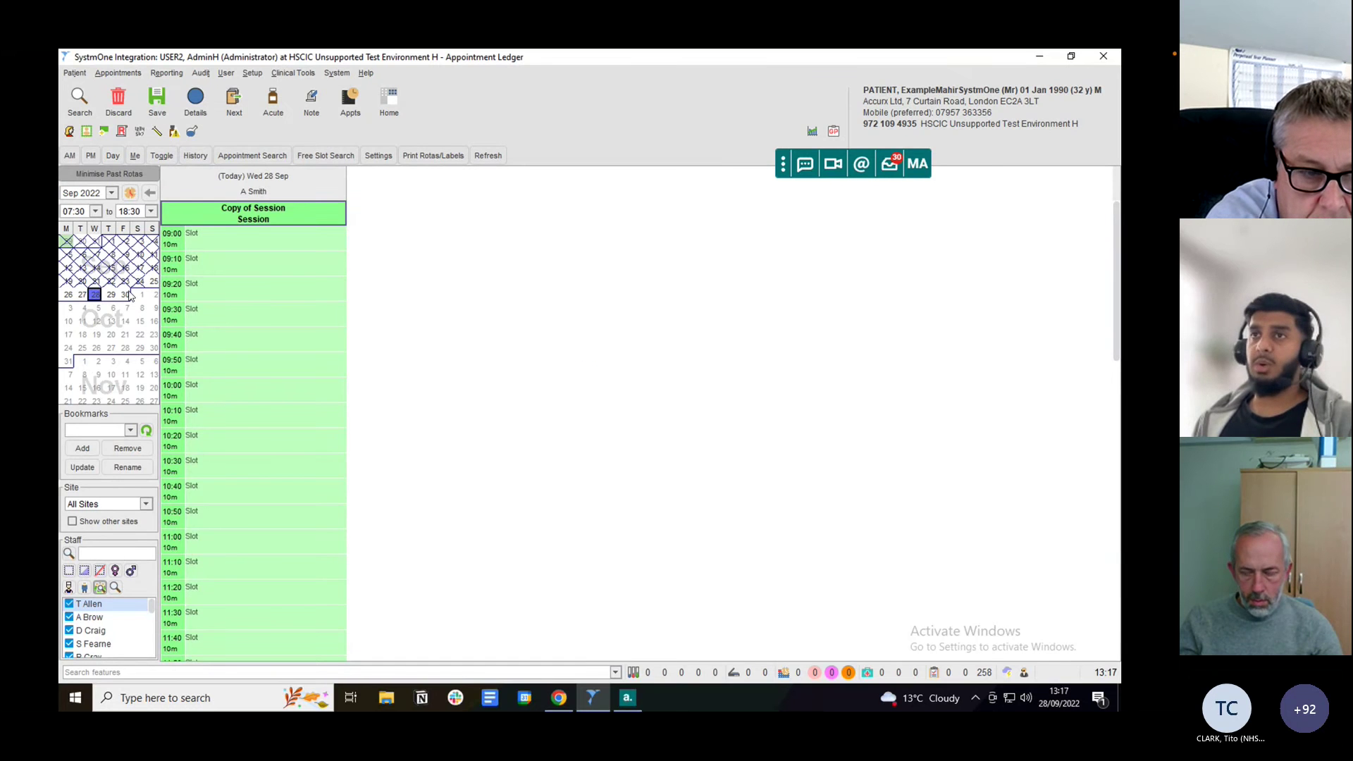
left_click(110, 294)
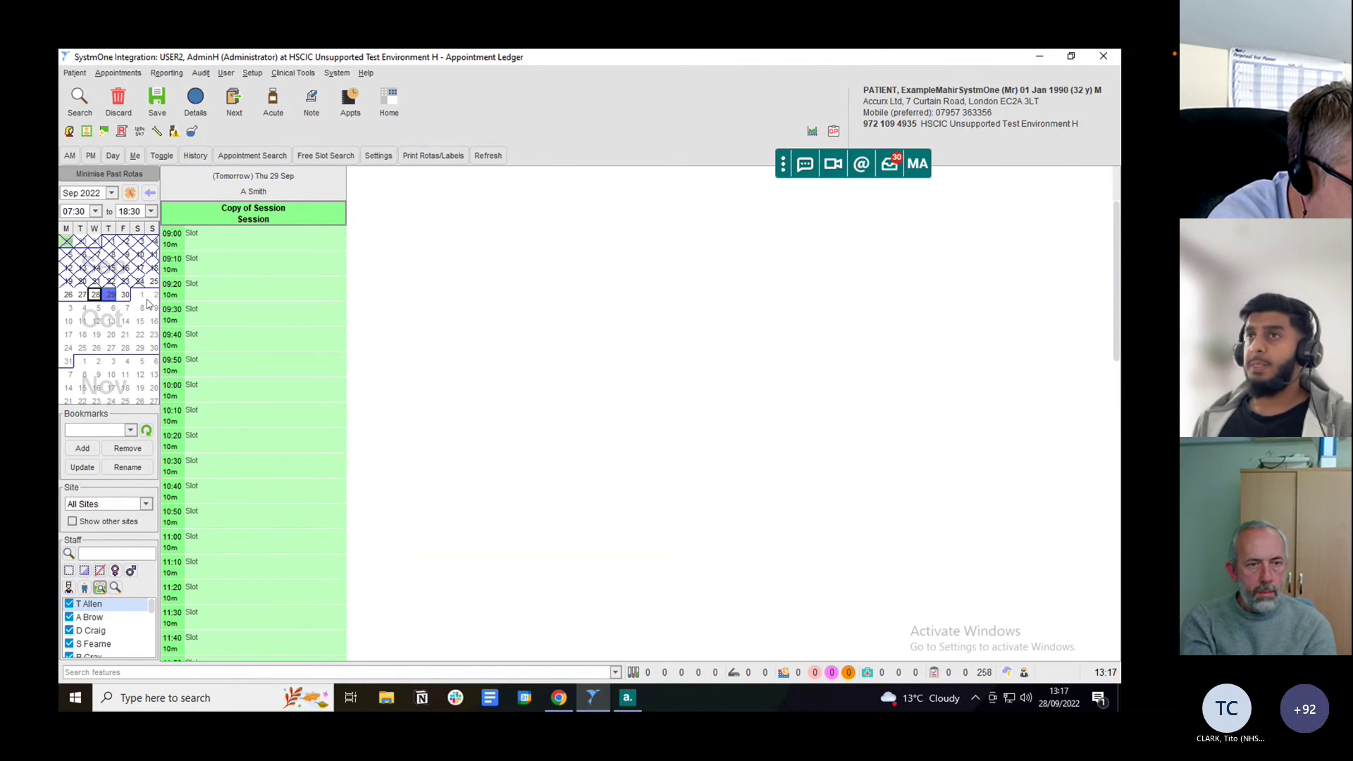
scroll(260, 277, "down", 10)
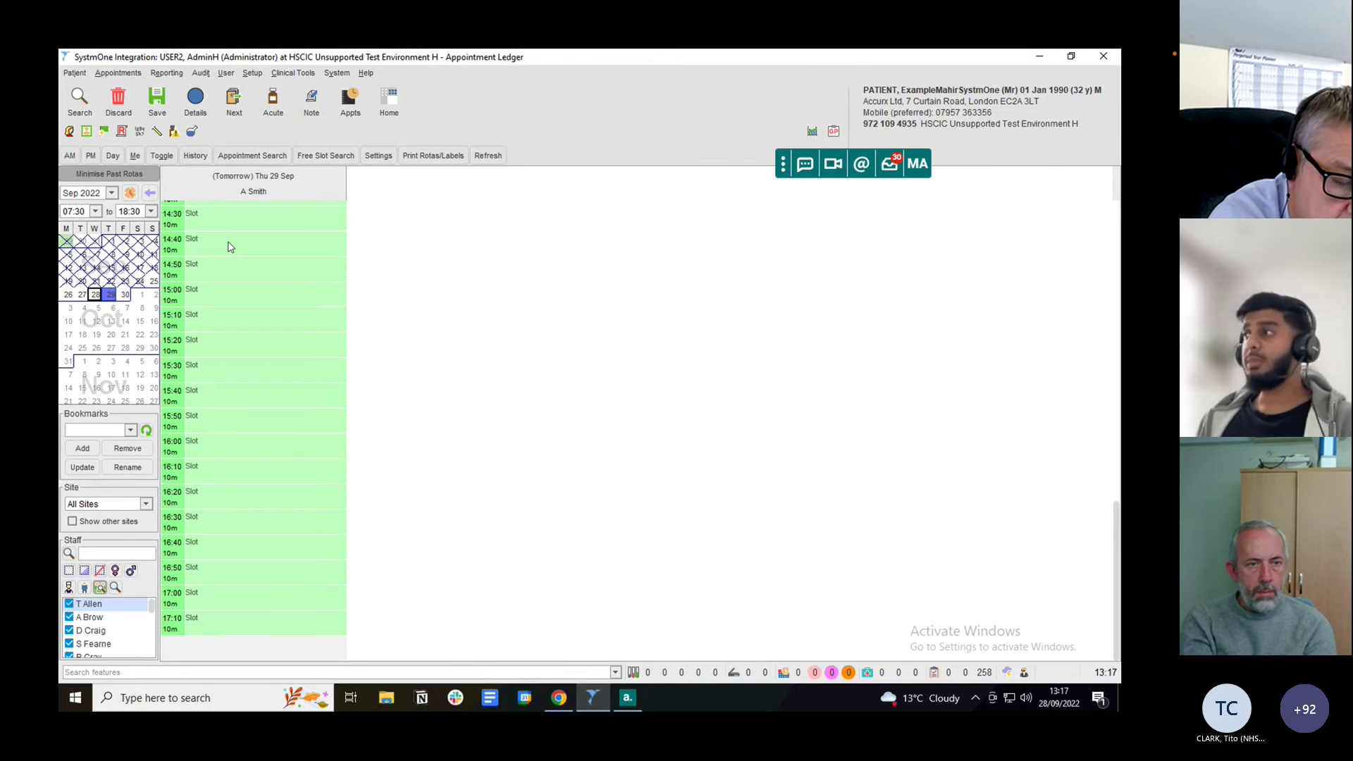
left_click_drag(1119, 517, 1118, 180)
scroll(1068, 199, "down", 5)
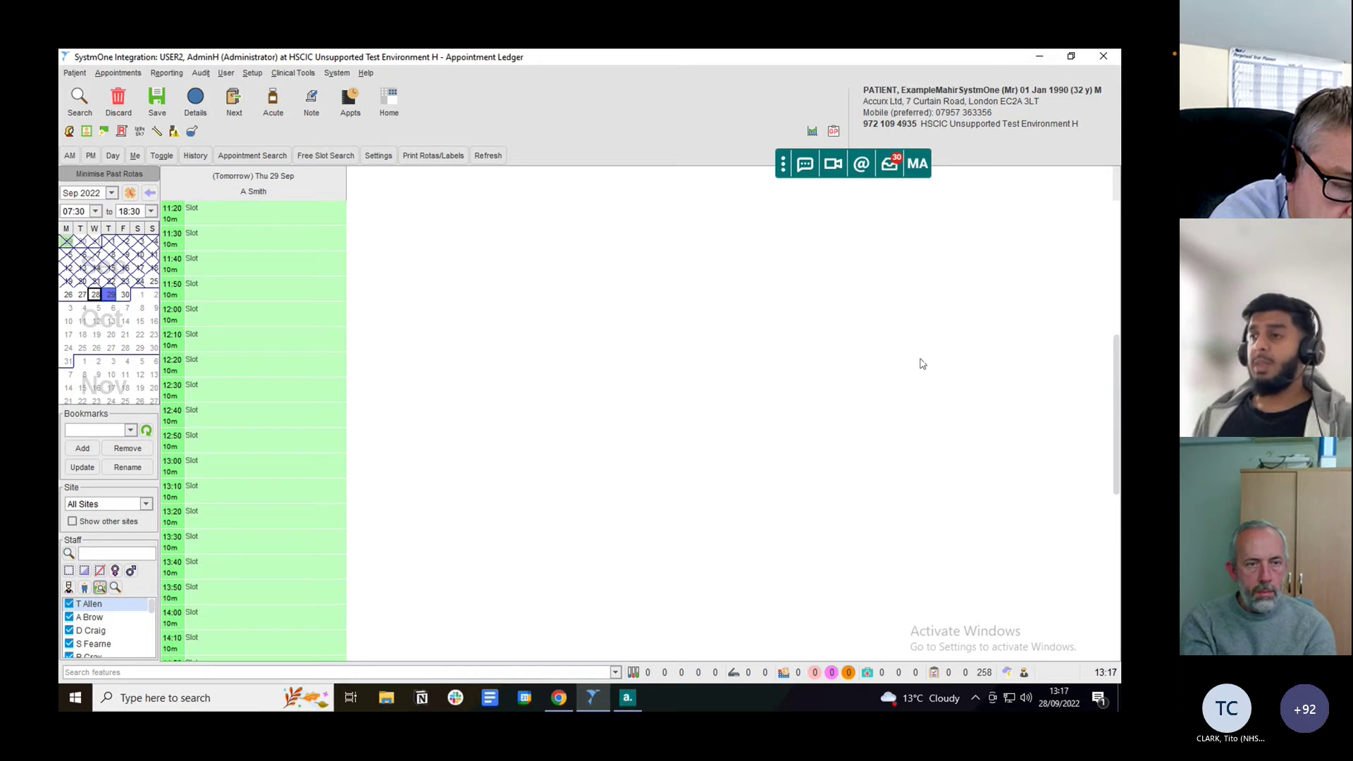
scroll(922, 365, "down", 5)
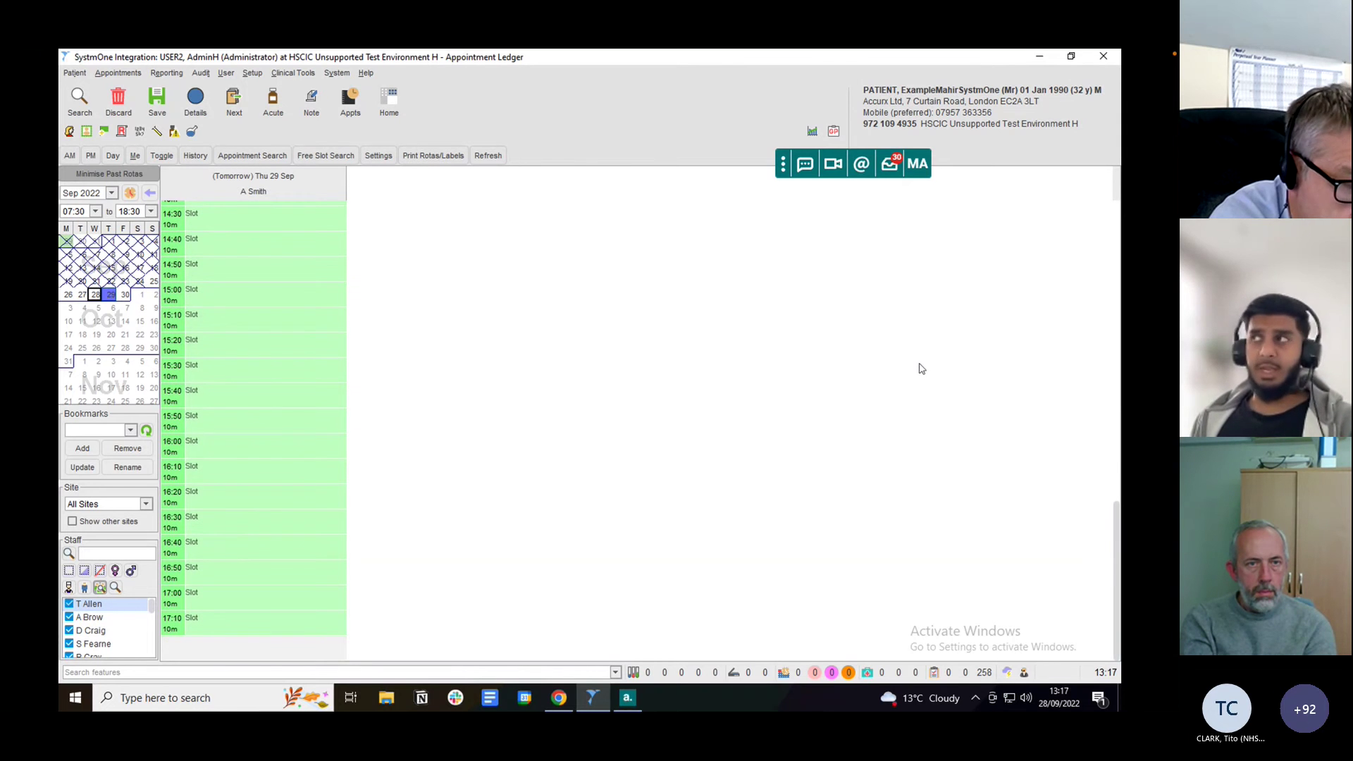
key("ctrl+Left")
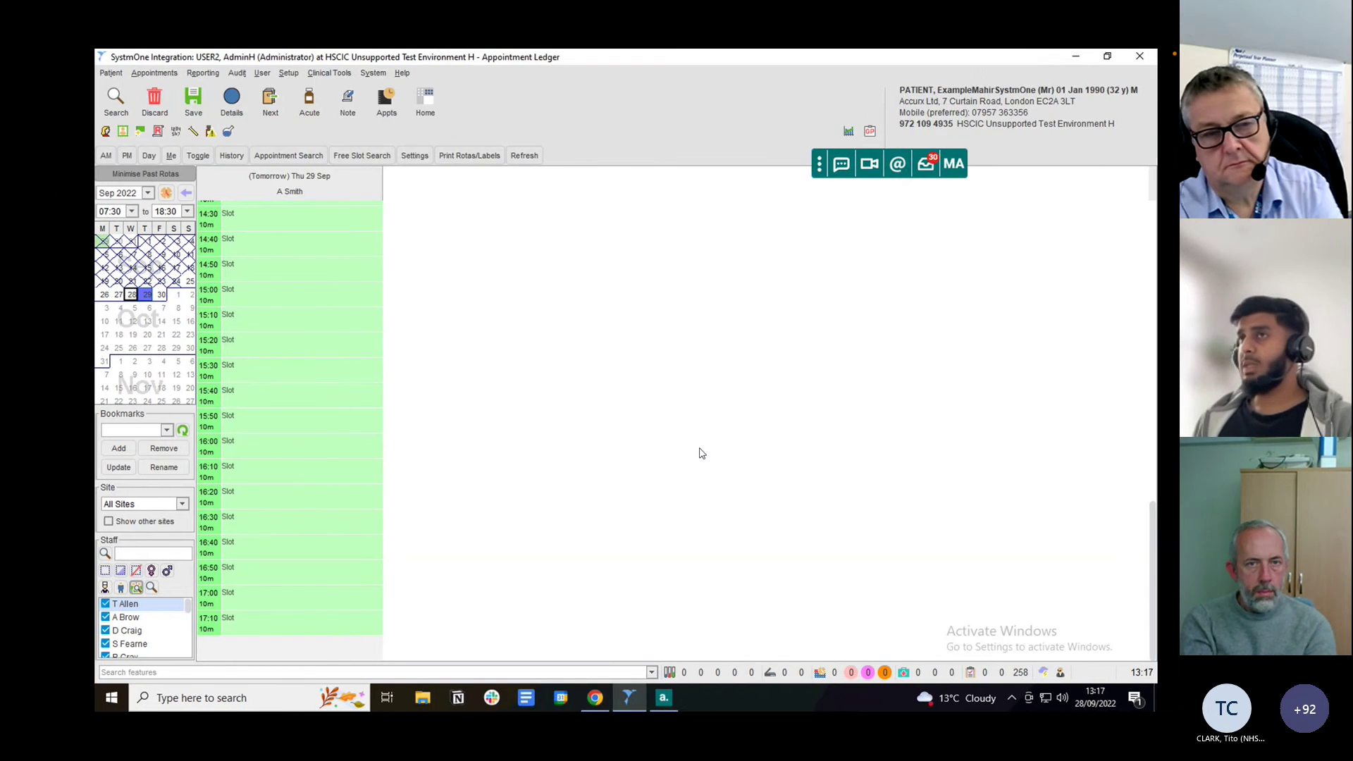
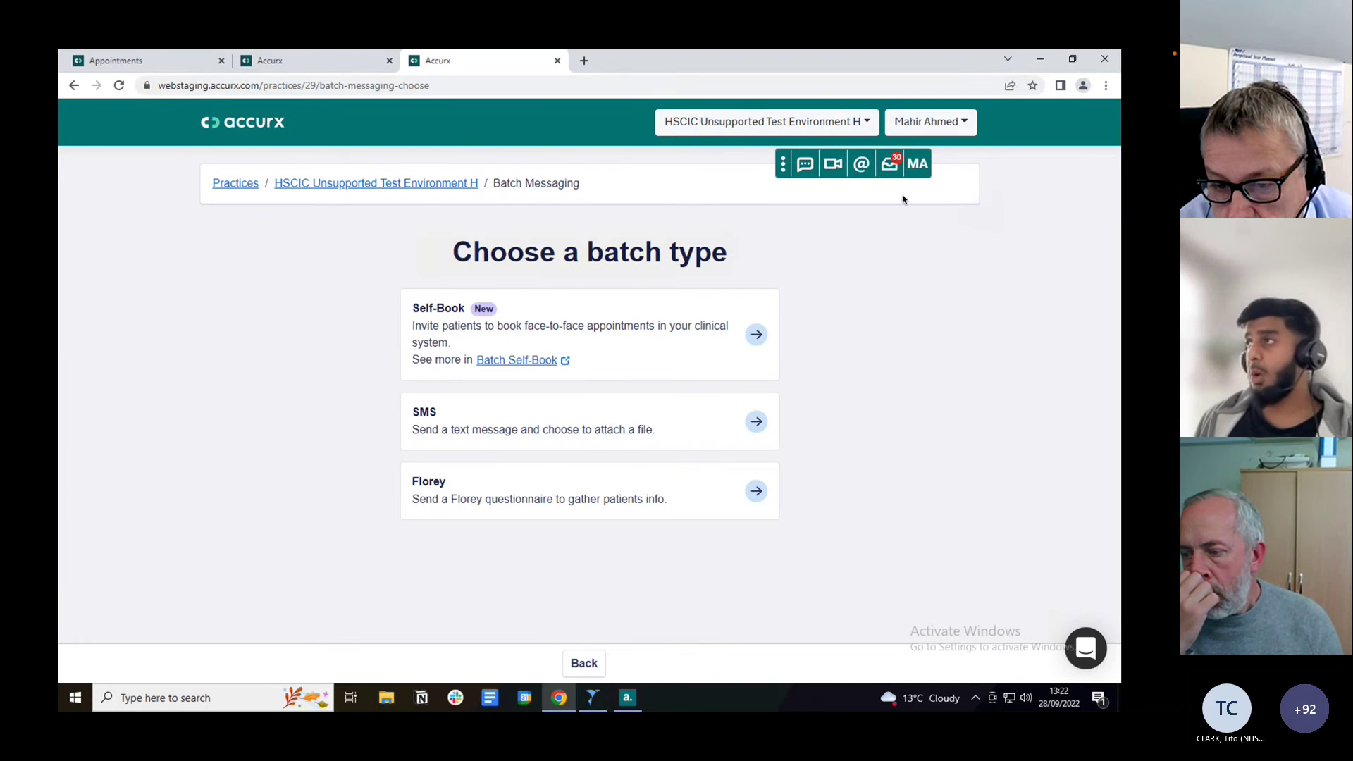
Open Accurx Batch Messaging, review the details of the Self-Book batch sent at 13:15 on 28 Sep 2022, and close them.
left_click(914, 177)
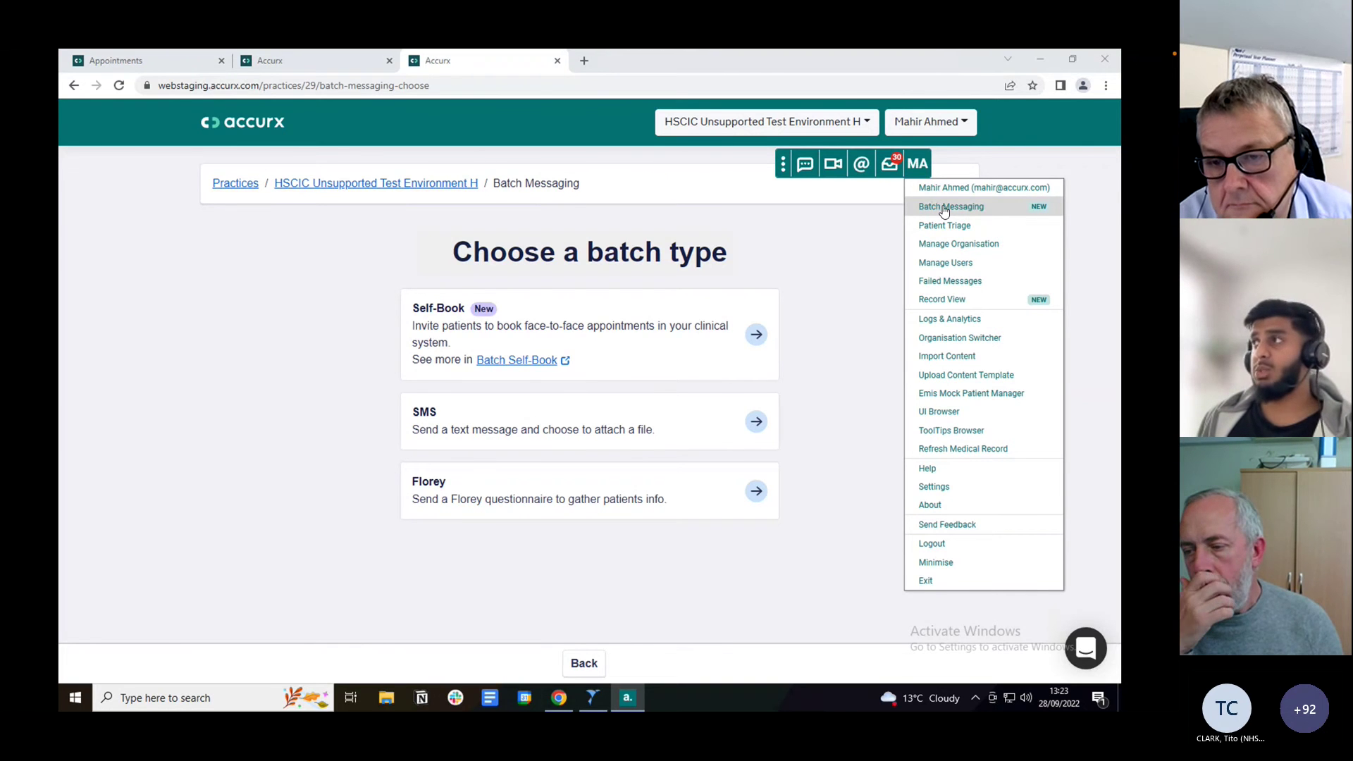
left_click(923, 172)
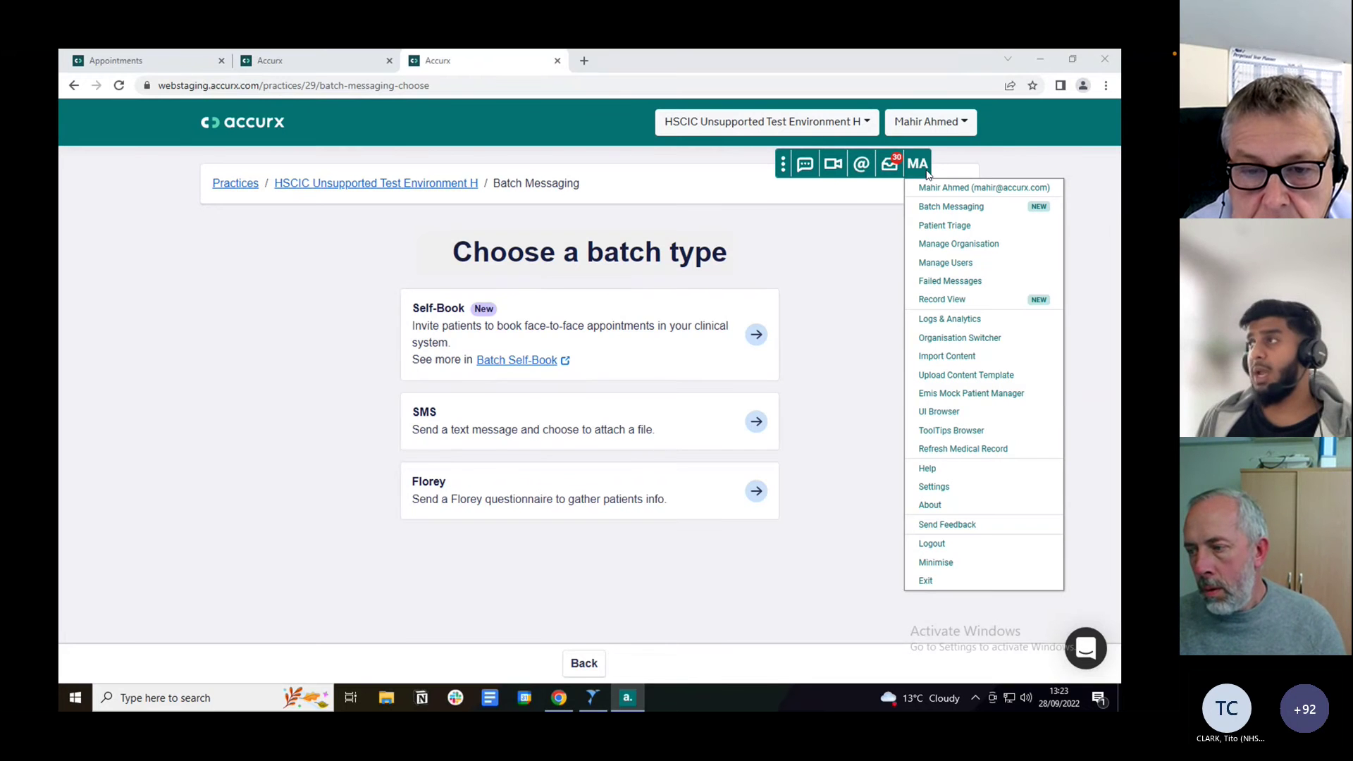
left_click(948, 207)
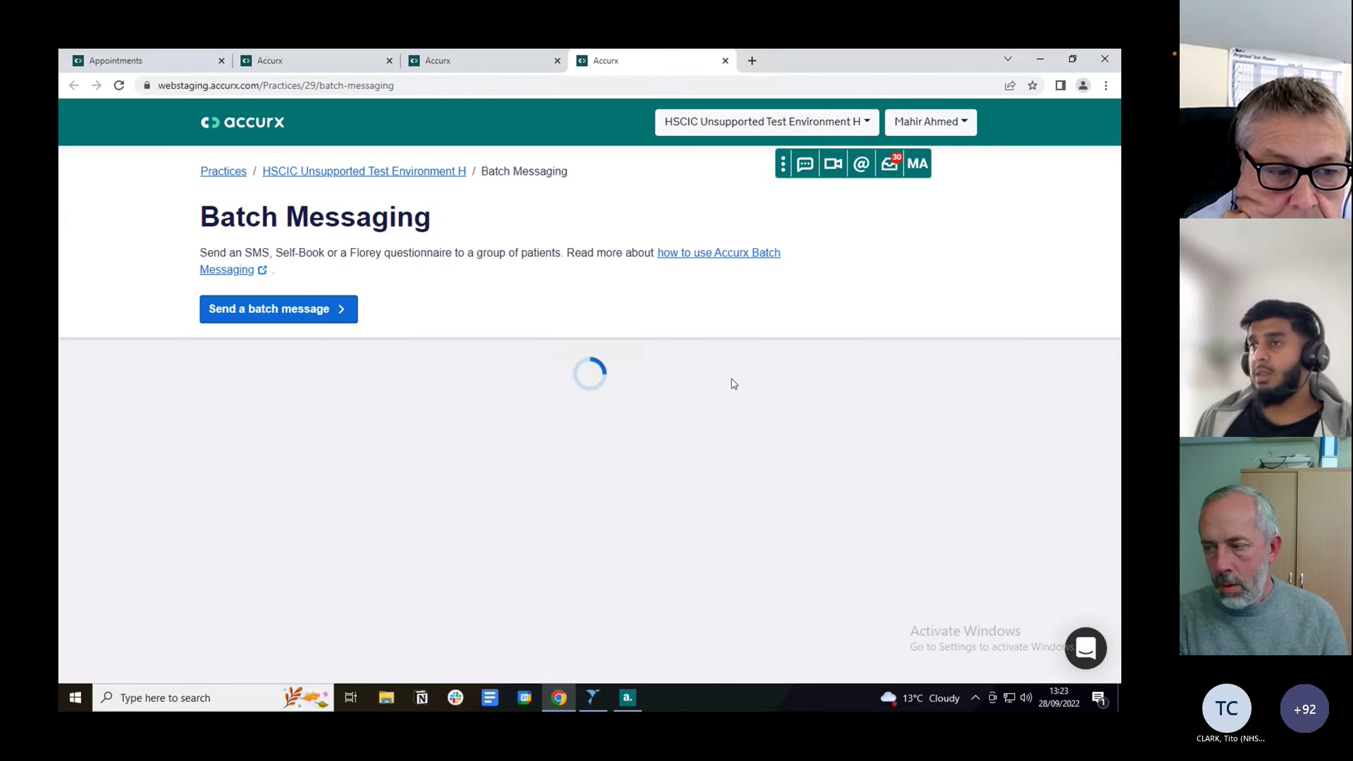
scroll(702, 386, "down", 2)
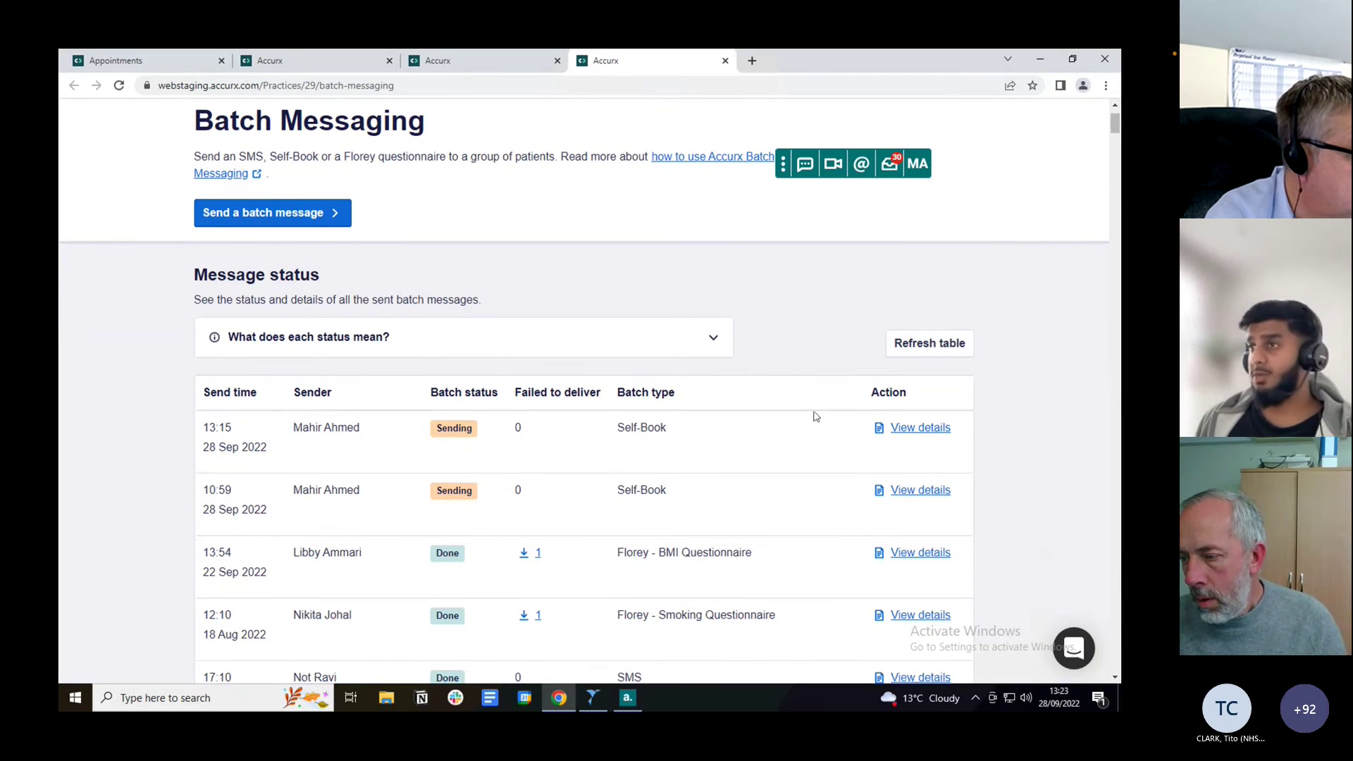
left_click(936, 434)
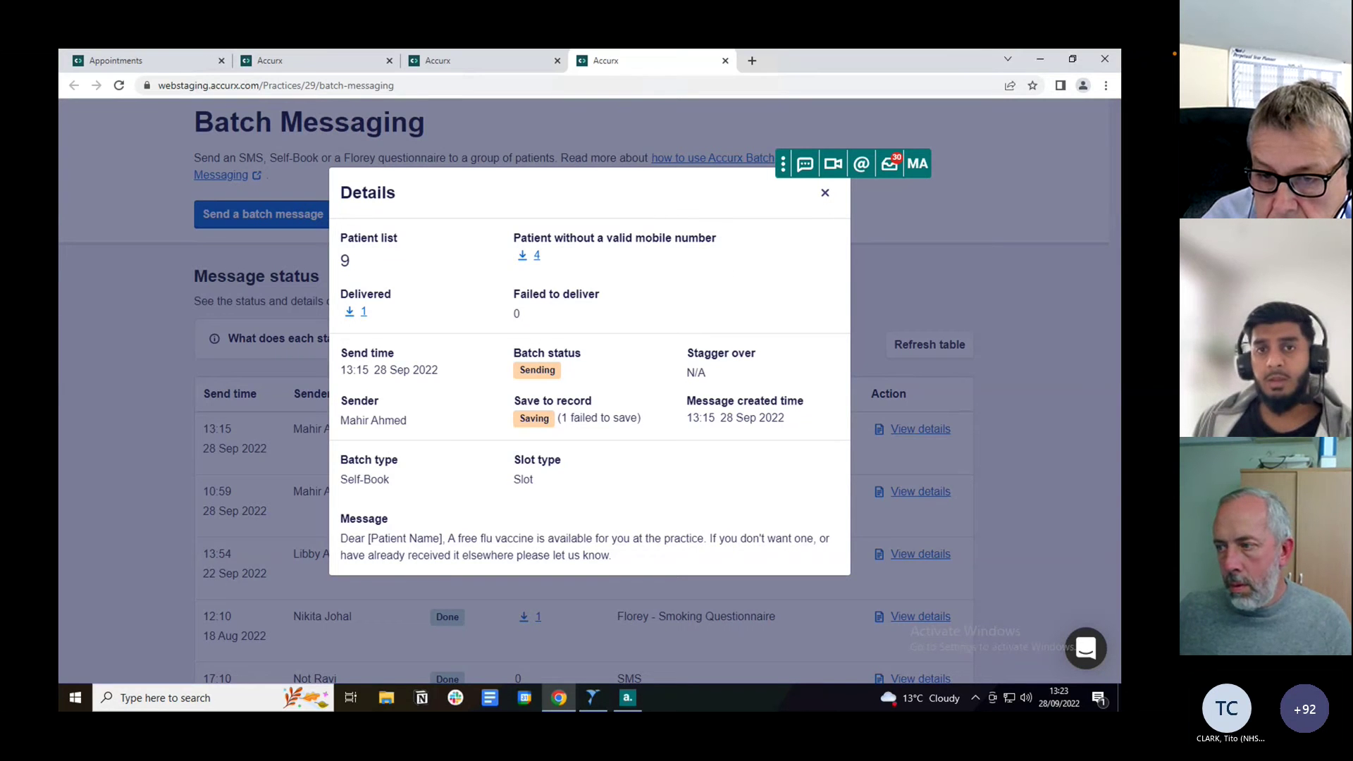
left_click(824, 195)
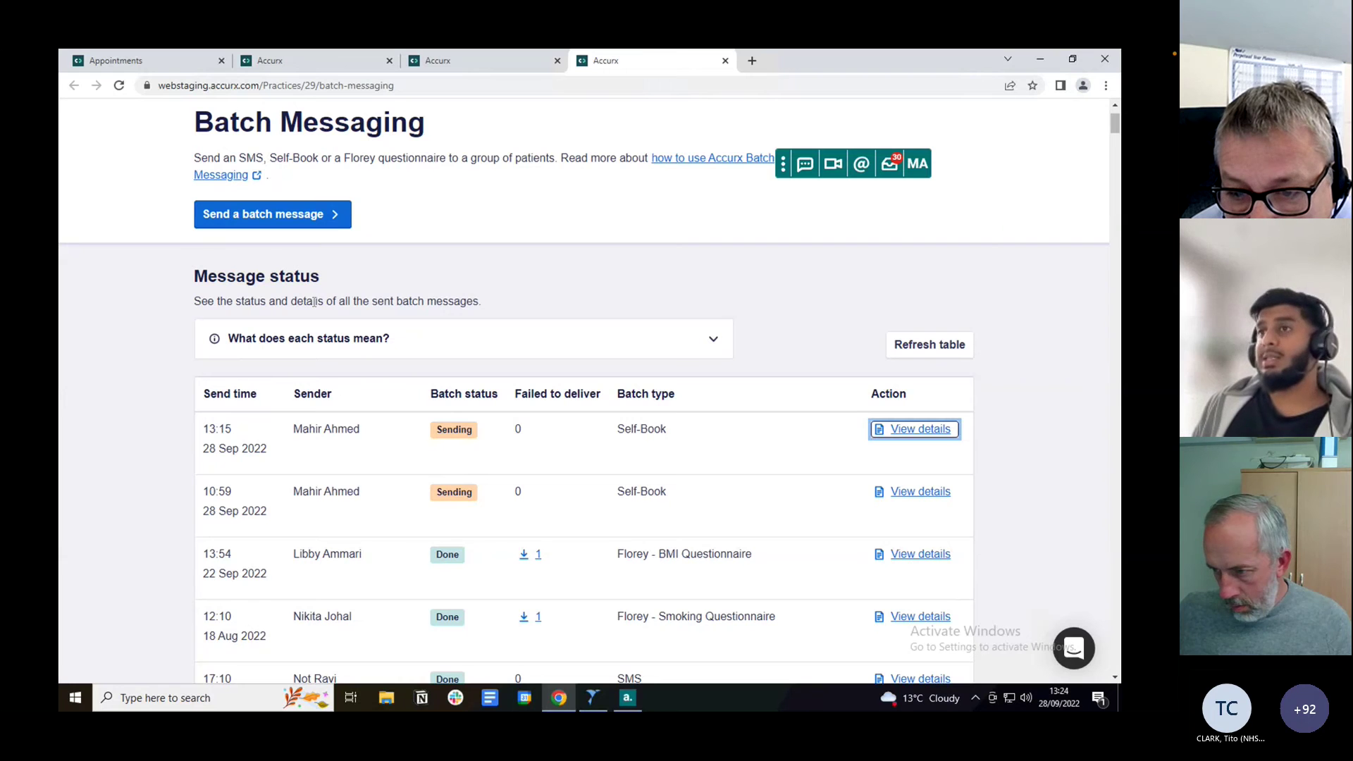
Start a new batch message and briefly show the support chat before closing it.
left_click(272, 220)
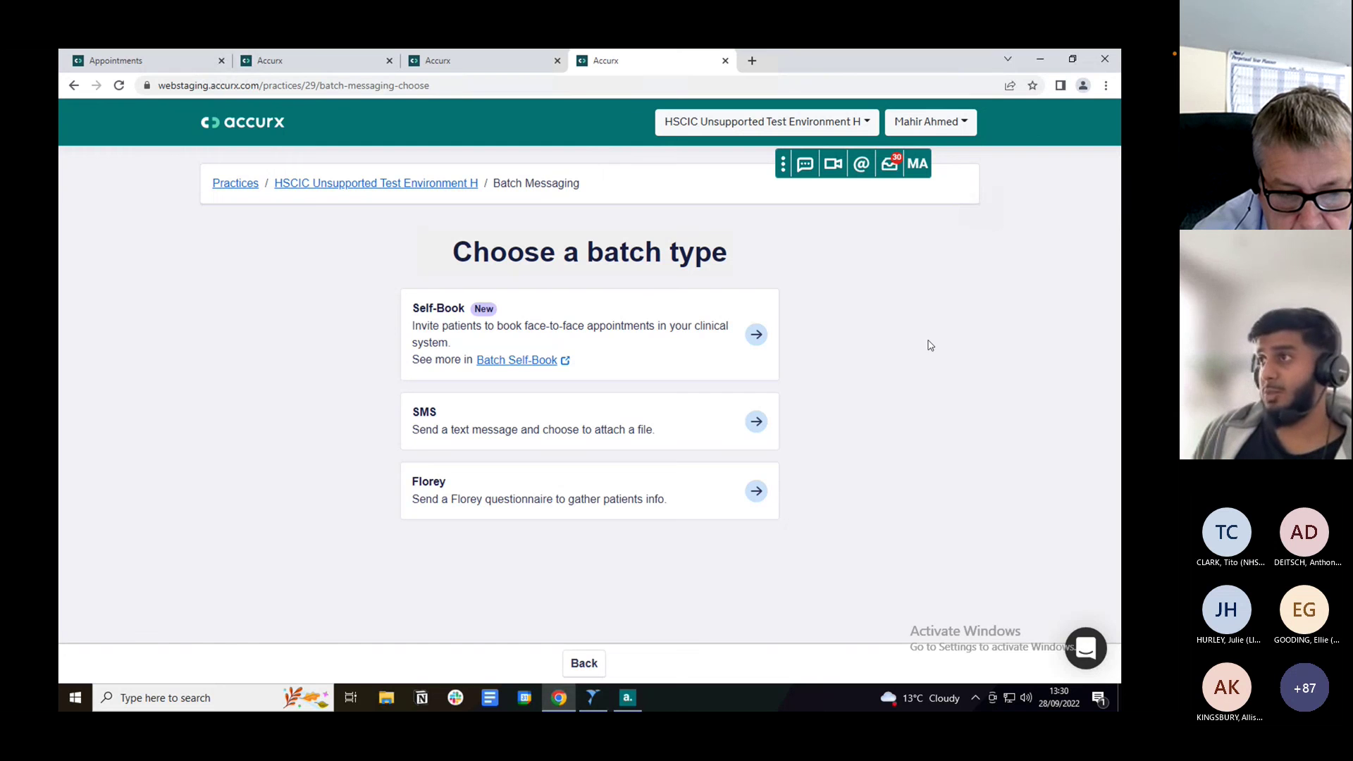
left_click(1083, 651)
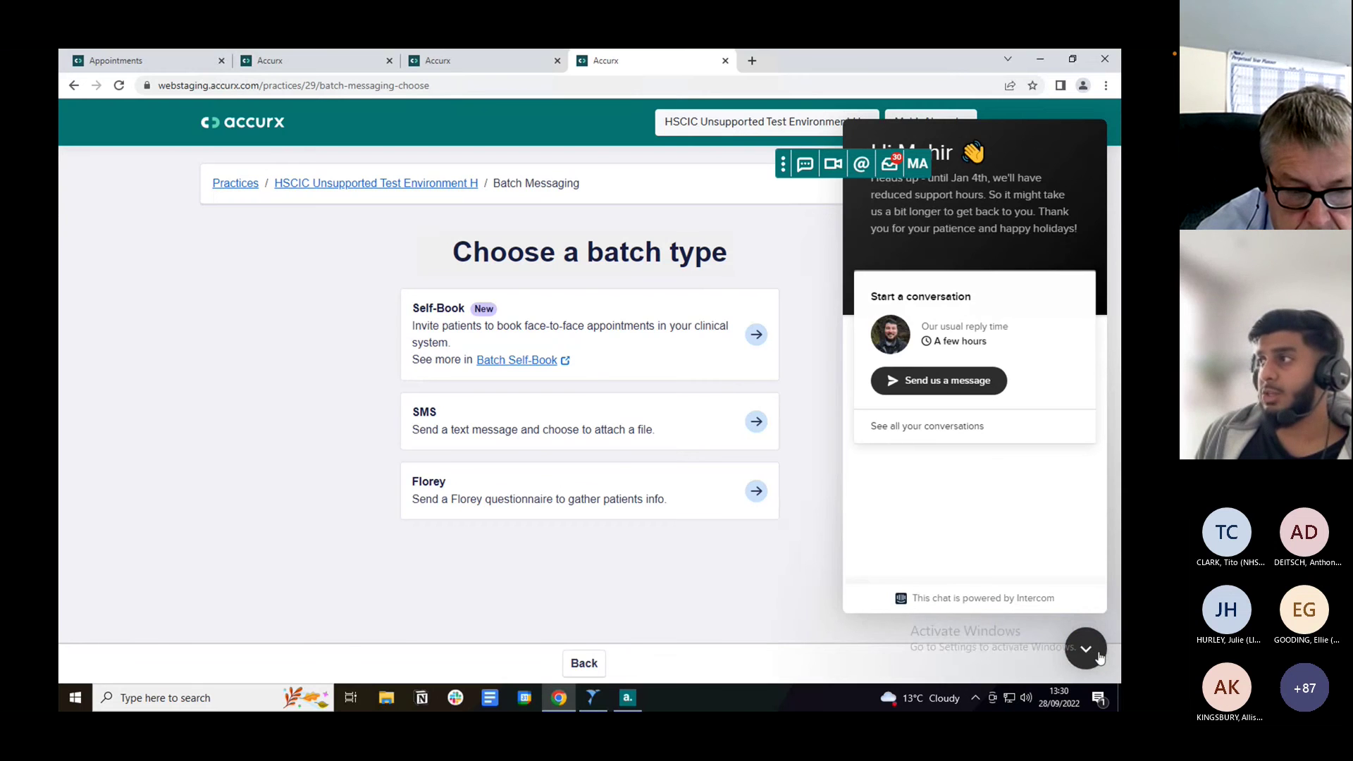
left_click(1088, 651)
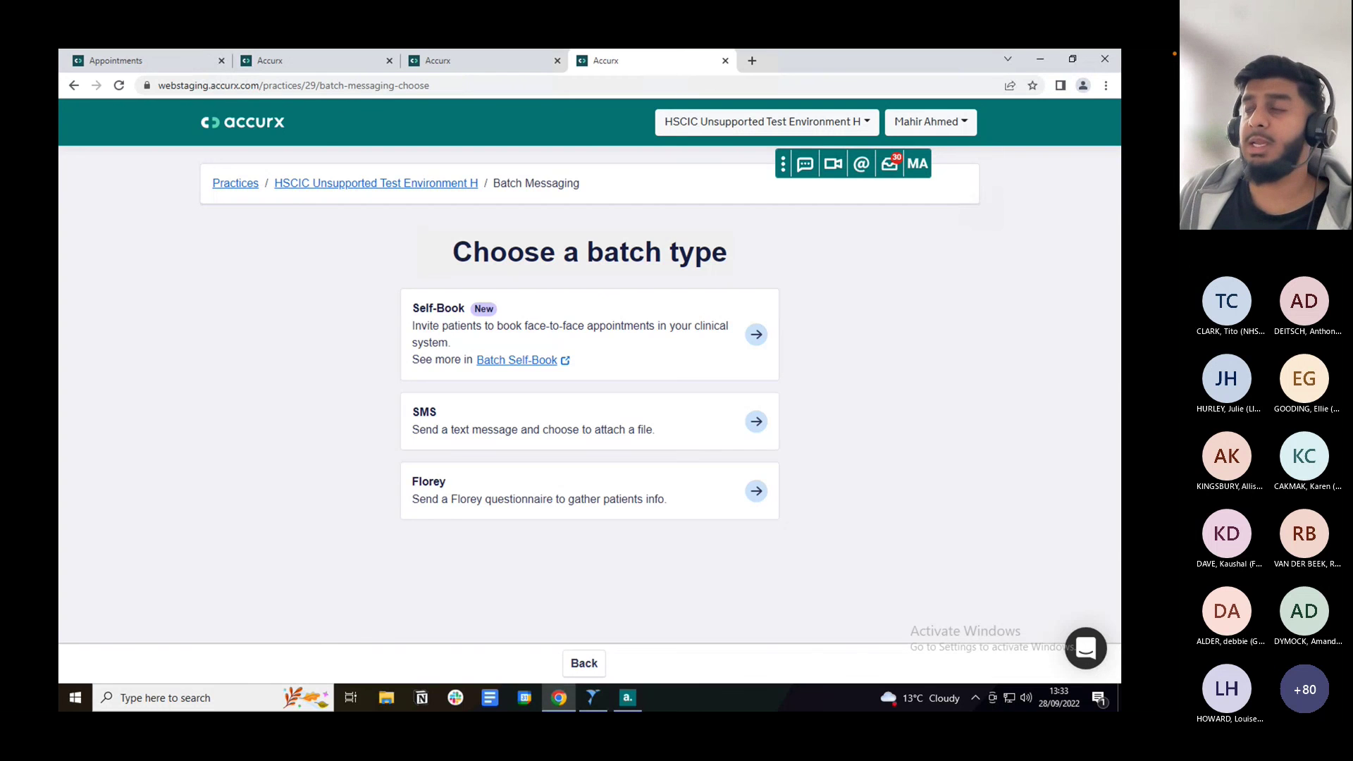
Choose the Self-Book batch type and set the message's slot type to Slot.
left_click(555, 332)
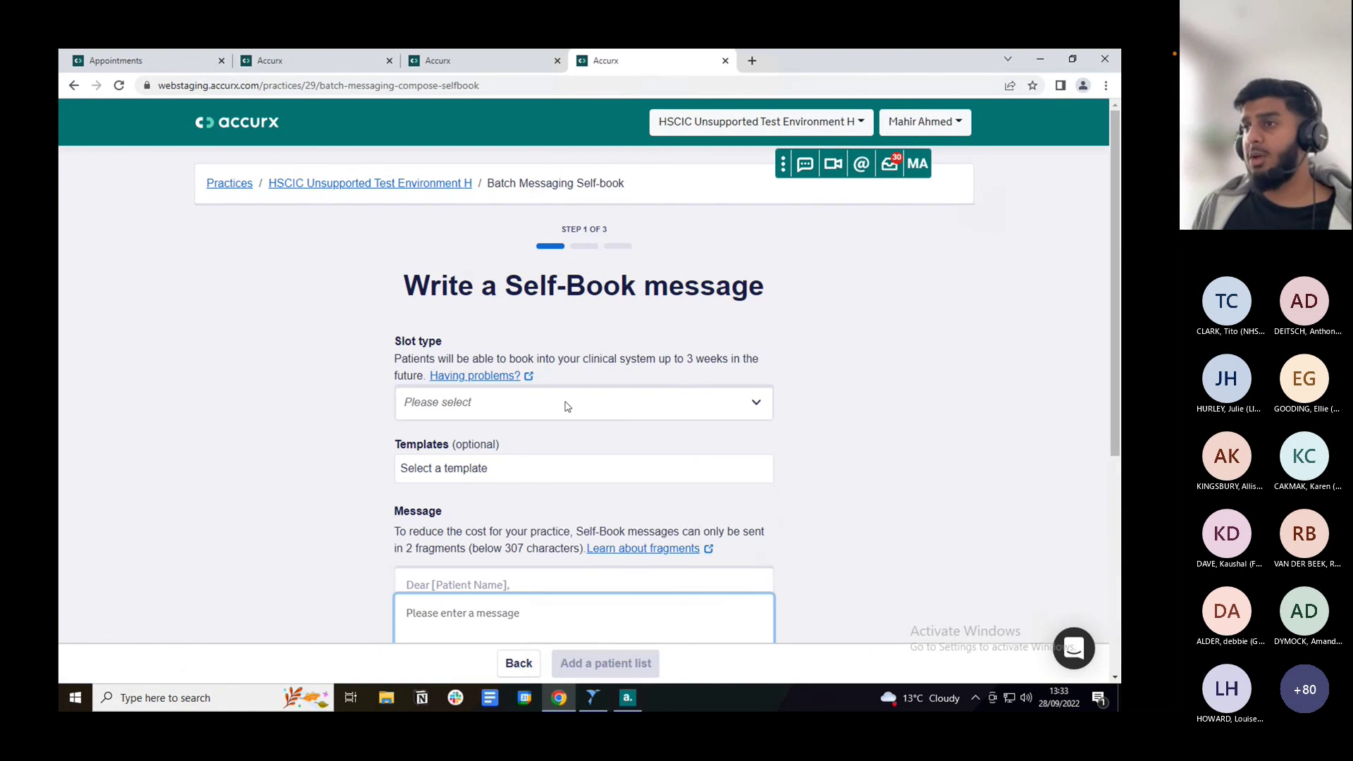
scroll(502, 480, "down", 2)
left_click(491, 283)
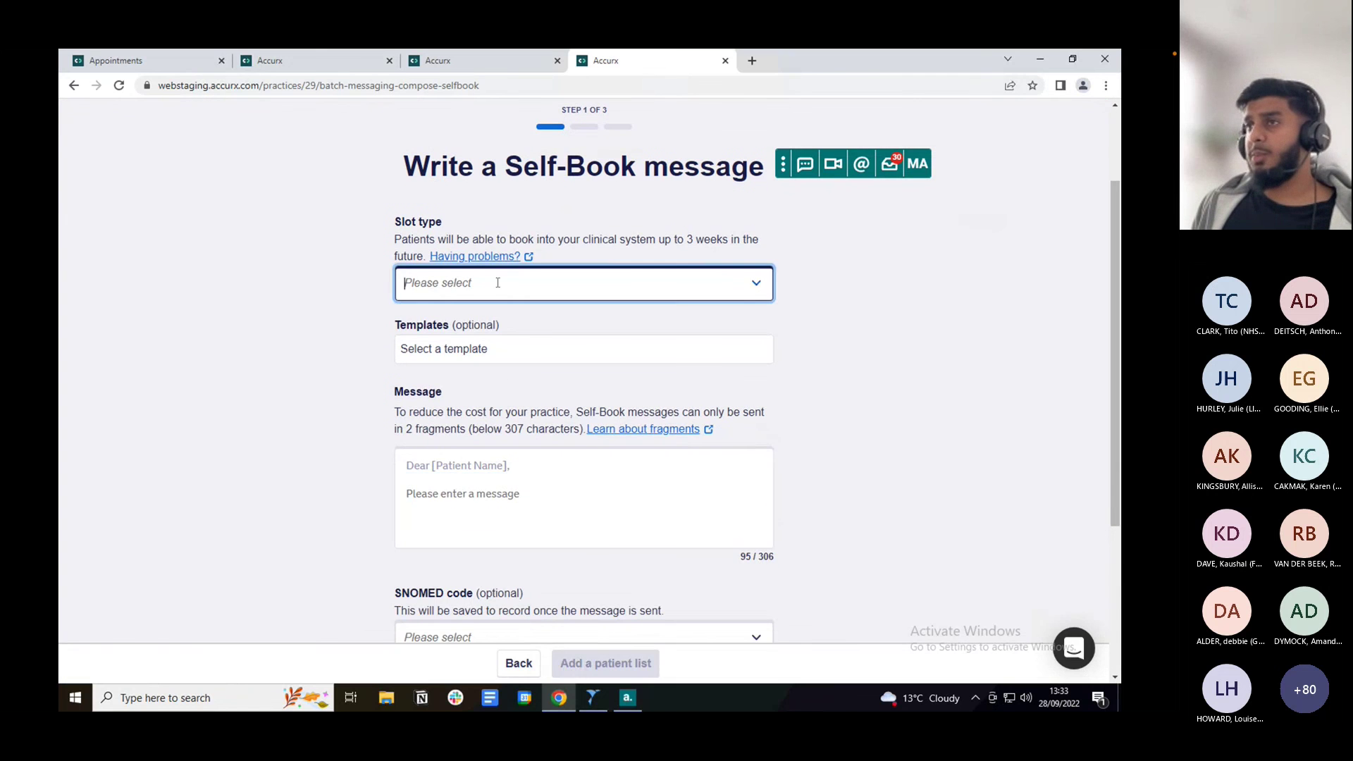
left_click(491, 316)
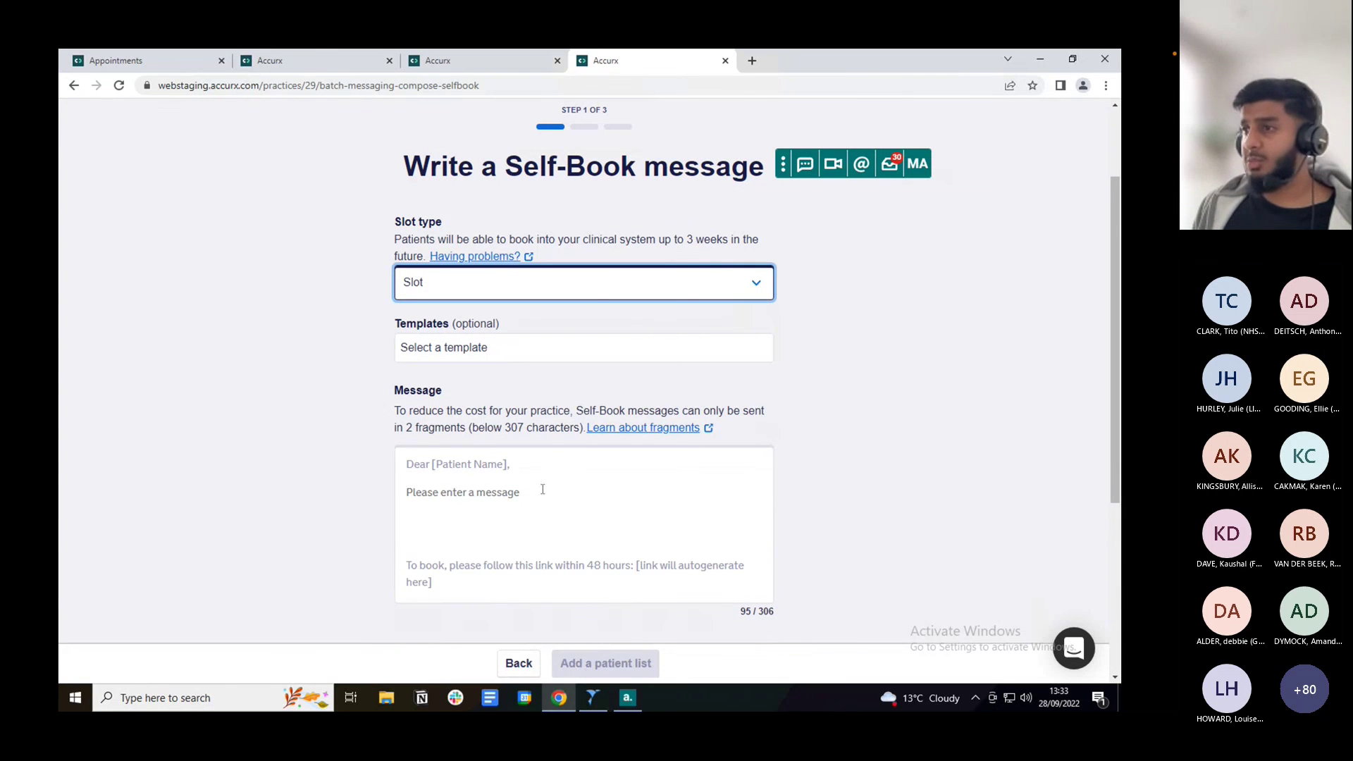
scroll(438, 589, "down", 1)
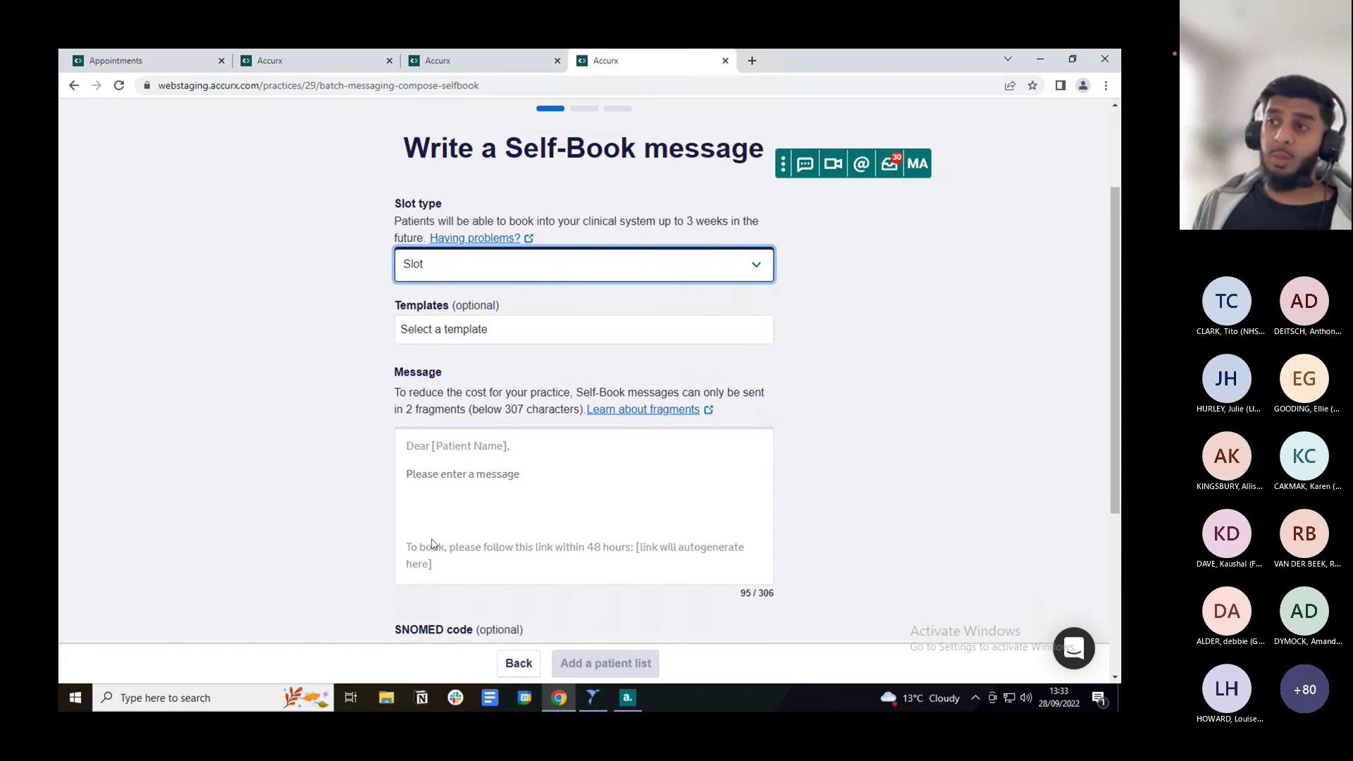
Highlight the 48-hour booking link text at the end of the Self-Book message and place the cursor in the message body.
scroll(440, 553, "down", 1)
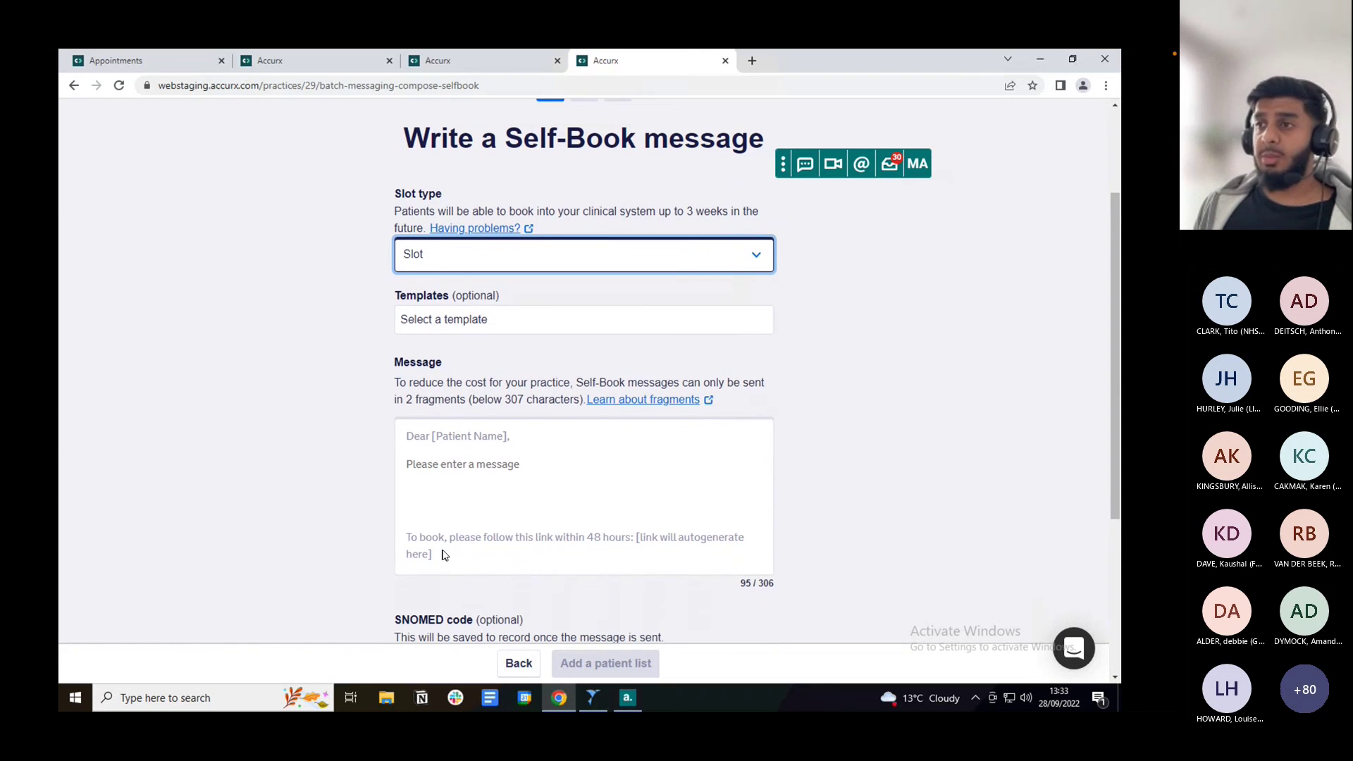
left_click_drag(407, 528, 433, 547)
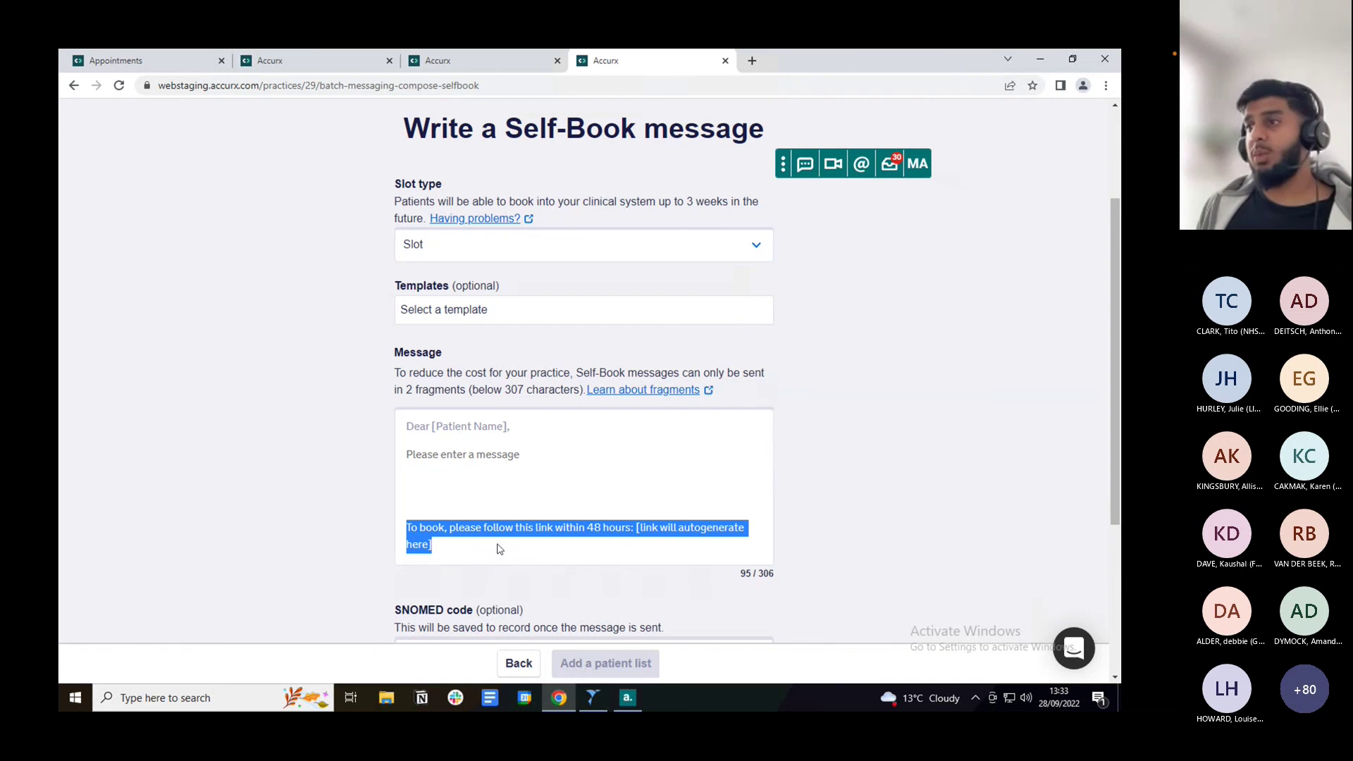
left_click(546, 470)
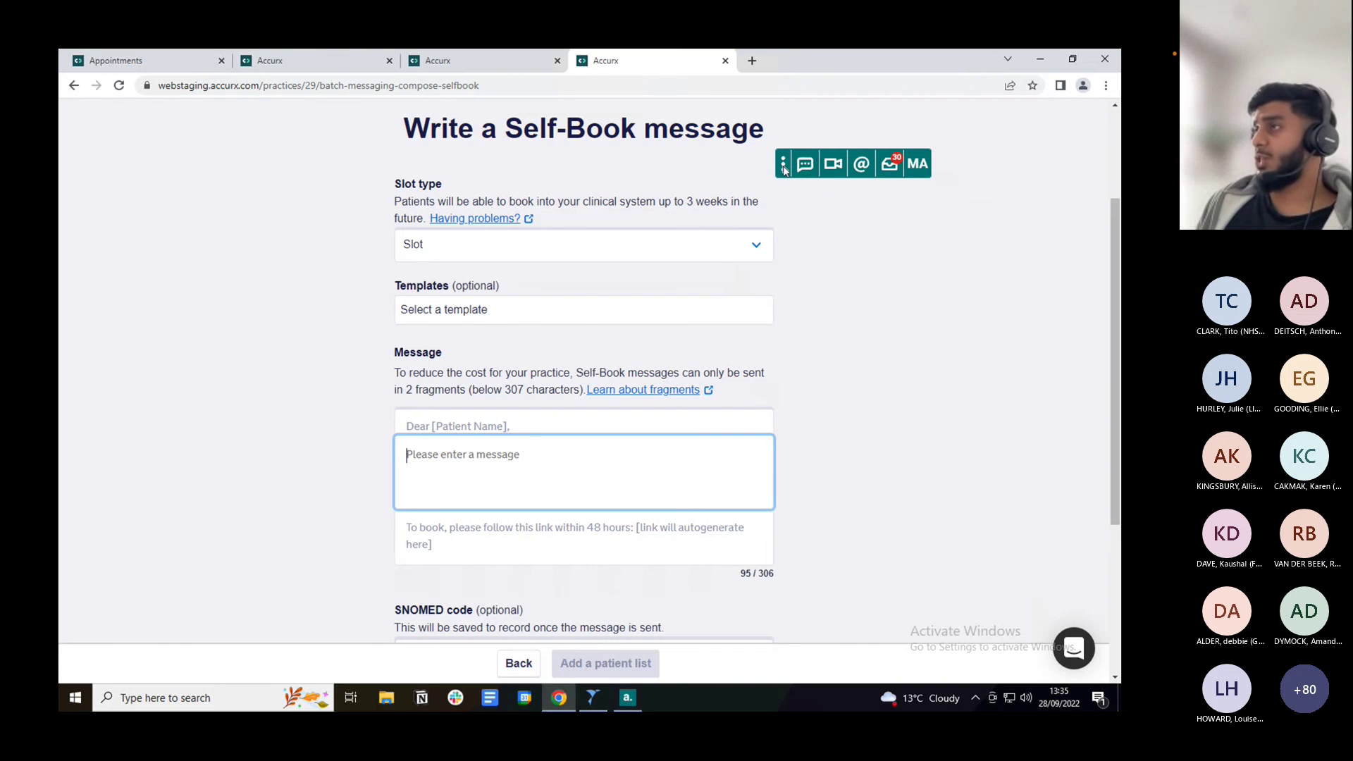
Shift the floating Accurx toolbar slightly, open the organisation management page and go to Manage Templates.
left_click_drag(784, 169, 801, 180)
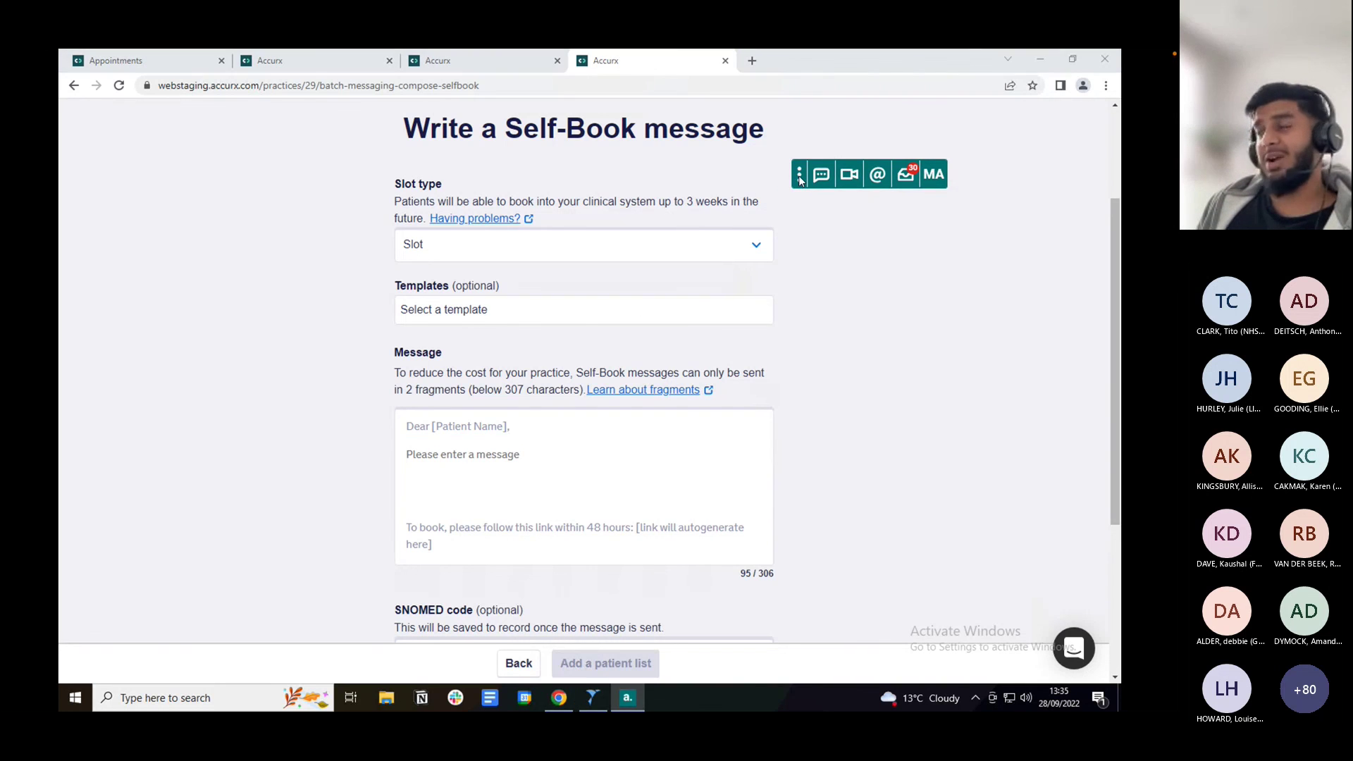
left_click(936, 186)
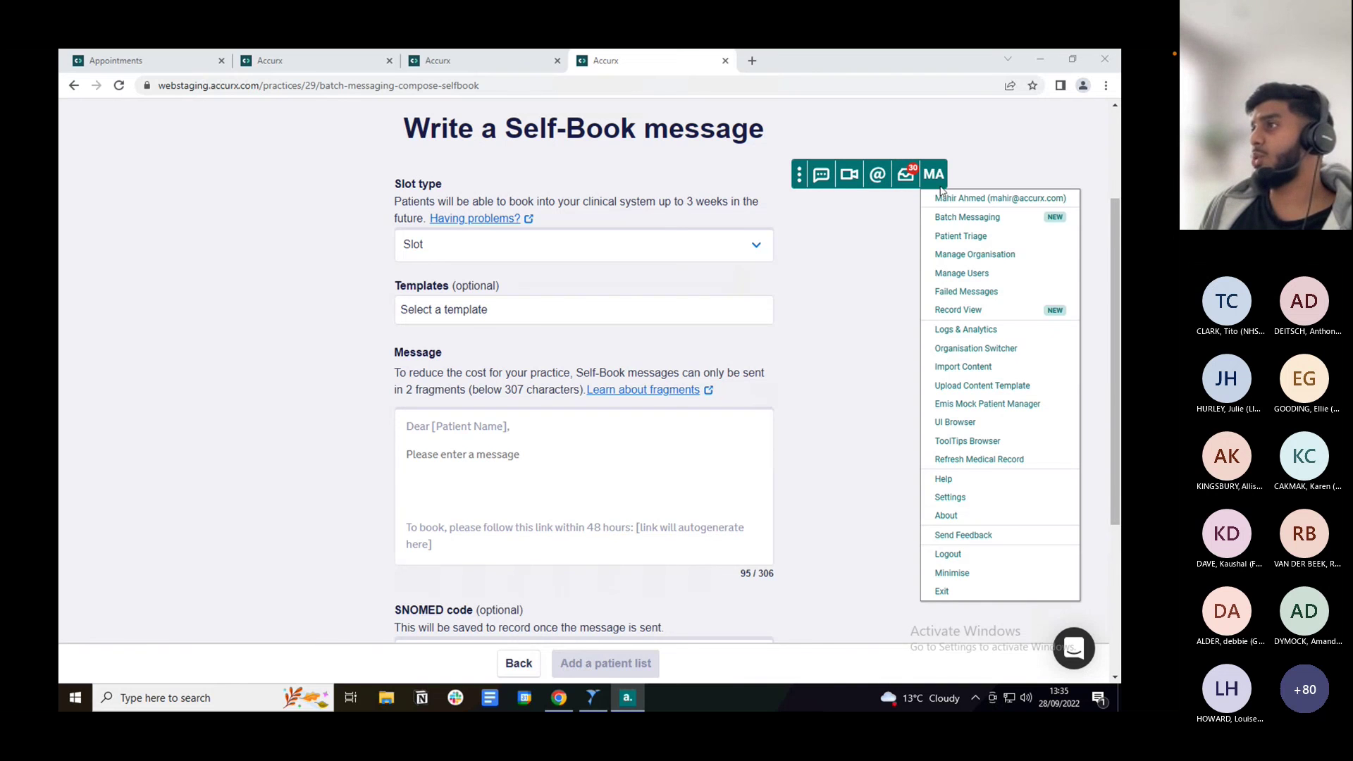
left_click(969, 256)
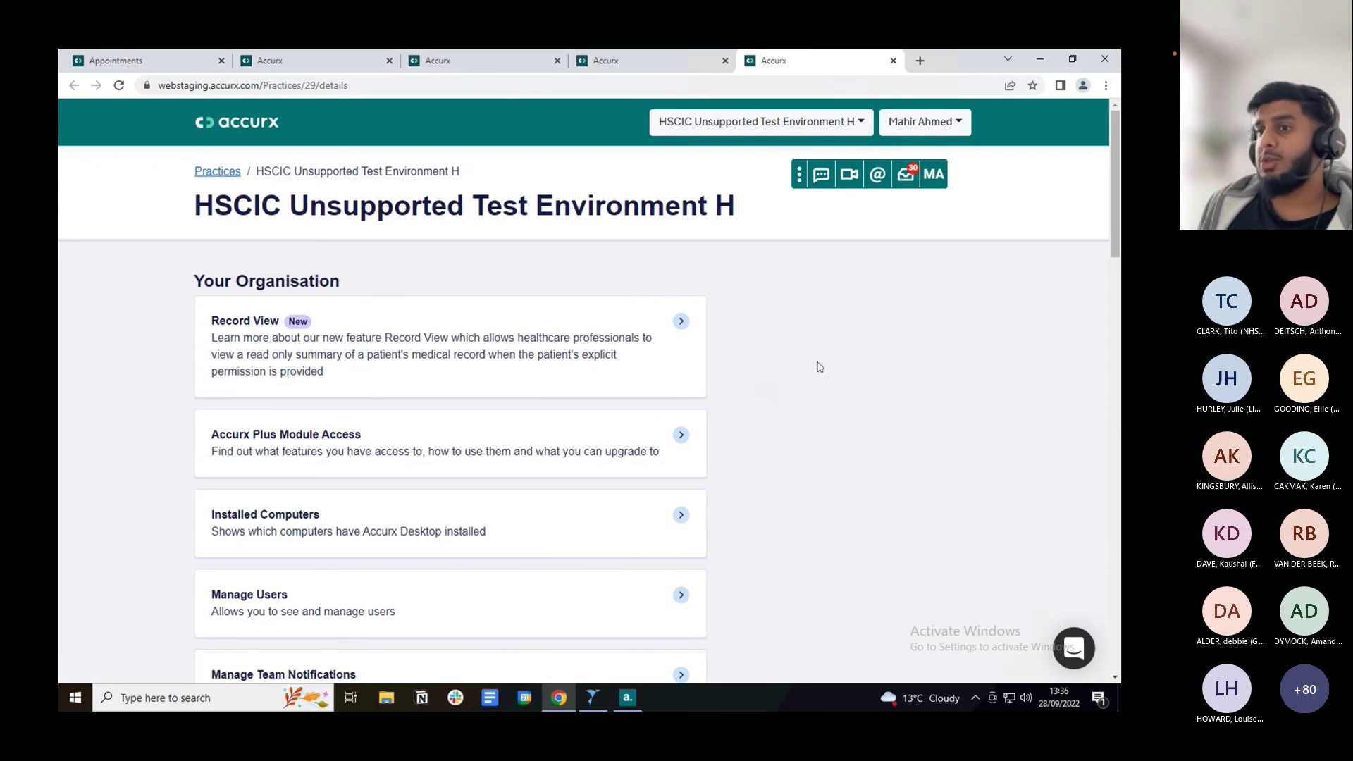
scroll(819, 366, "down", 3)
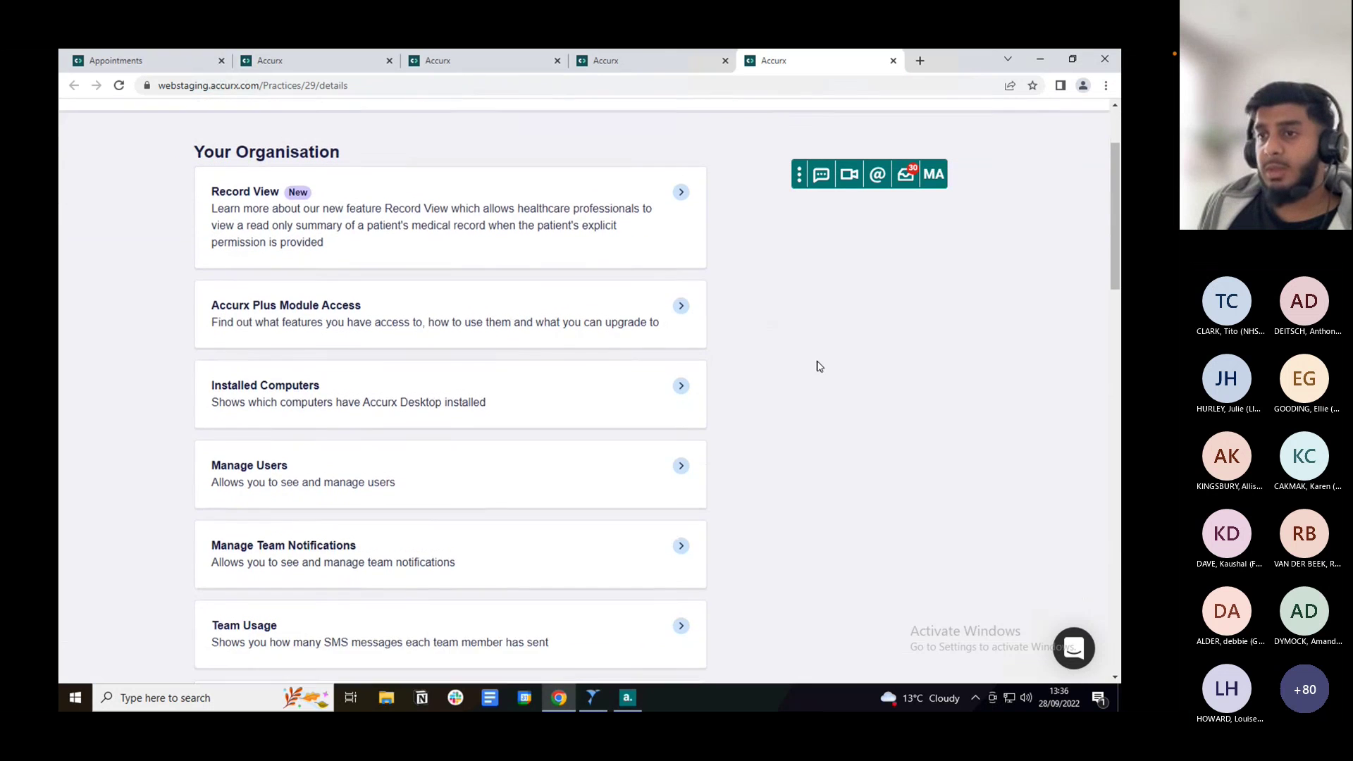
scroll(819, 367, "down", 5)
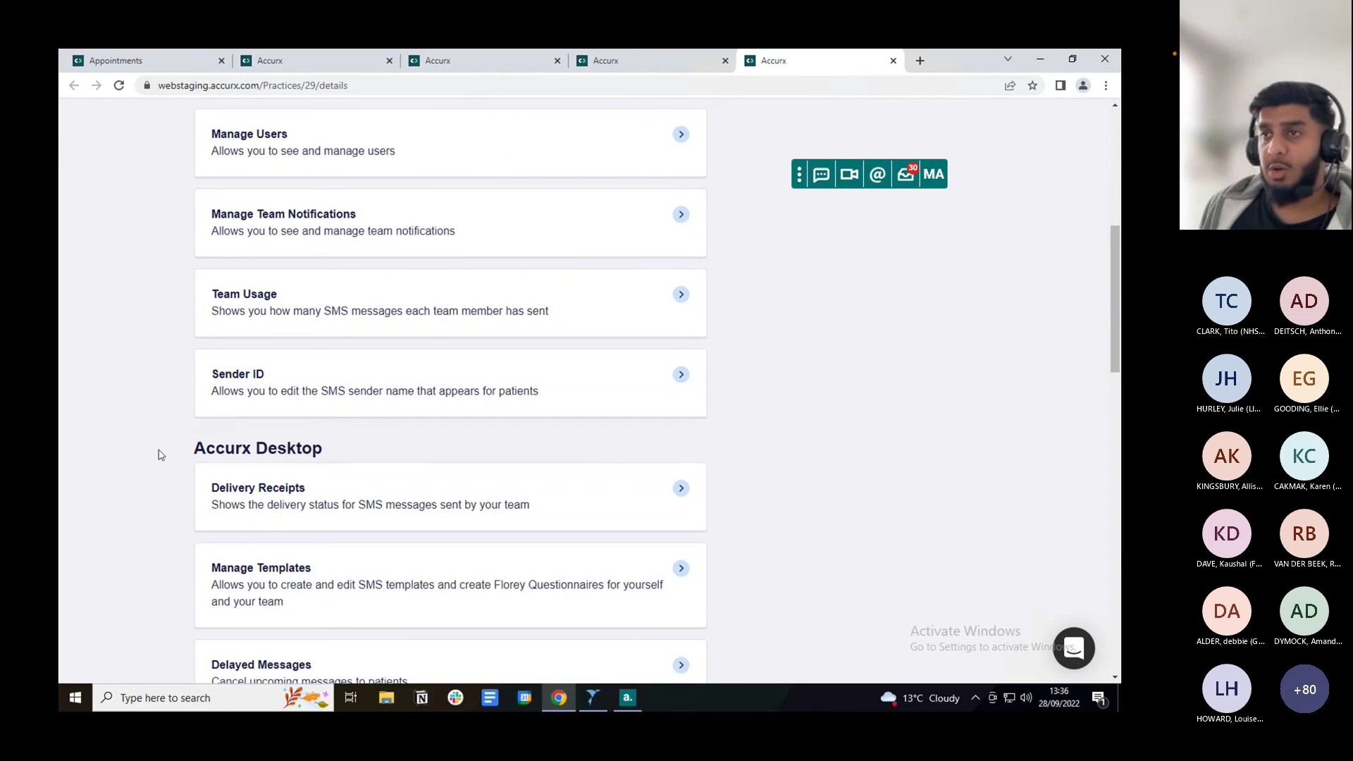
scroll(323, 453, "down", 3)
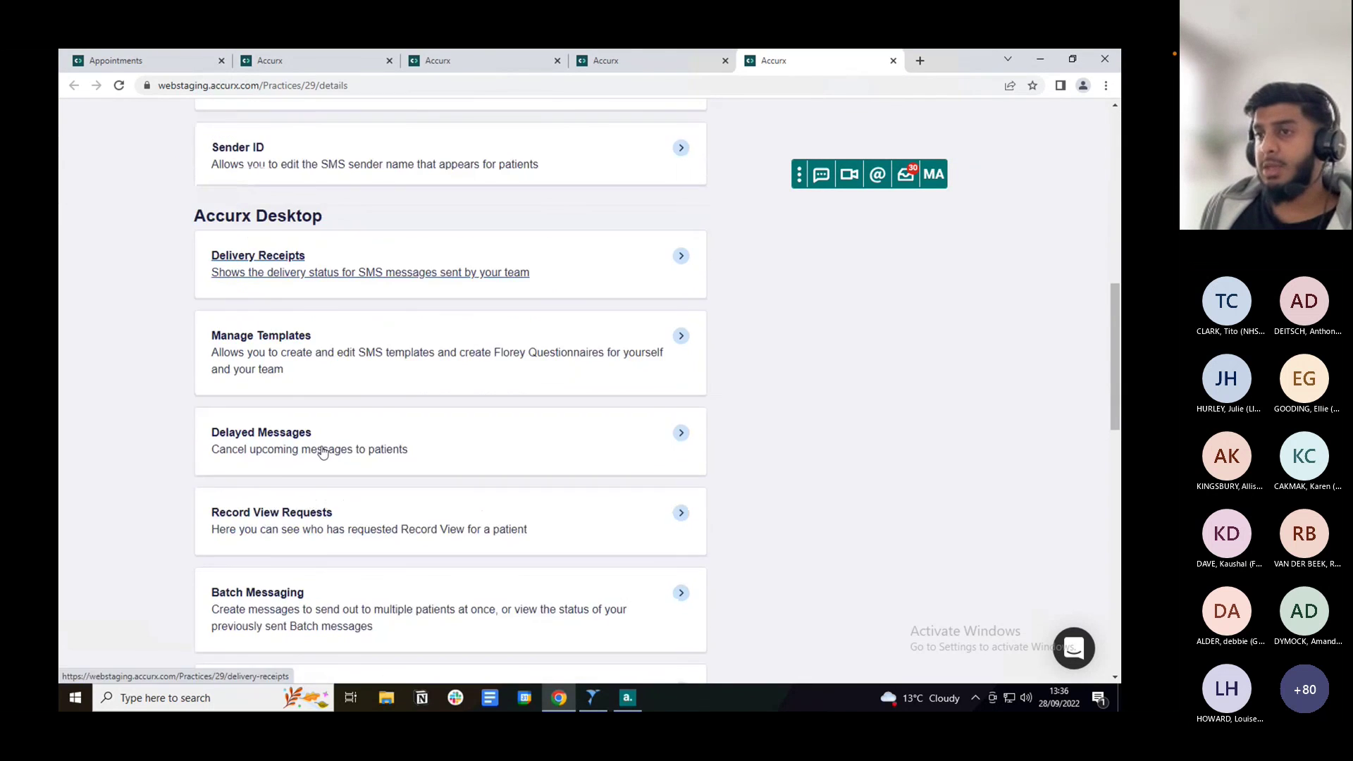
scroll(322, 452, "down", 2)
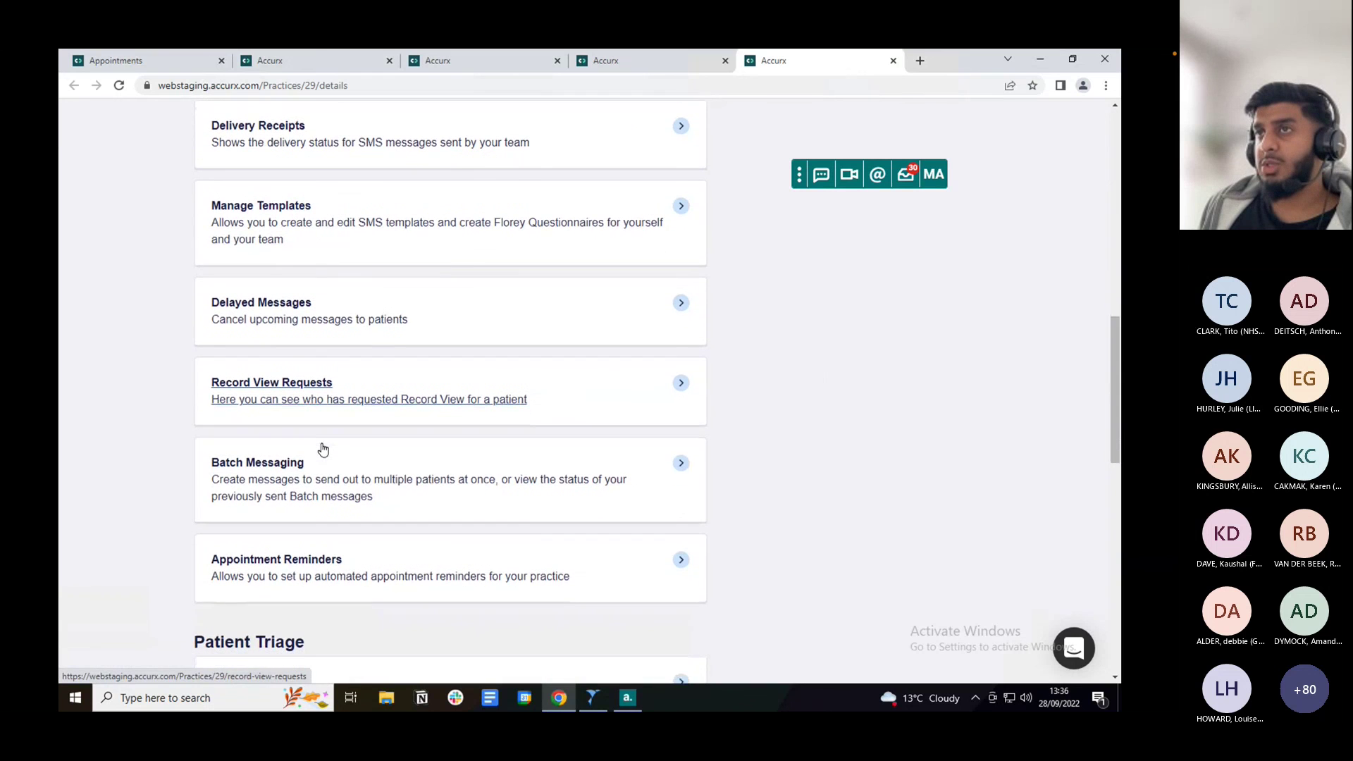
scroll(323, 449, "up", 1)
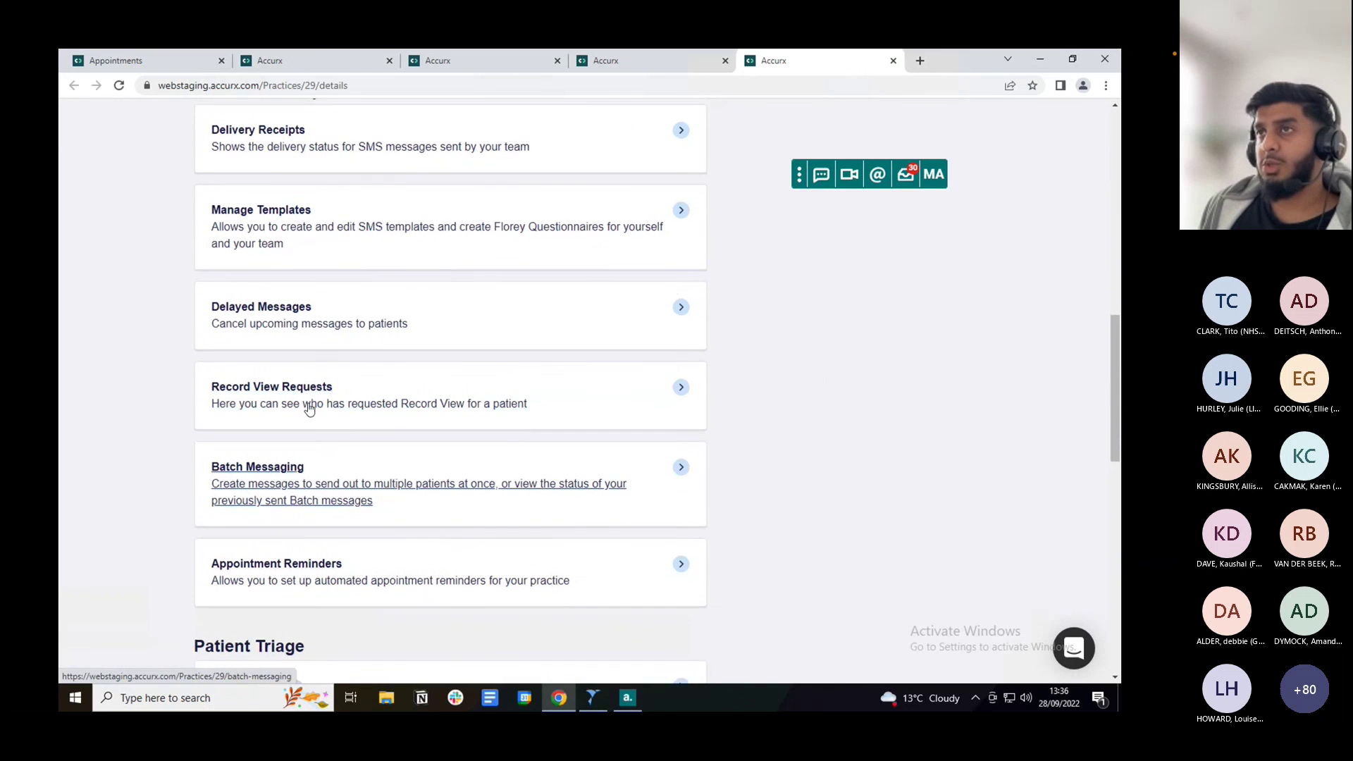
left_click(267, 219)
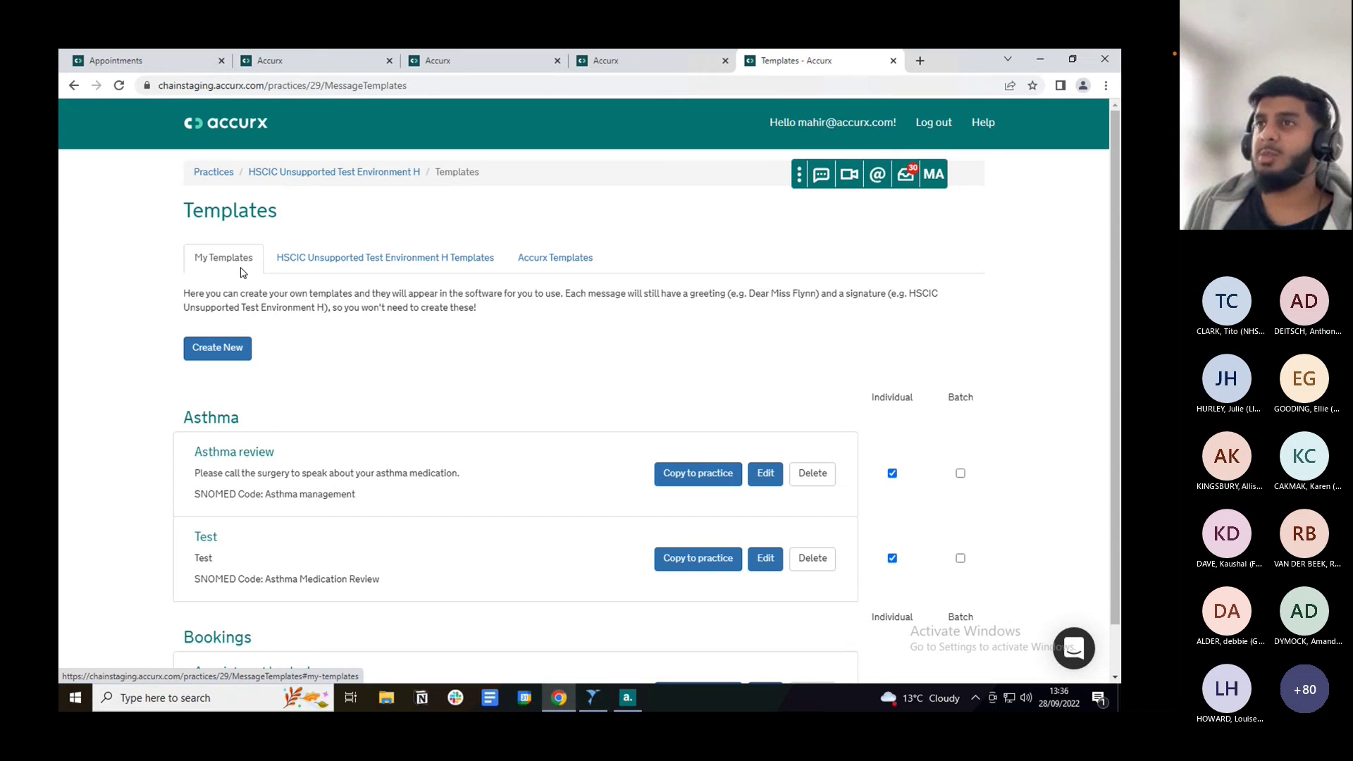
Compare the HSCIC Unsupported Test Environment H templates with the Accurx templates, ending on the organisation's own templates.
left_click(322, 265)
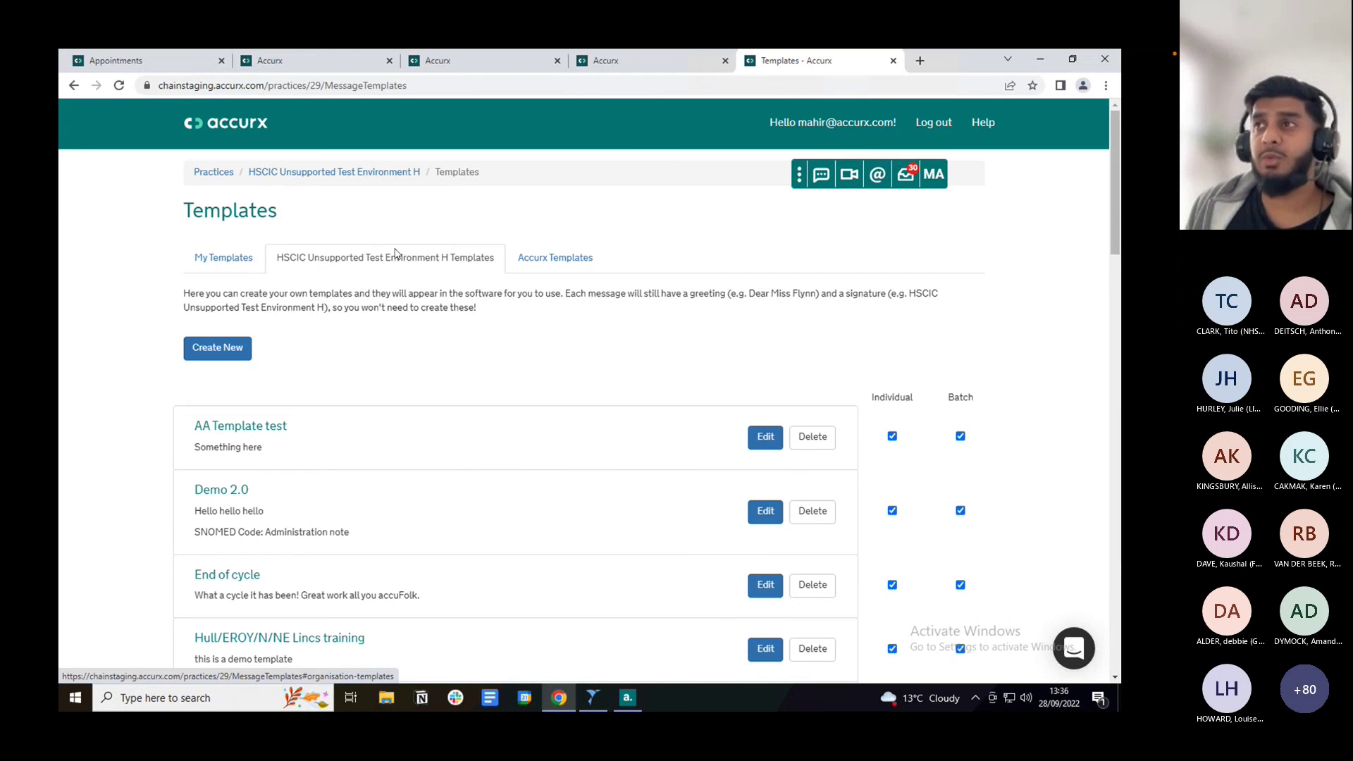
left_click(551, 260)
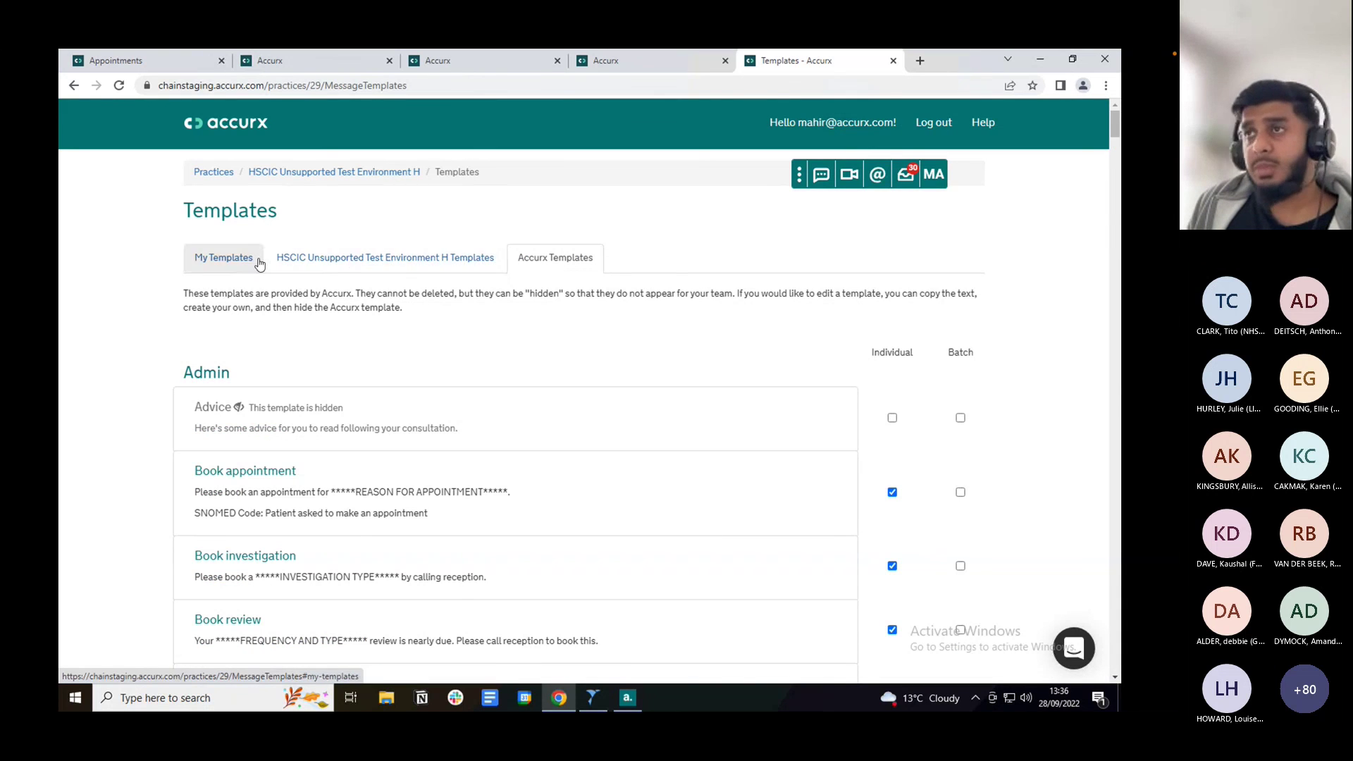
left_click(252, 259)
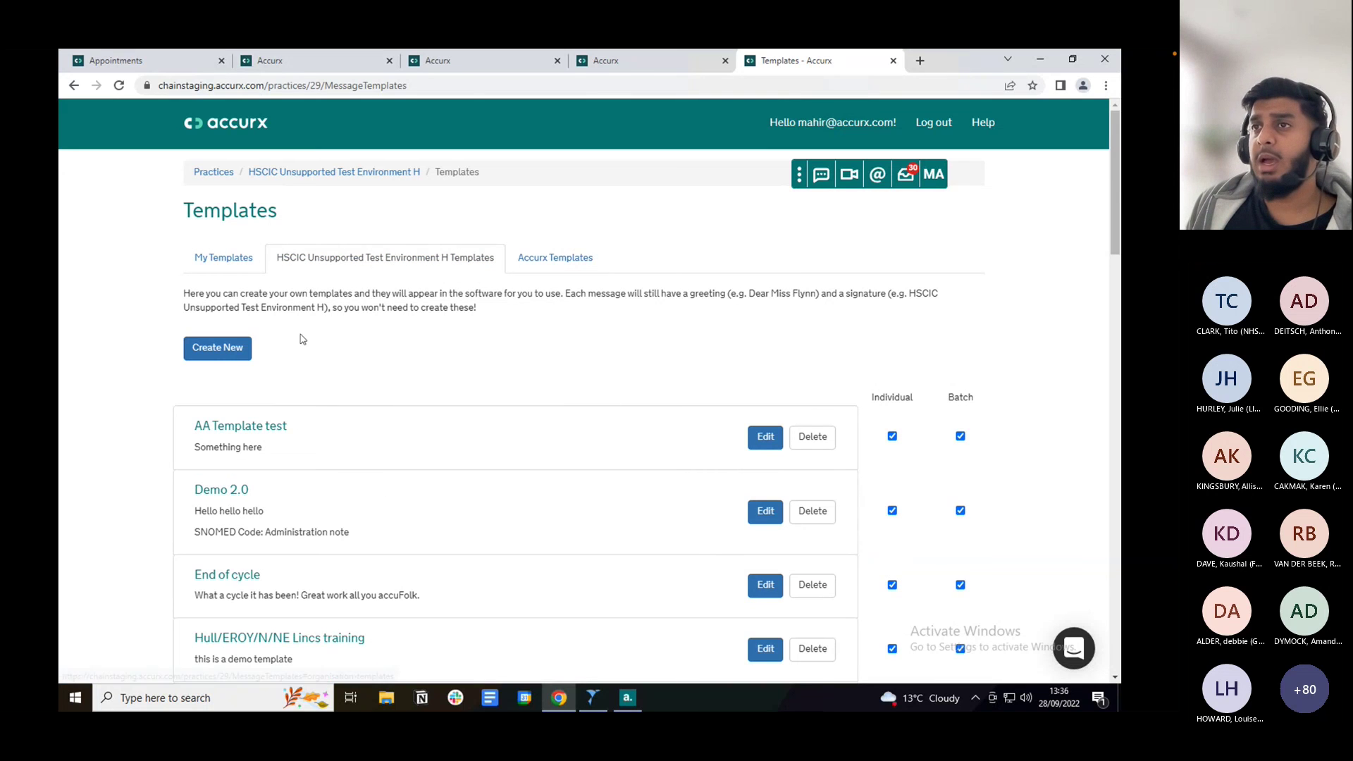
Start a new organisation template and go through its title, message, category and SNOMED code fields, leaving them blank.
left_click(222, 353)
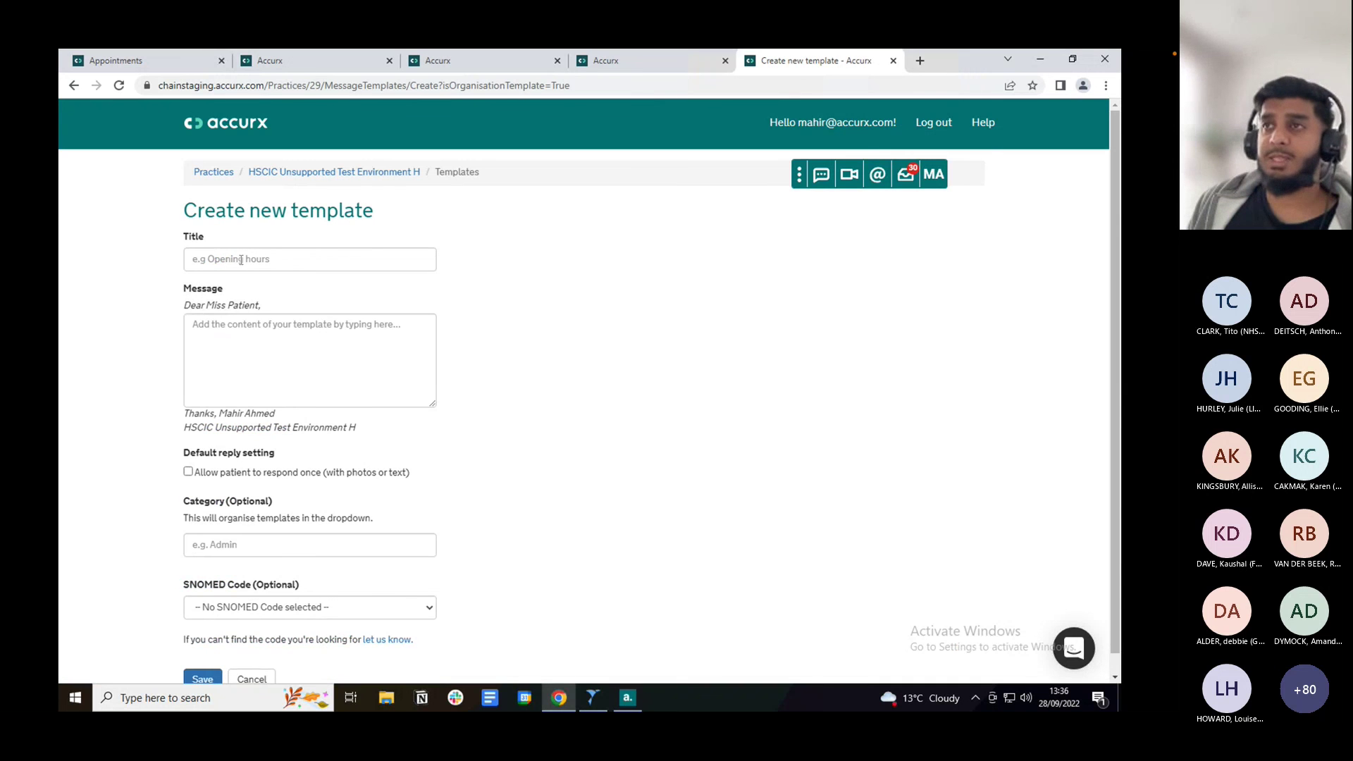
left_click(243, 262)
left_click(307, 354)
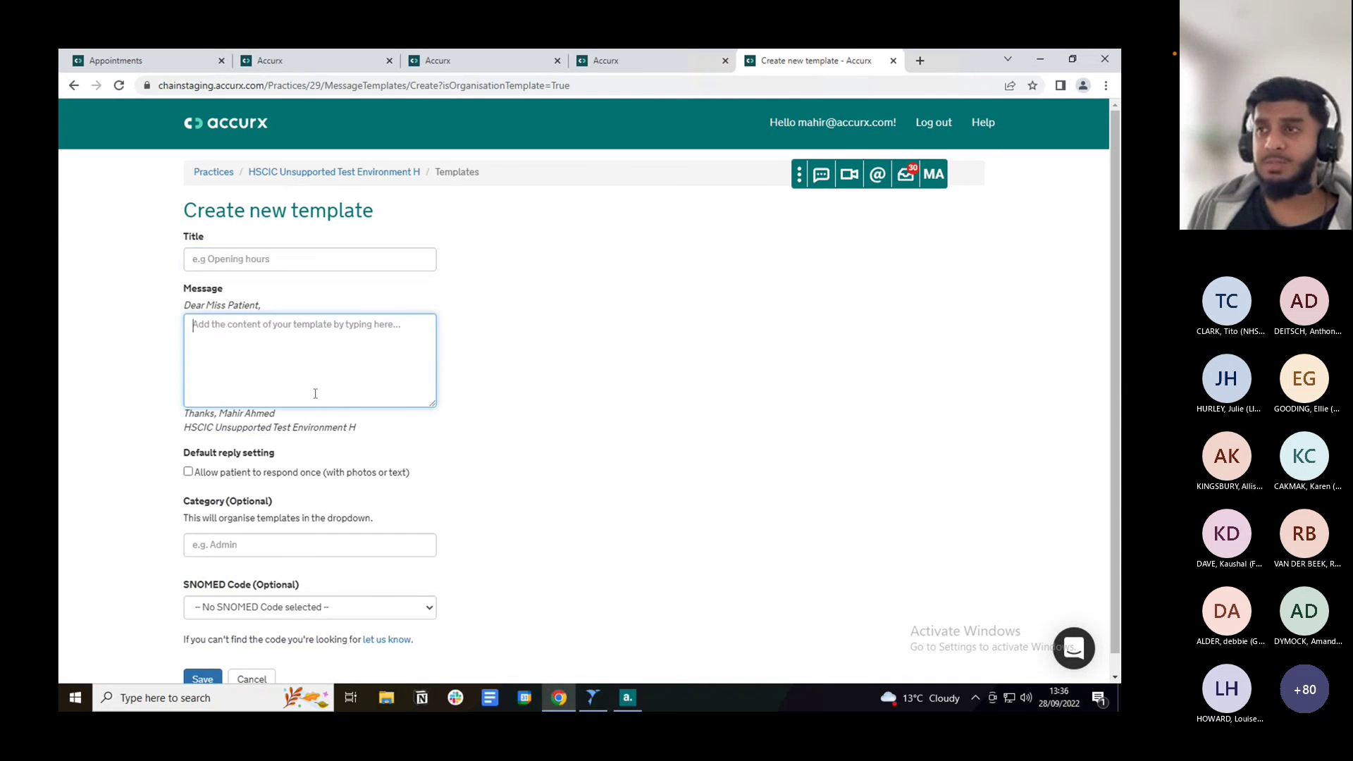
scroll(296, 527, "down", 1)
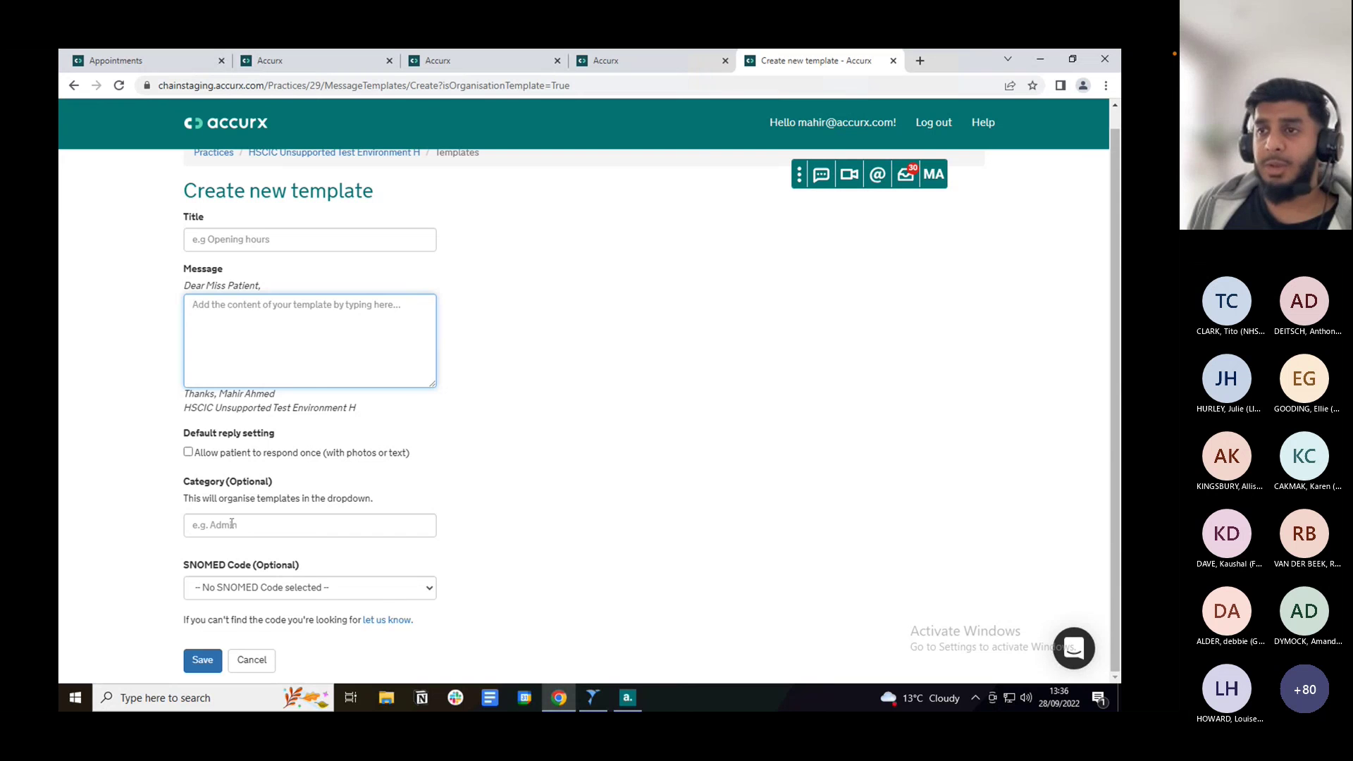
left_click(235, 525)
left_click(417, 564)
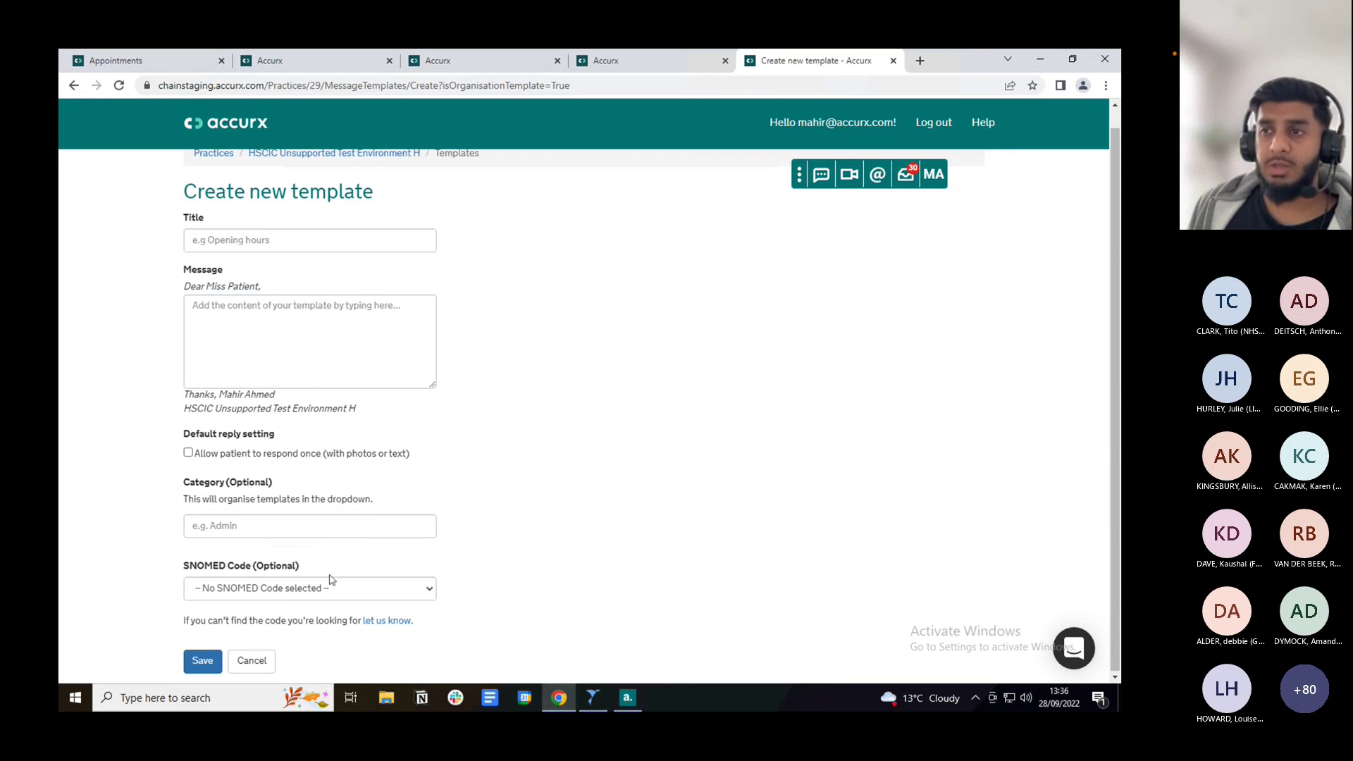
left_click(296, 590)
left_click(297, 591)
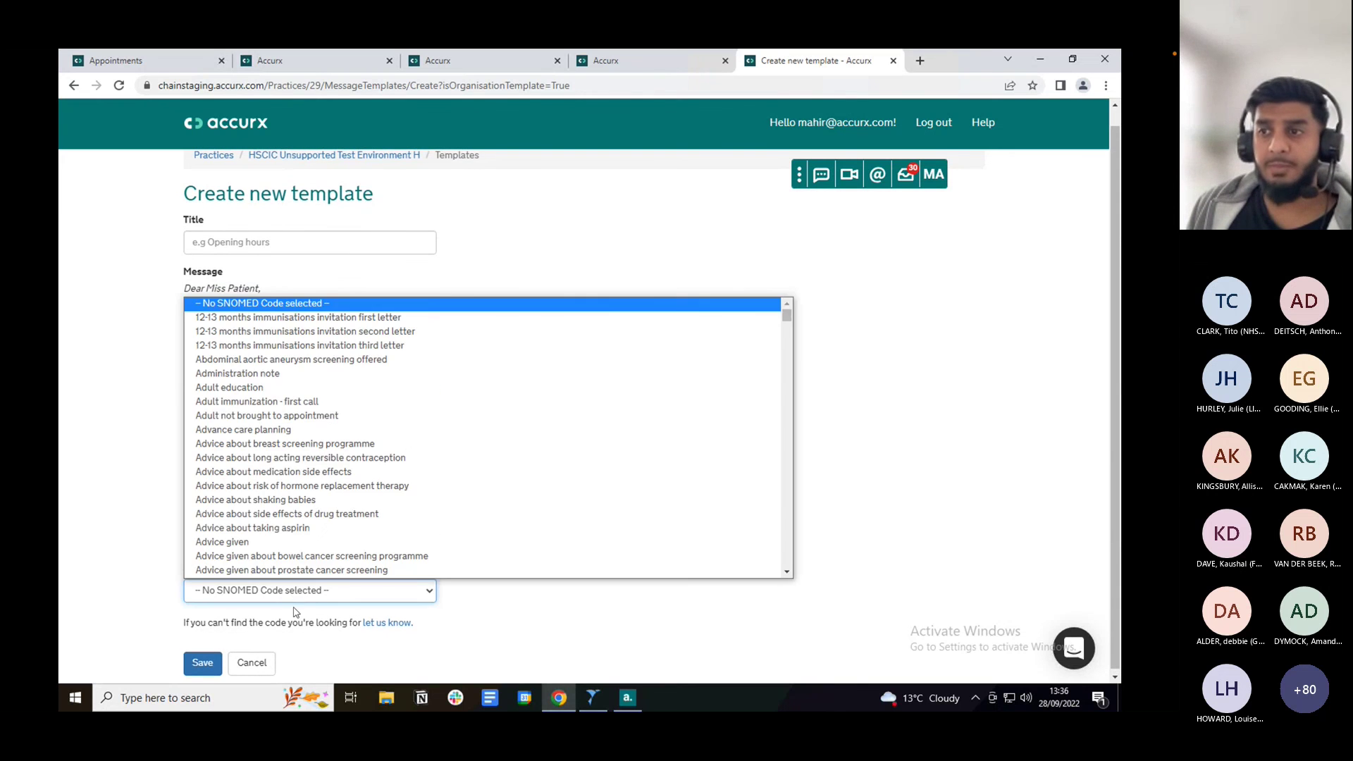
left_click(296, 612)
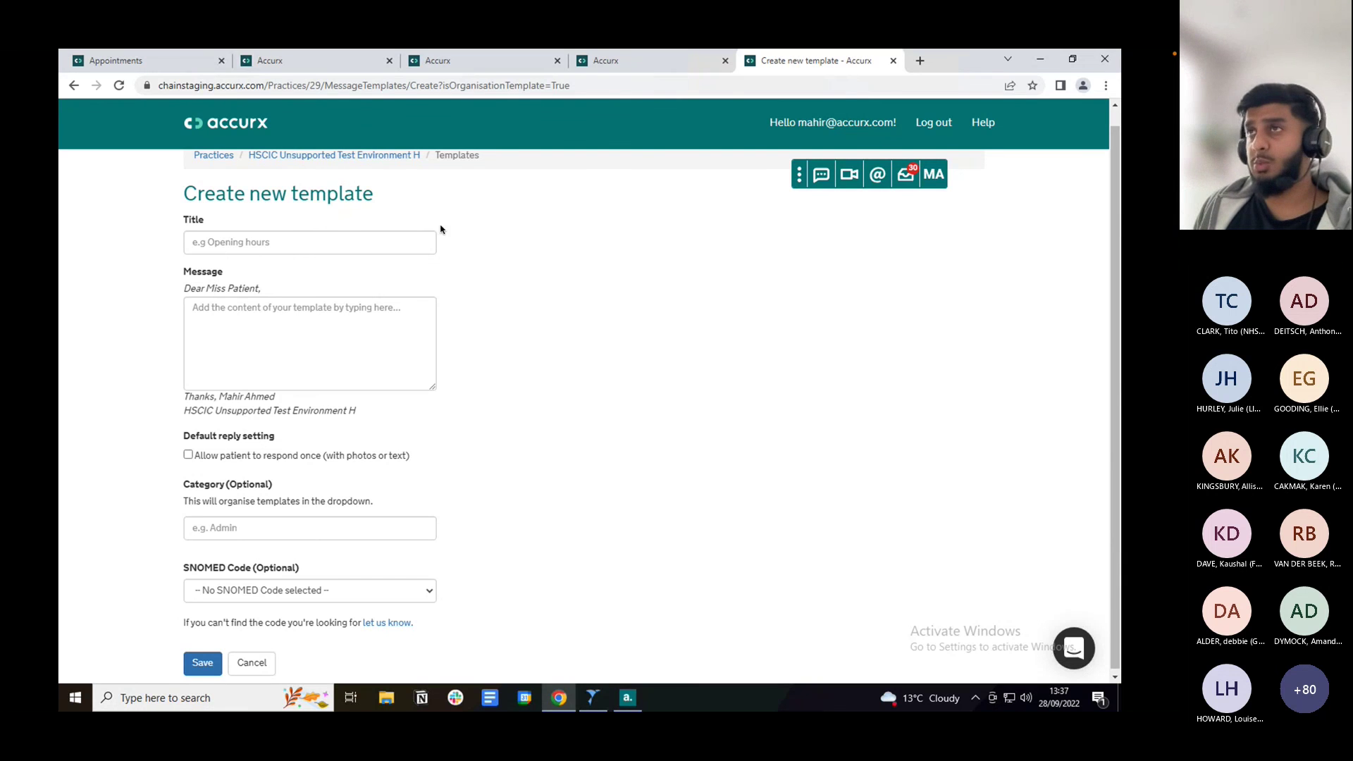
Return to the Self-Book draft, leave it for the organisation page, then open Batch Messaging and start a new batch message.
left_click(597, 65)
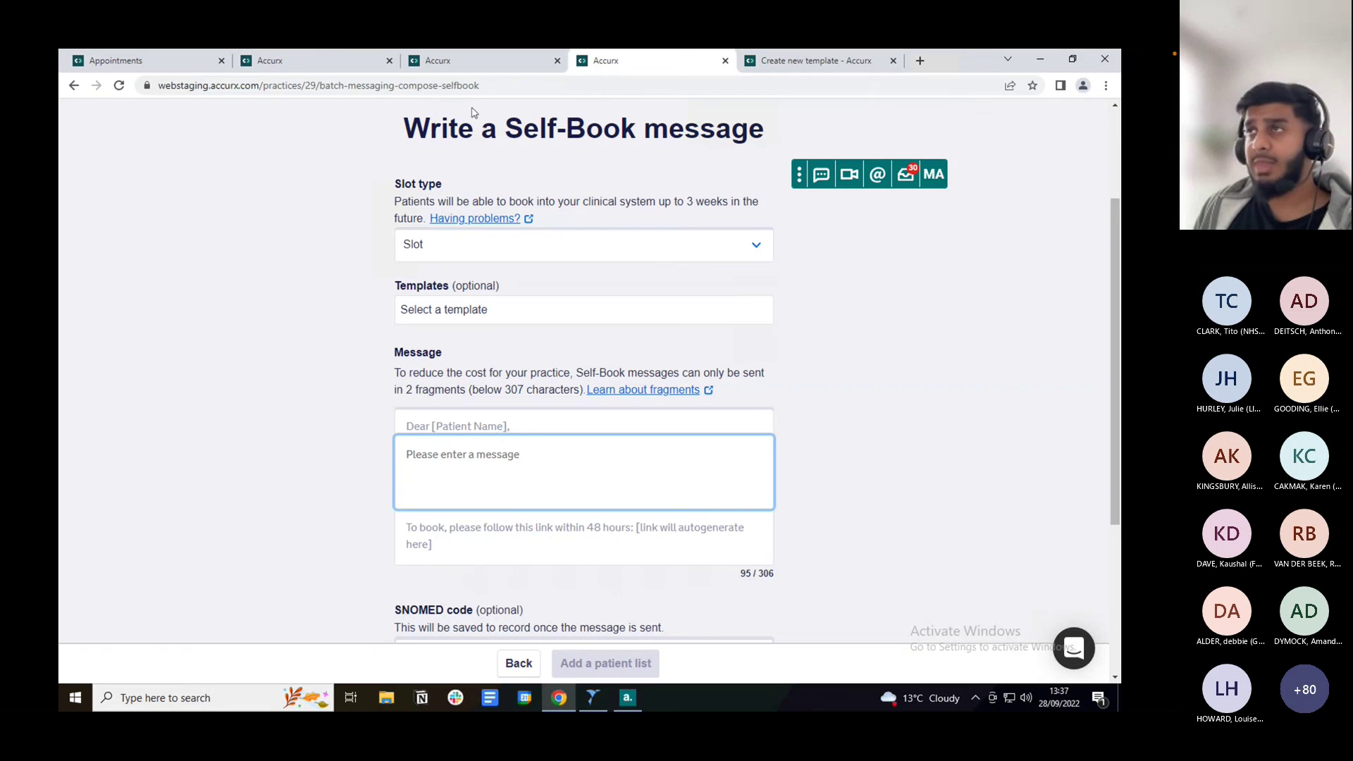
scroll(415, 199, "up", 3)
left_click(422, 185)
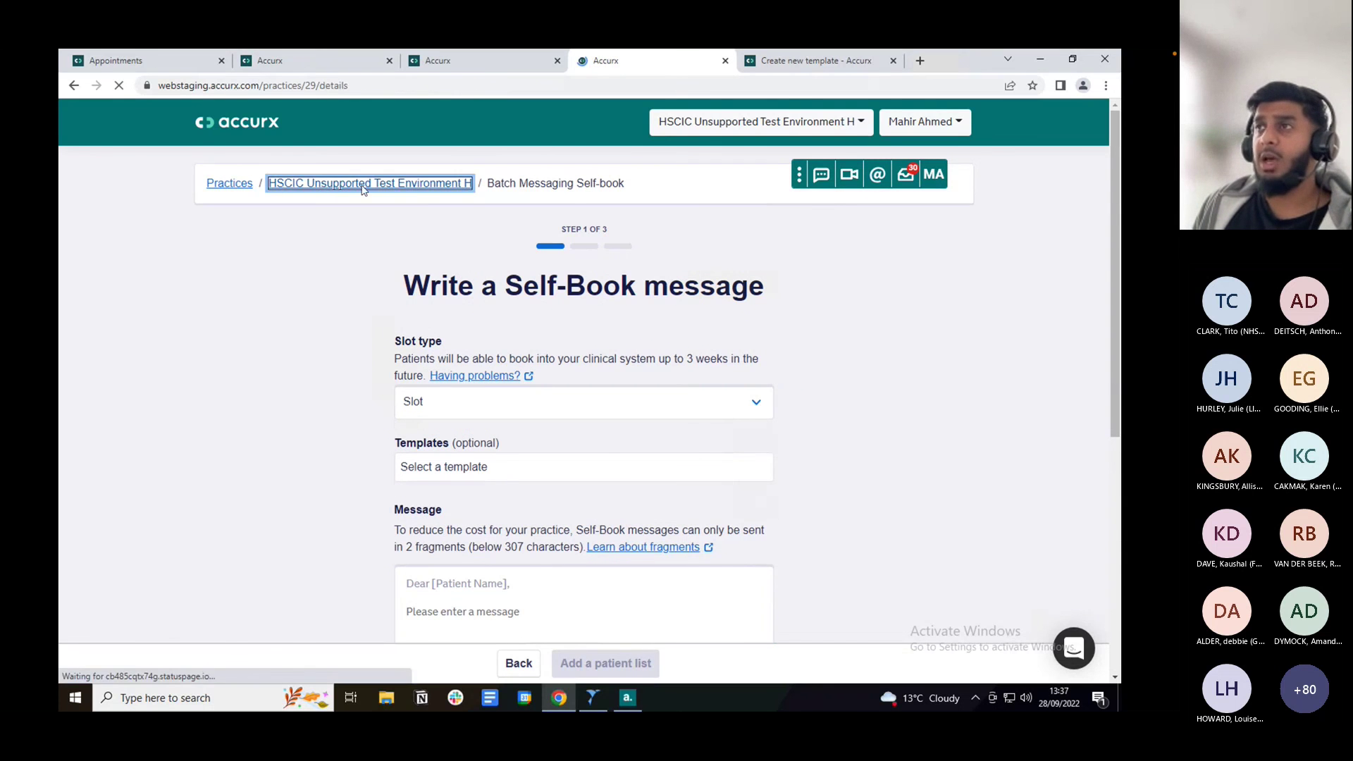
left_click(934, 174)
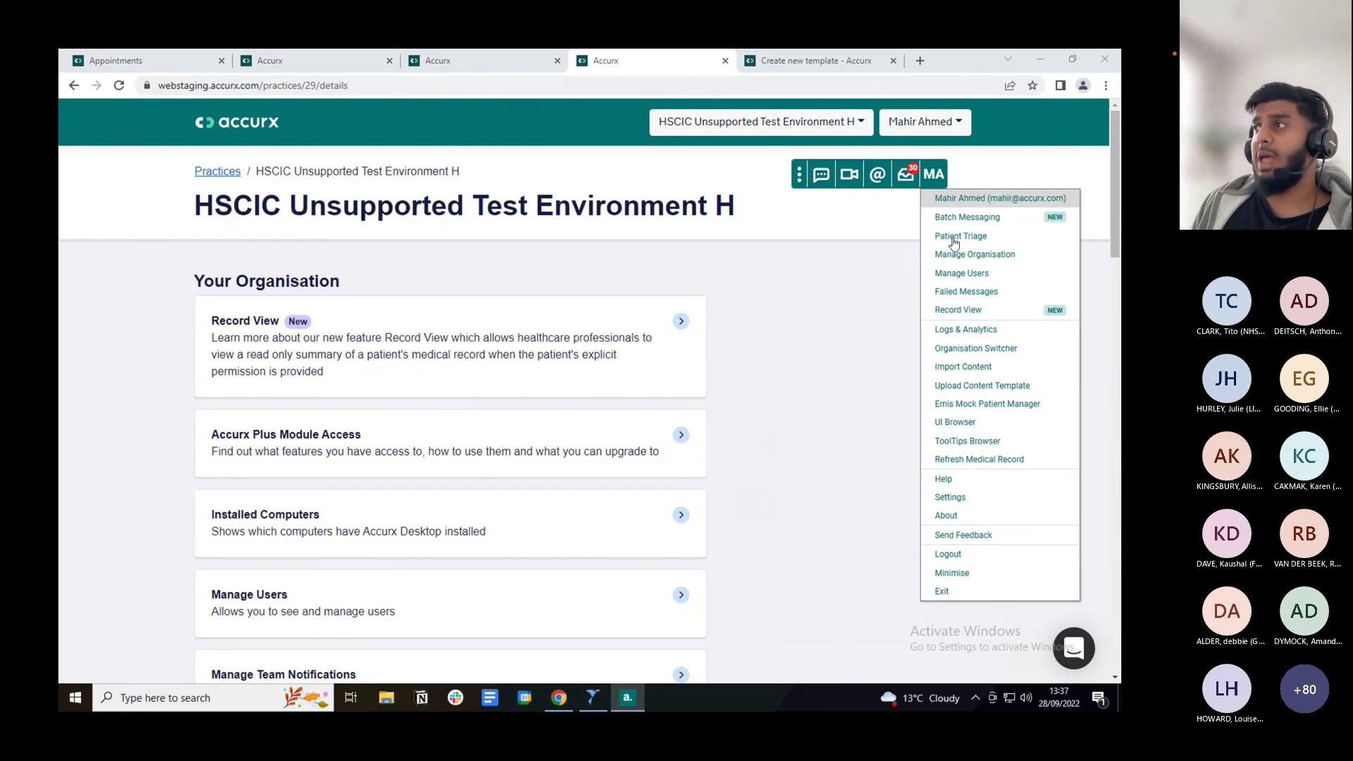
left_click(957, 218)
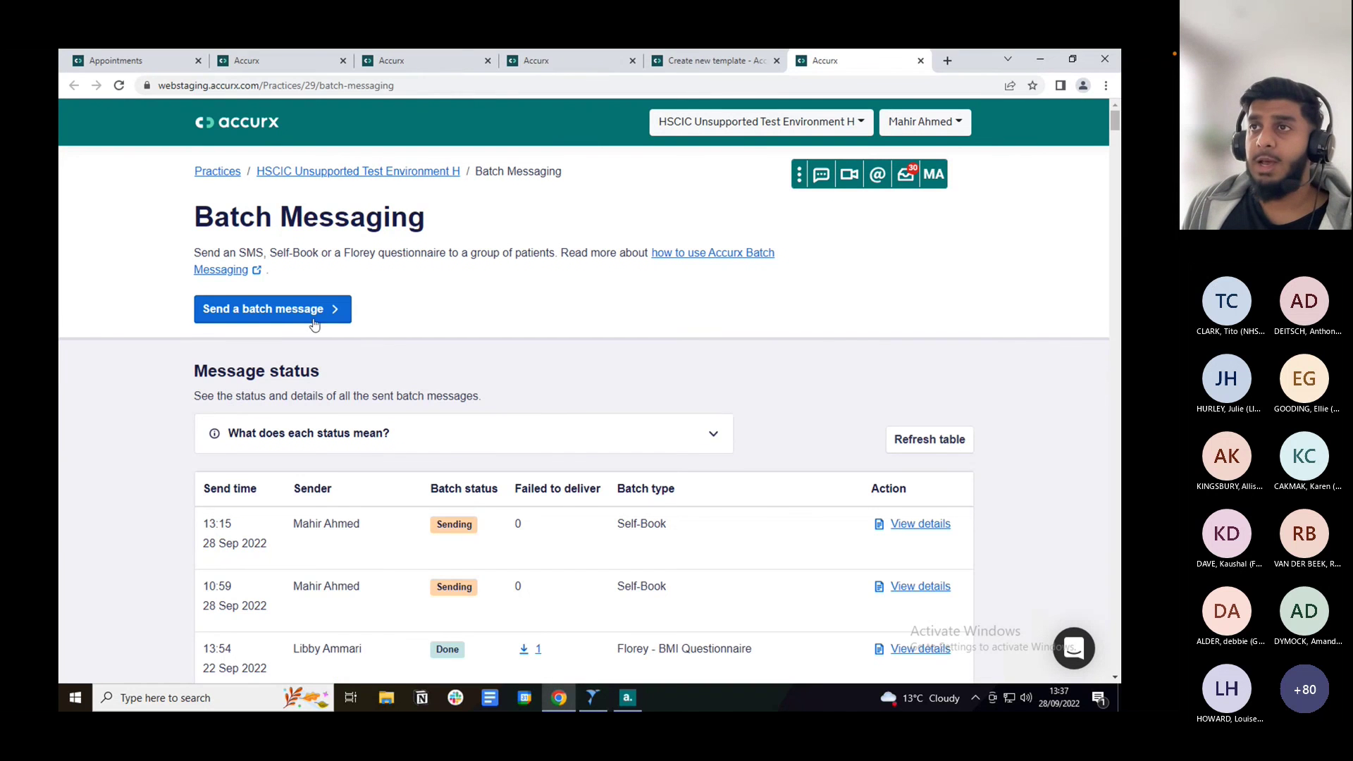
left_click(277, 315)
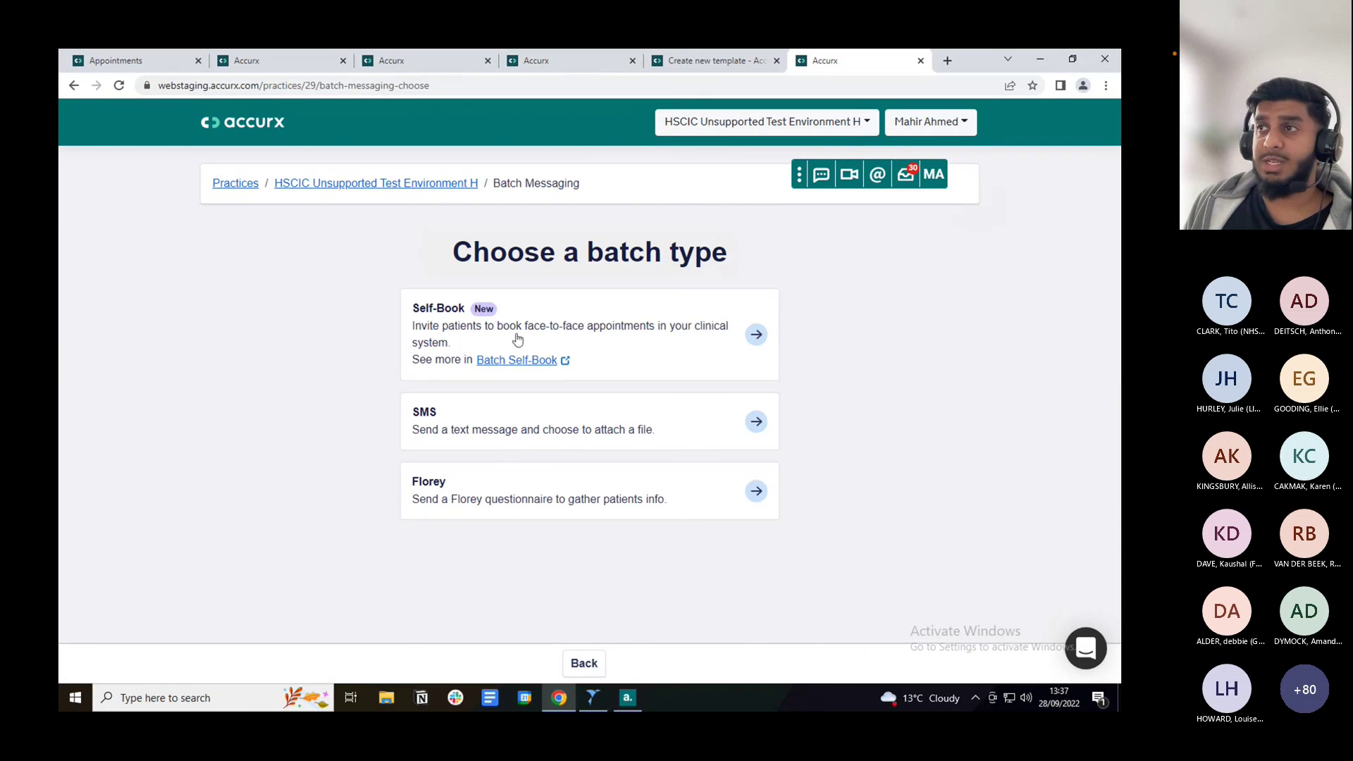